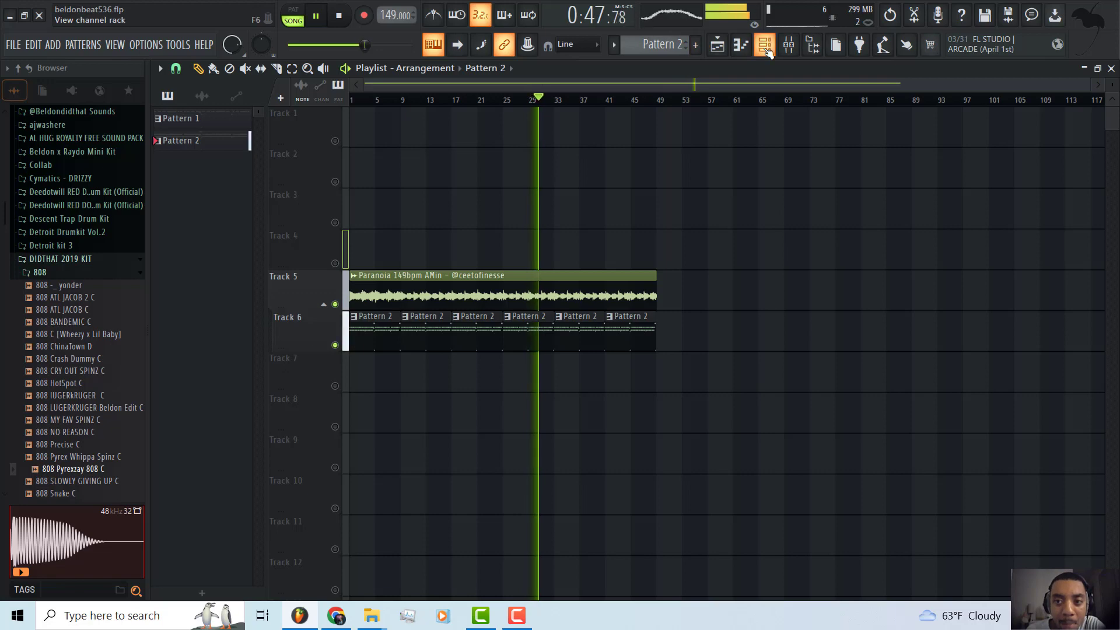
- Swap the 808 channel's sample for 808 SLOWLY GIVING UP C and fine-tune the HAT channel's volume
click(764, 45)
scroll(26, 379, down, 6)
click(82, 261)
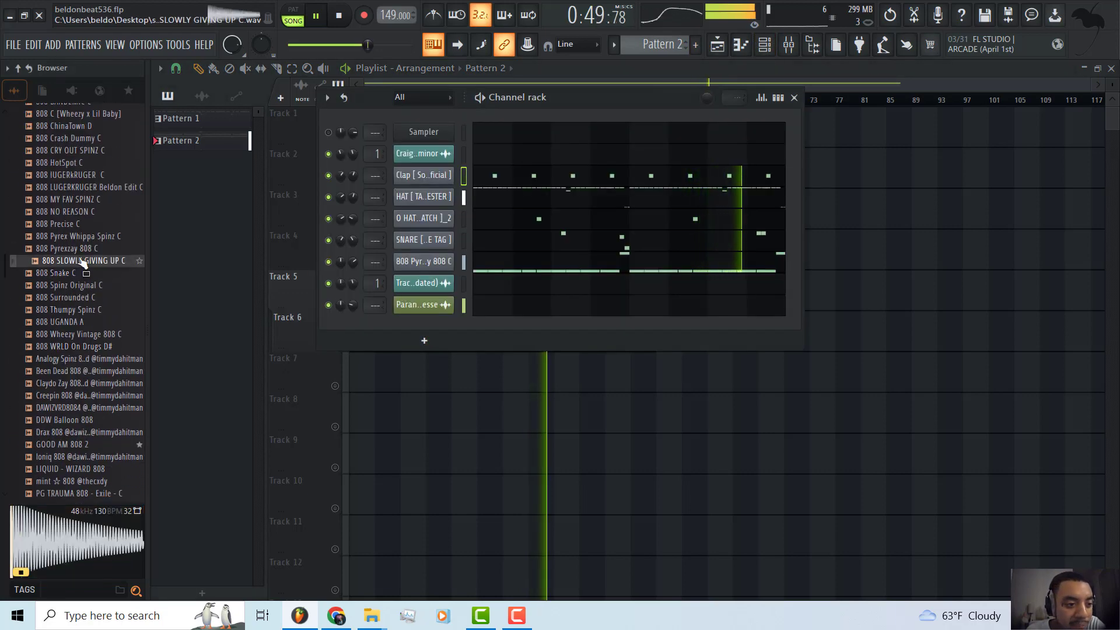
drag(82, 263, 418, 269)
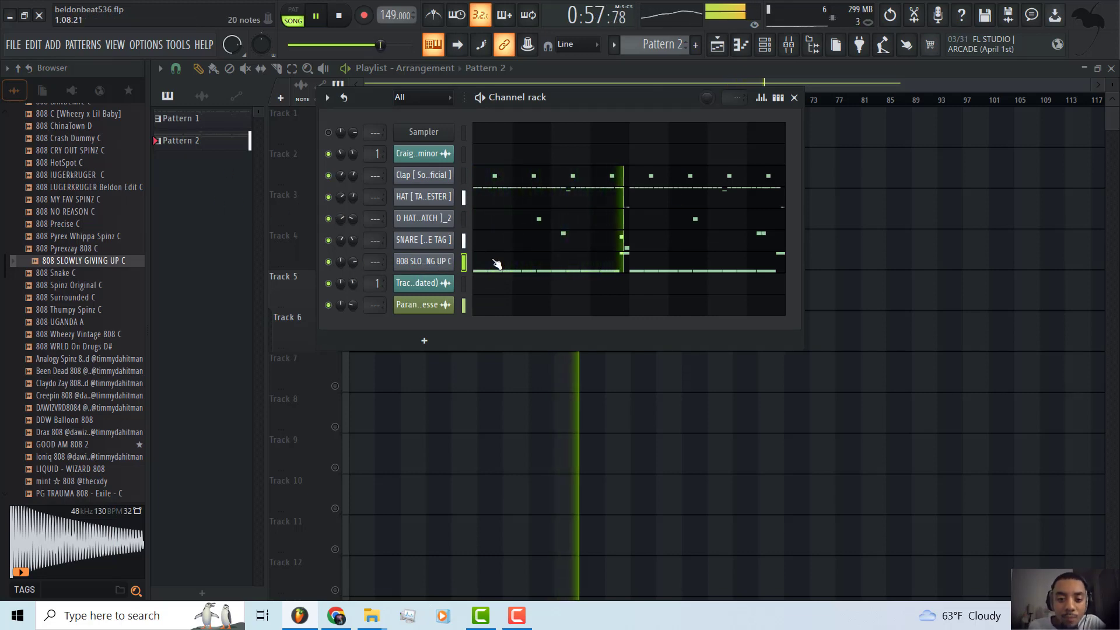
drag(678, 106, 800, 320)
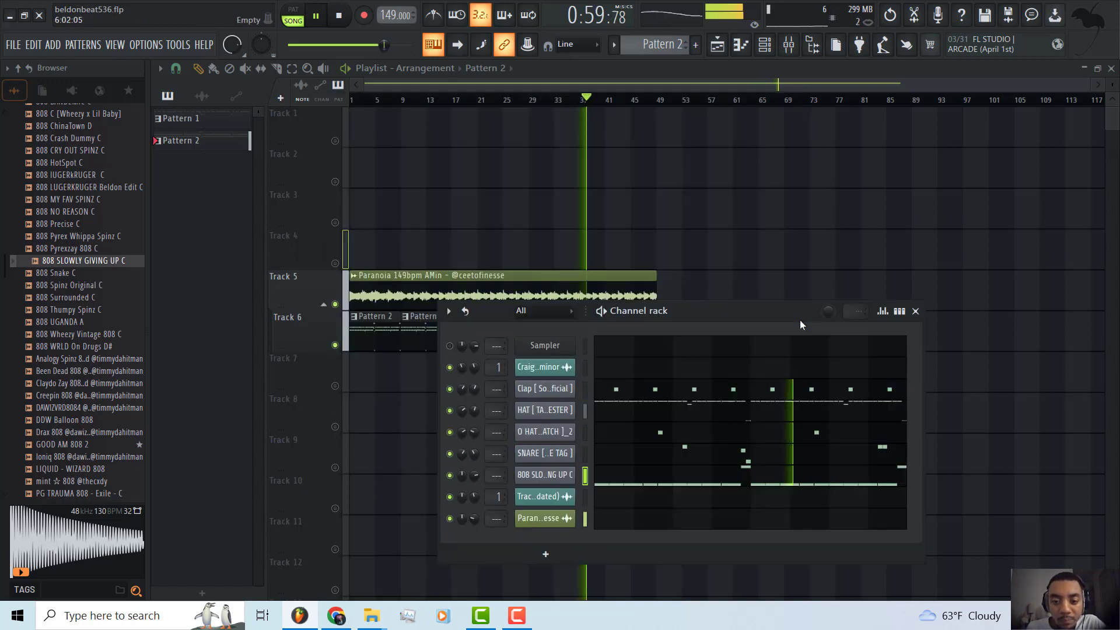
drag(475, 410, 472, 412)
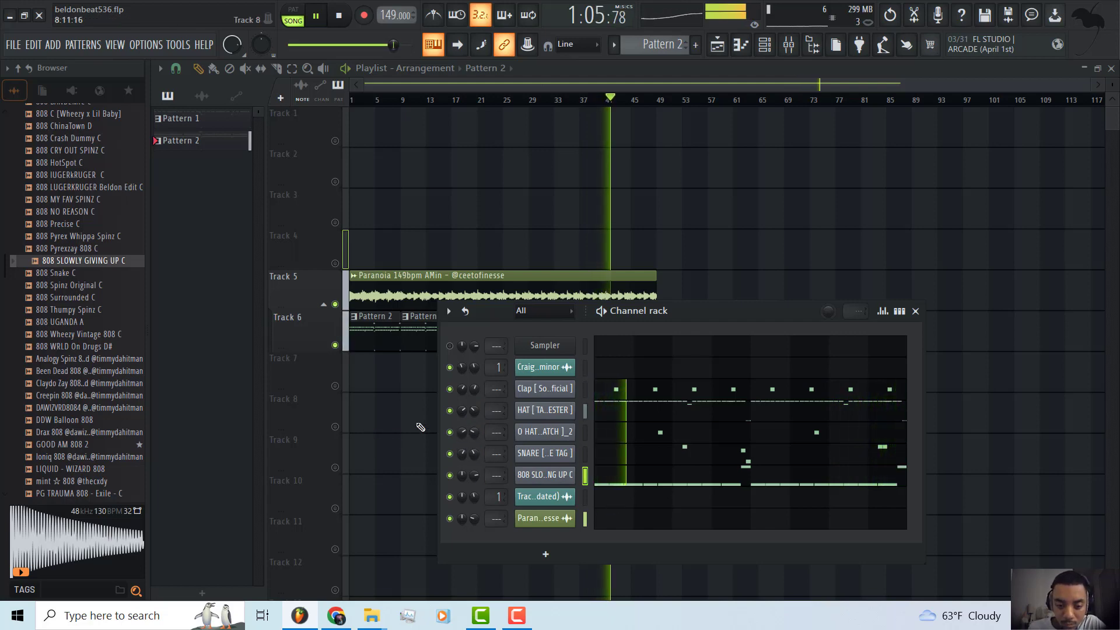
- Mute the Pattern 2 drum track in the playlist and restart playback to hear the melody loop alone
key(F6)
click(334, 345)
key(space)
key(space)
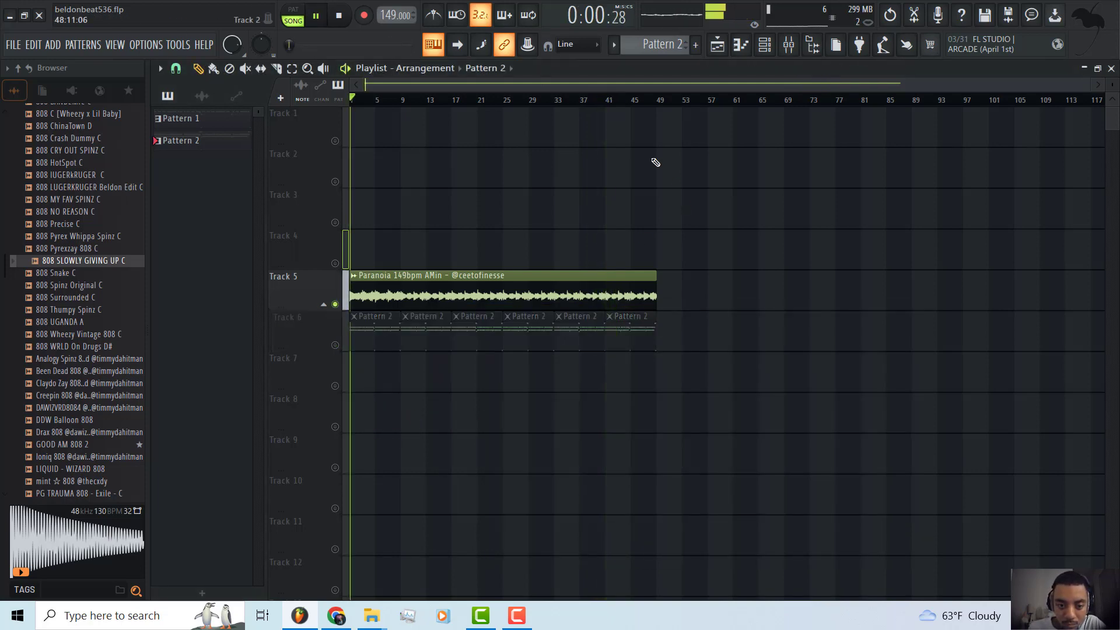
- Slice the Paranoia 149bpm AMin clip at bars 9 and 17, set the outer pieces aside, and move the middle piece to bar 1
drag(676, 100, 406, 140)
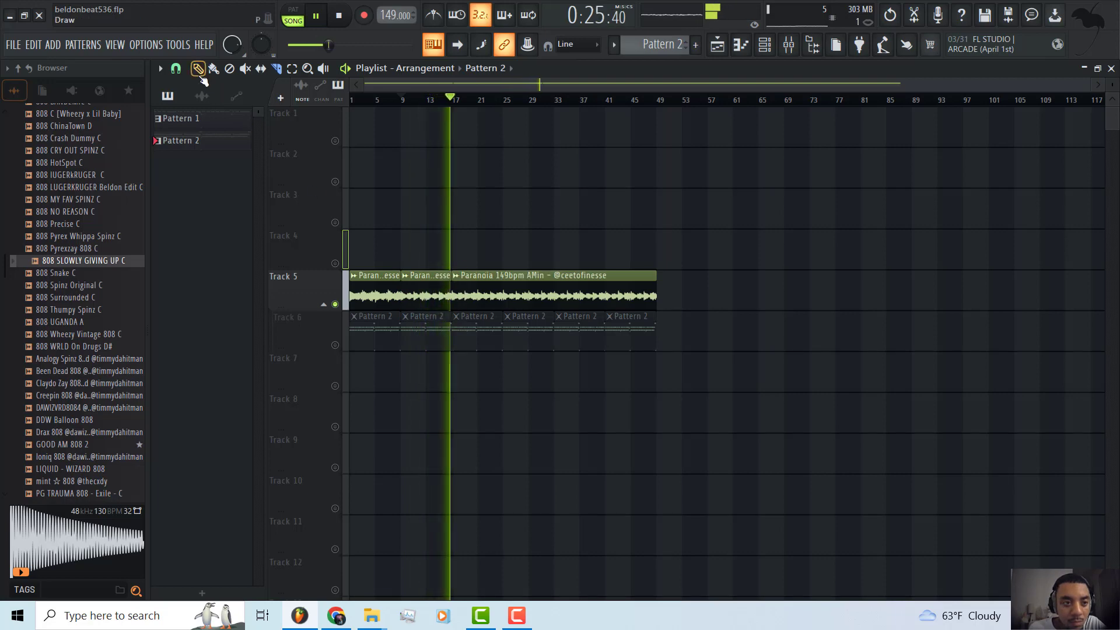
drag(380, 283, 609, 447)
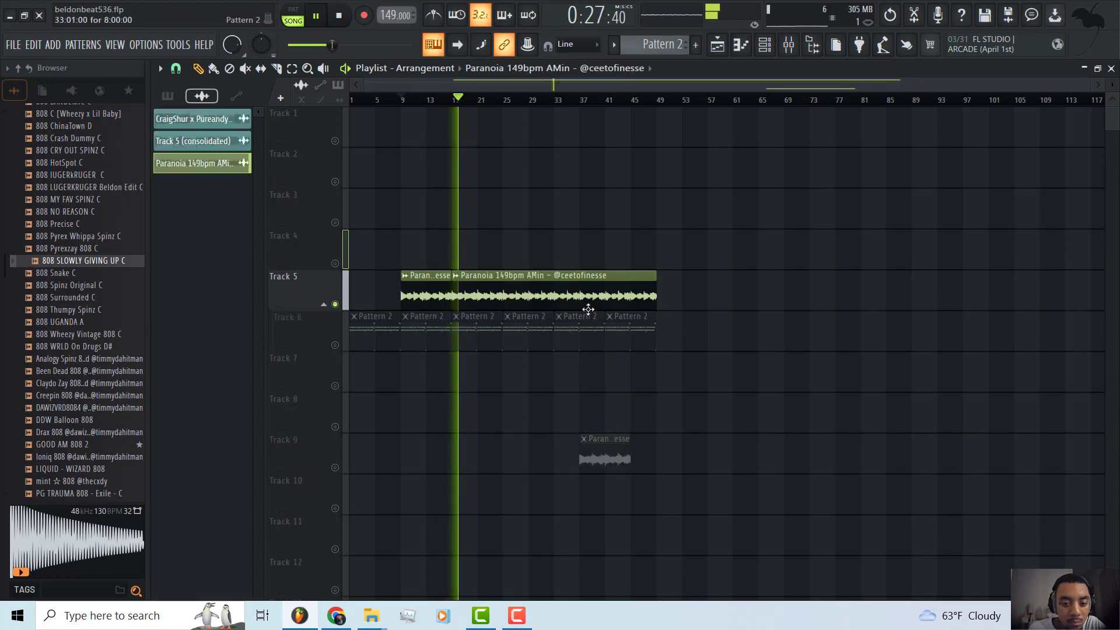
drag(567, 304, 561, 426)
drag(411, 282, 308, 295)
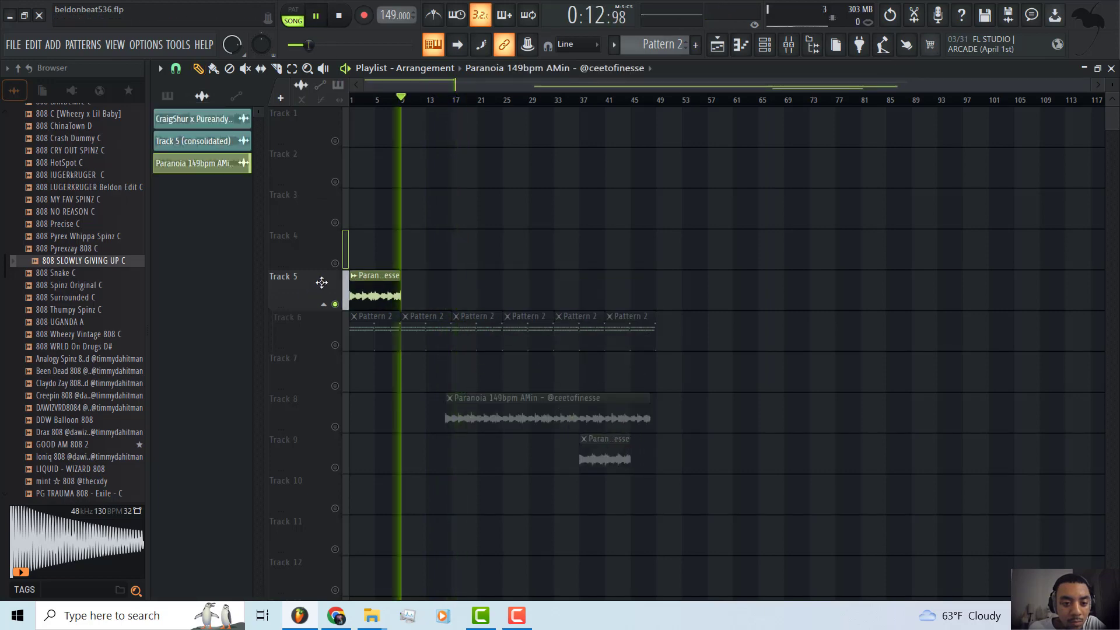
- Consolidate Track 5 so that its eight-bar melody section becomes a new audio clip
right_click(321, 288)
click(638, 99)
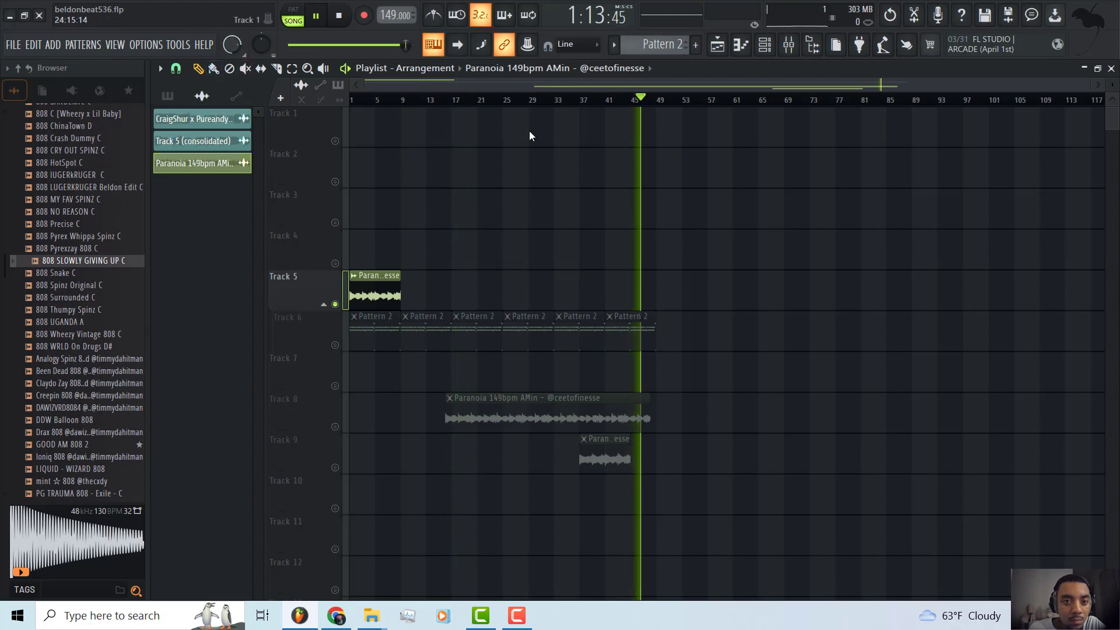
click(595, 100)
click(352, 99)
right_click(288, 282)
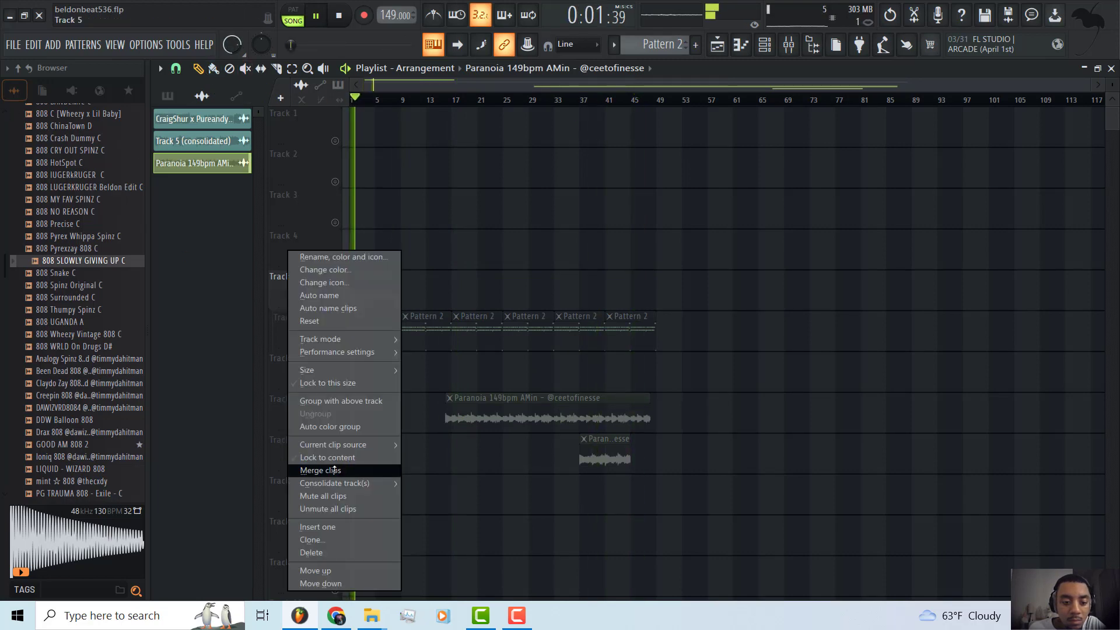
click(418, 482)
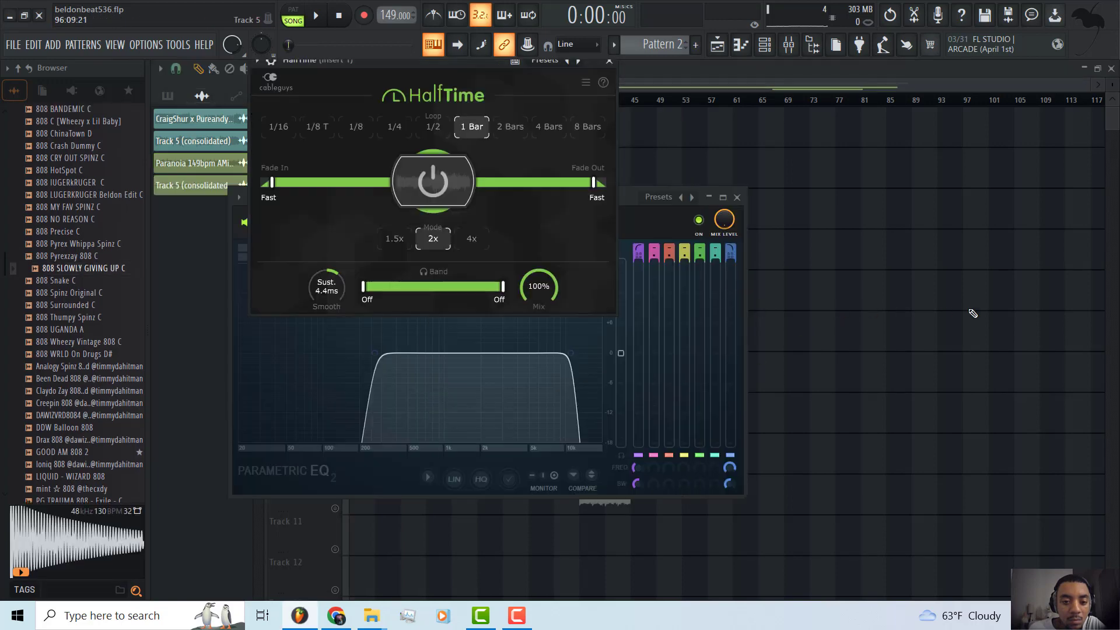
- Load the consolidated clip's audio into a new Fruity Slicer channel and show the channel rack beside it
double_click(374, 288)
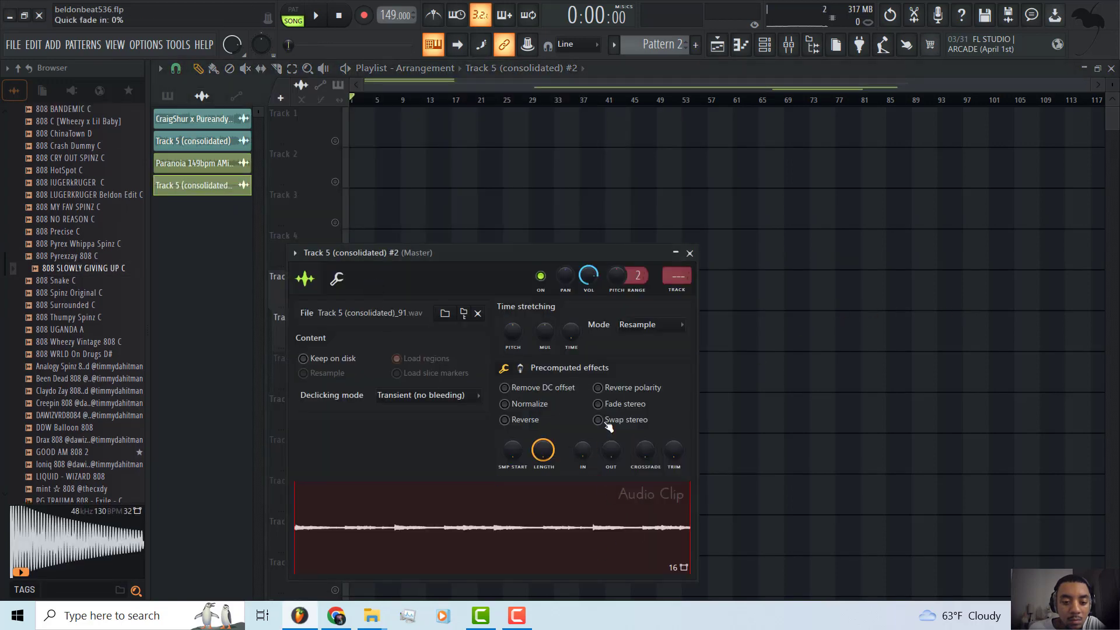
right_click(559, 493)
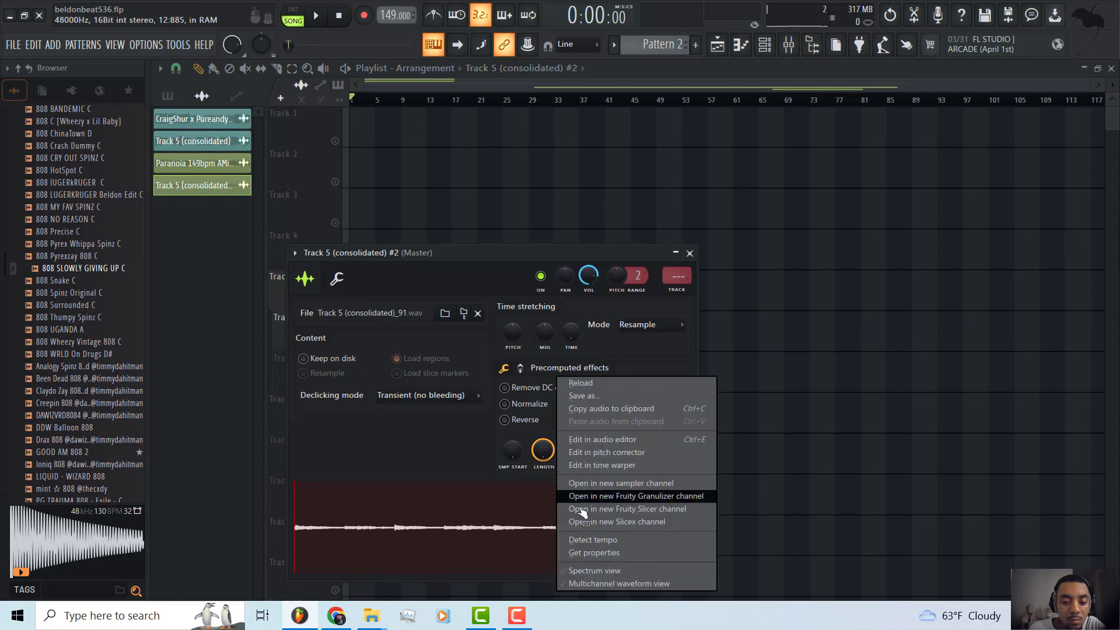
click(616, 510)
click(759, 54)
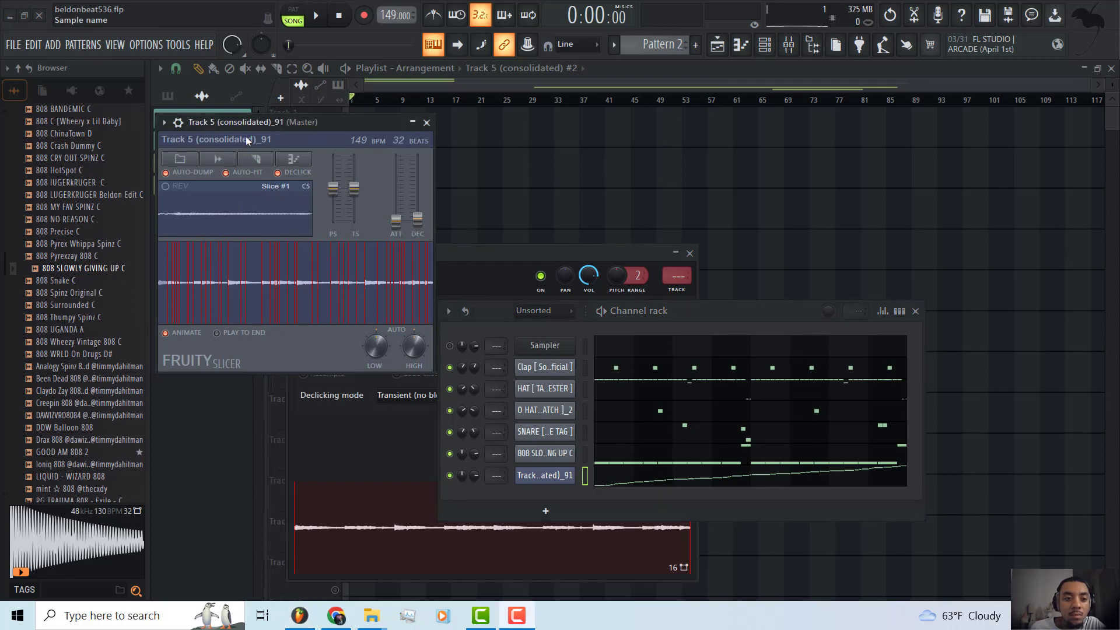
key(space)
drag(247, 140, 273, 226)
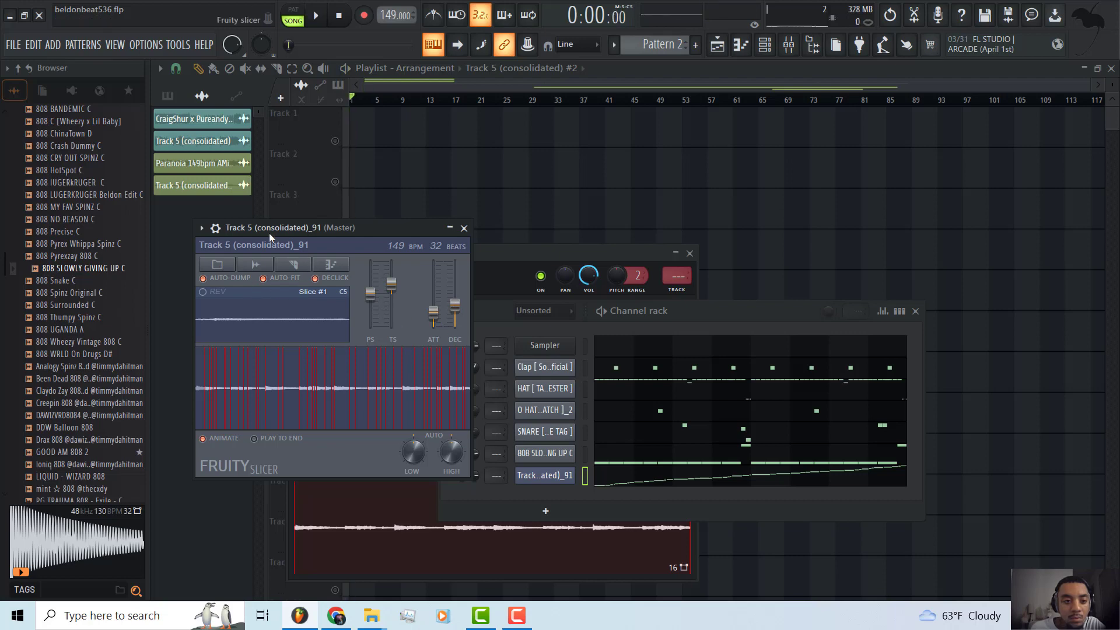
- Switch playback to pattern mode and preview Pattern 2 with the sliced melody
double_click(88, 24)
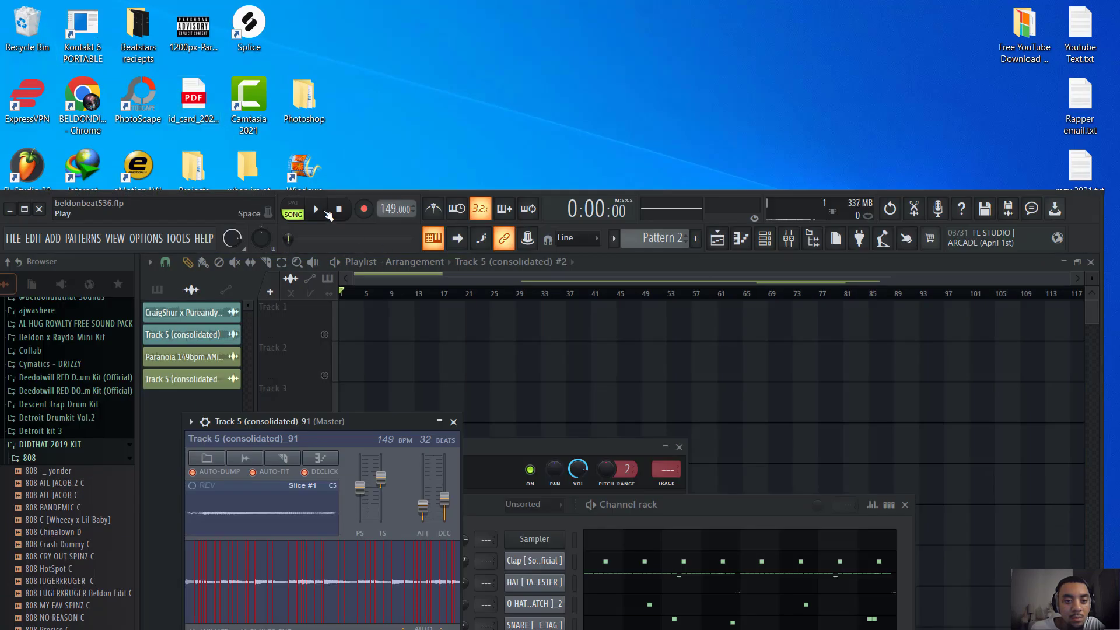
double_click(163, 213)
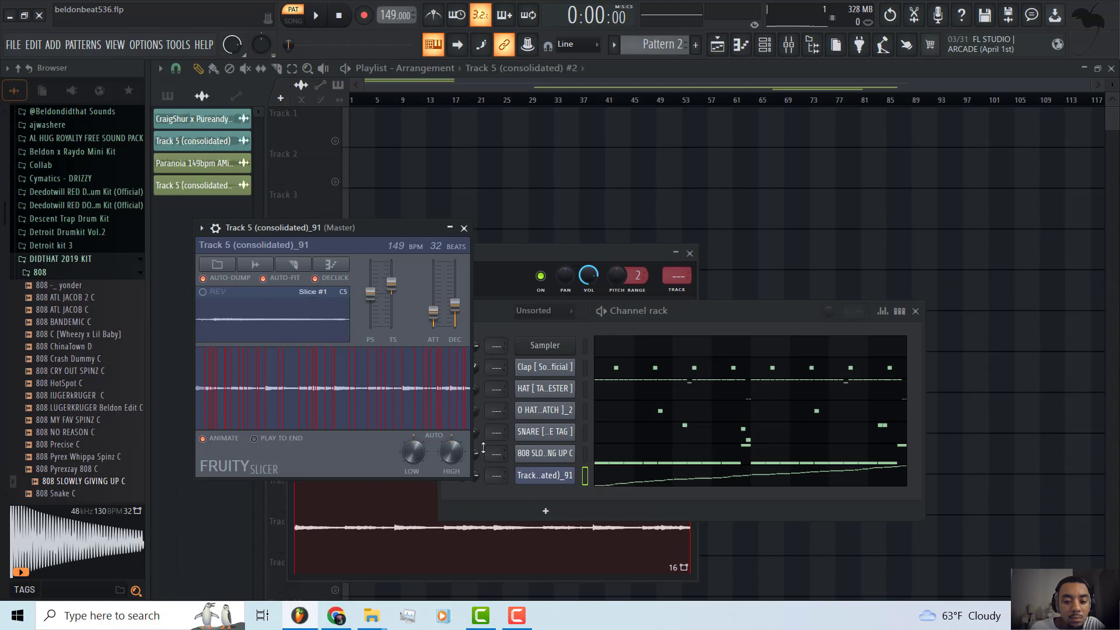
drag(625, 311, 639, 308)
key(space)
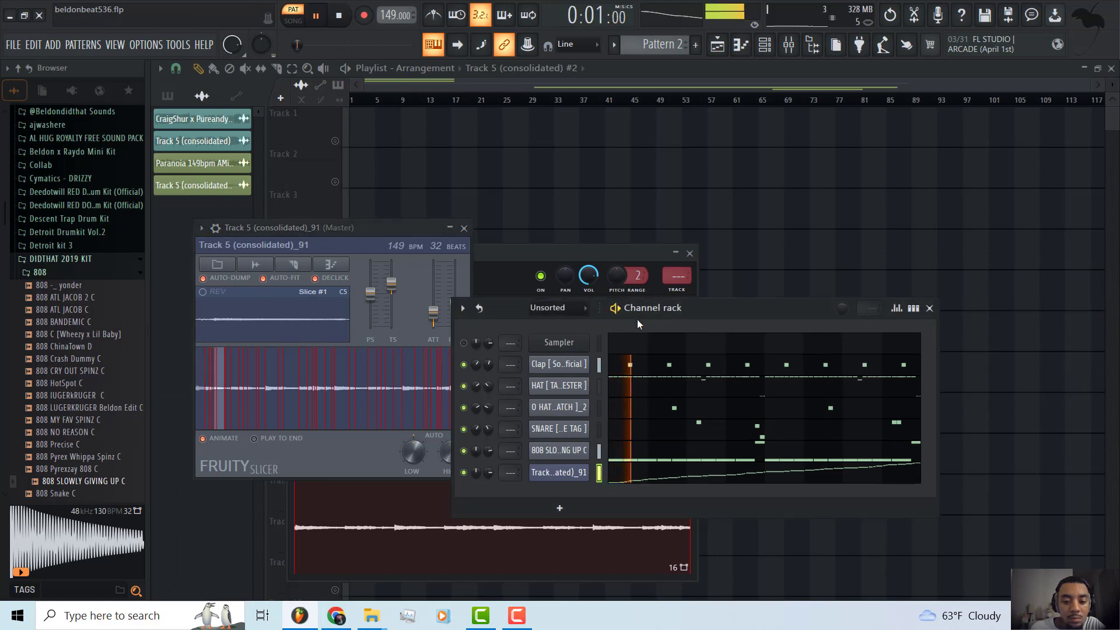
key(space)
- Re-slice the melody by Beat in Fruity Slicer, randomize the slice notes, and play the pattern
click(294, 264)
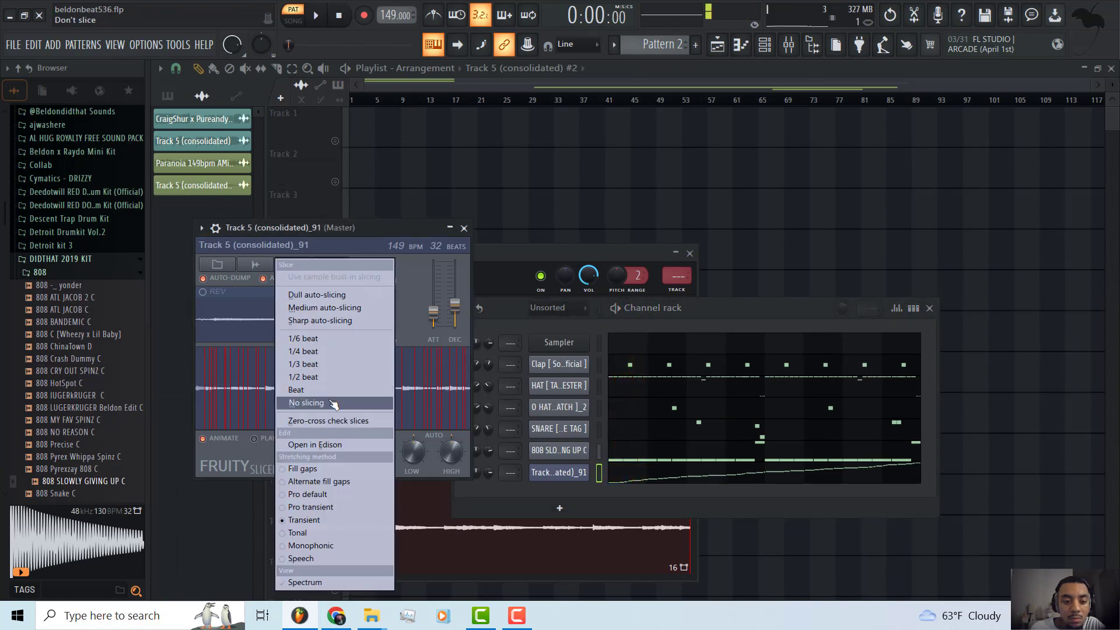
click(332, 390)
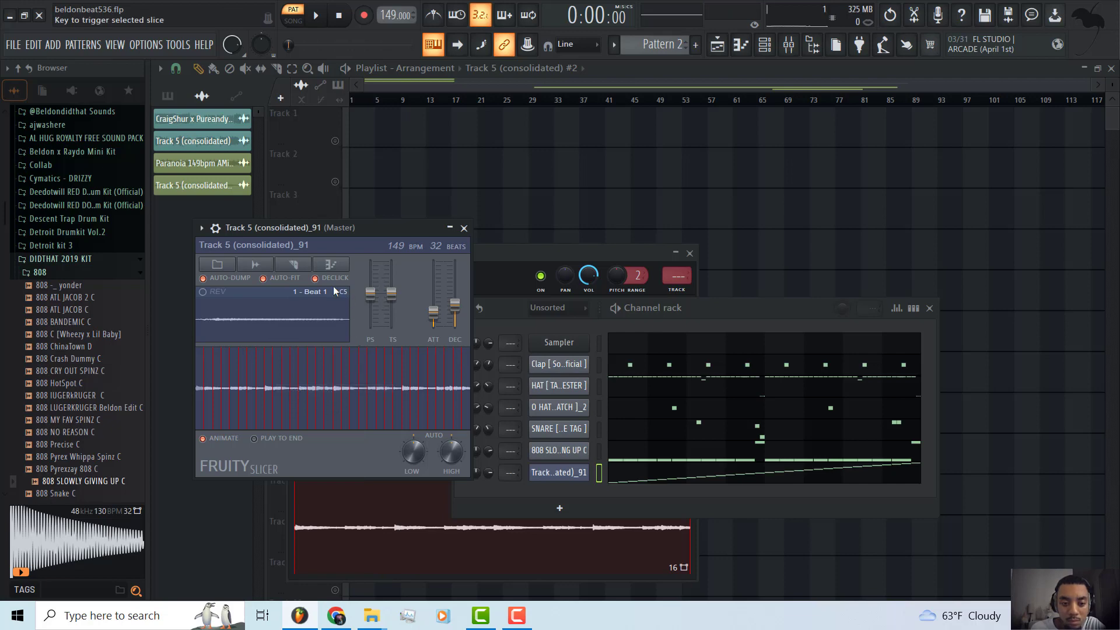
click(330, 264)
click(348, 312)
key(space)
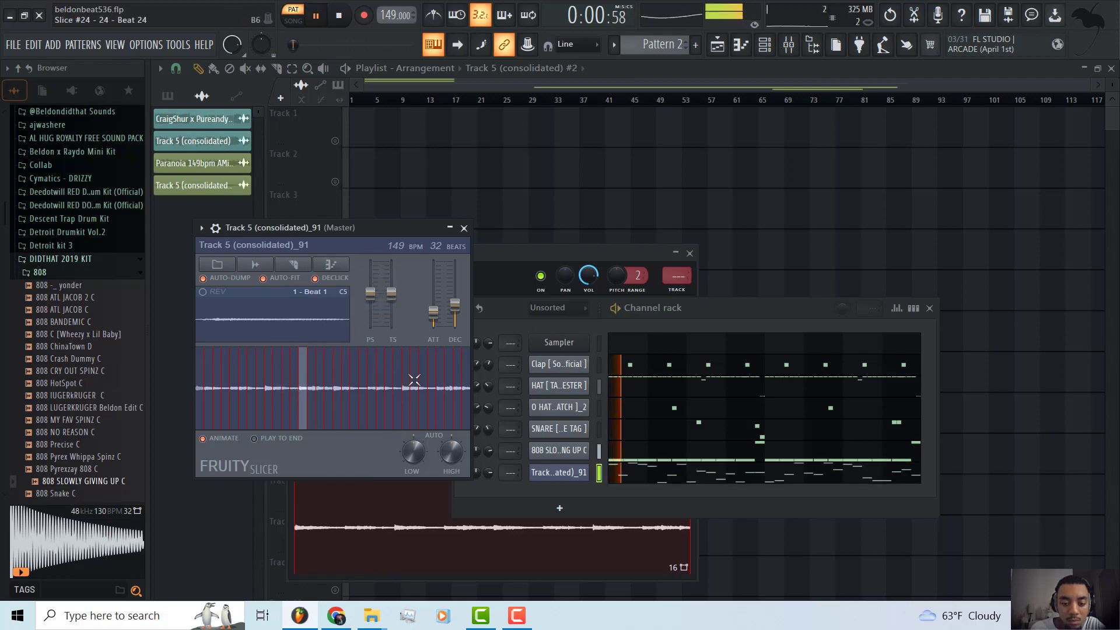
- Open the sliced melody's piano roll and mute every other channel so only the slices play
click(512, 497)
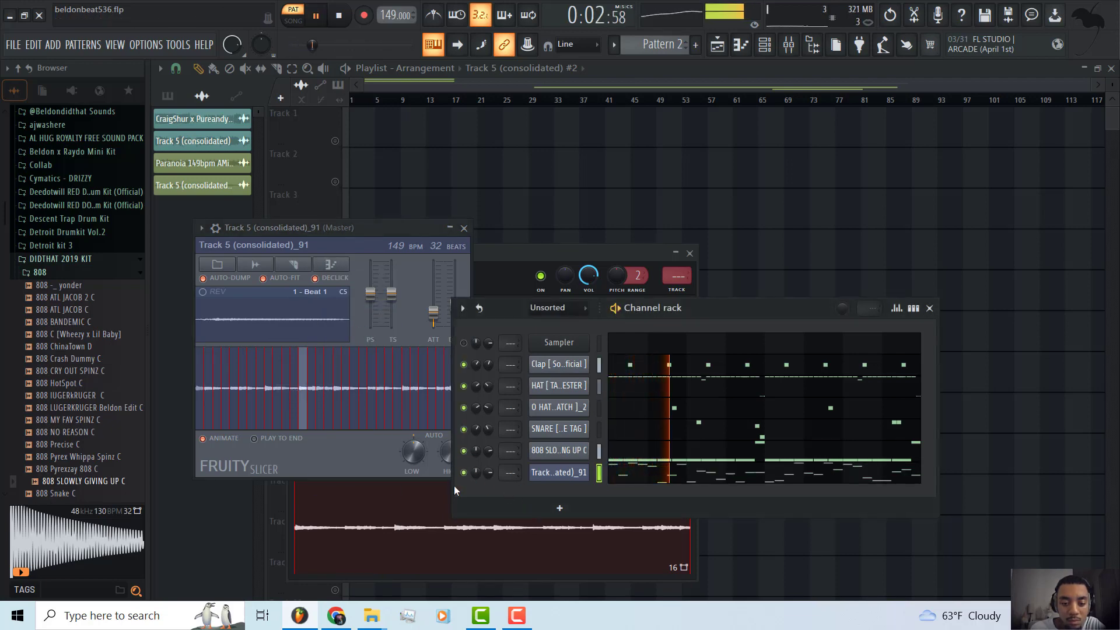
right_click(464, 364)
click(483, 367)
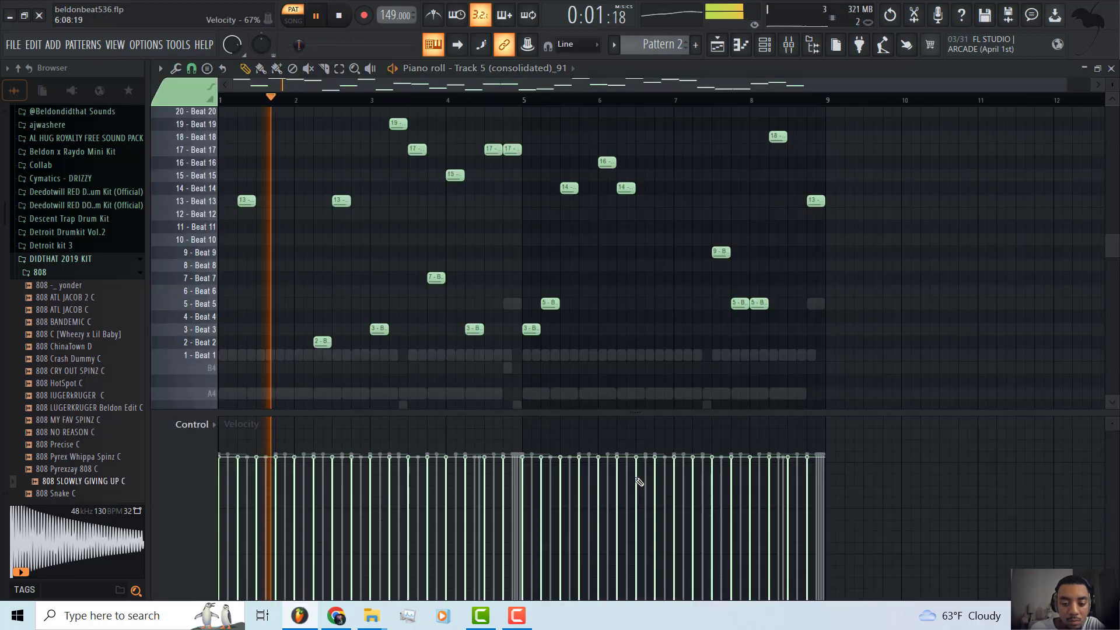
click(635, 475)
key(space)
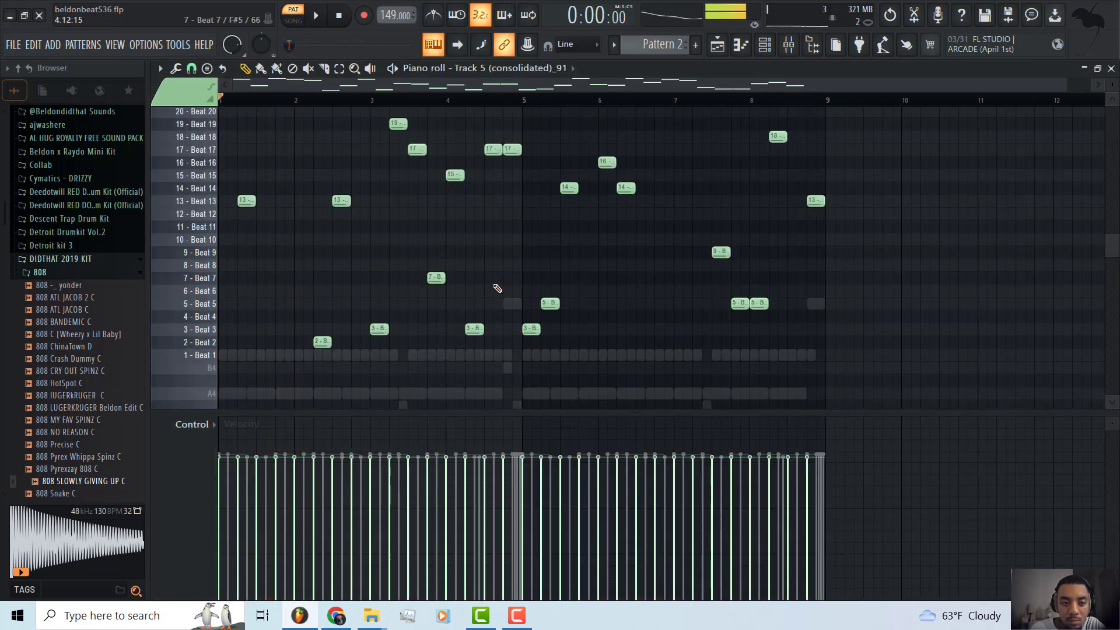
scroll(497, 289, up, 3)
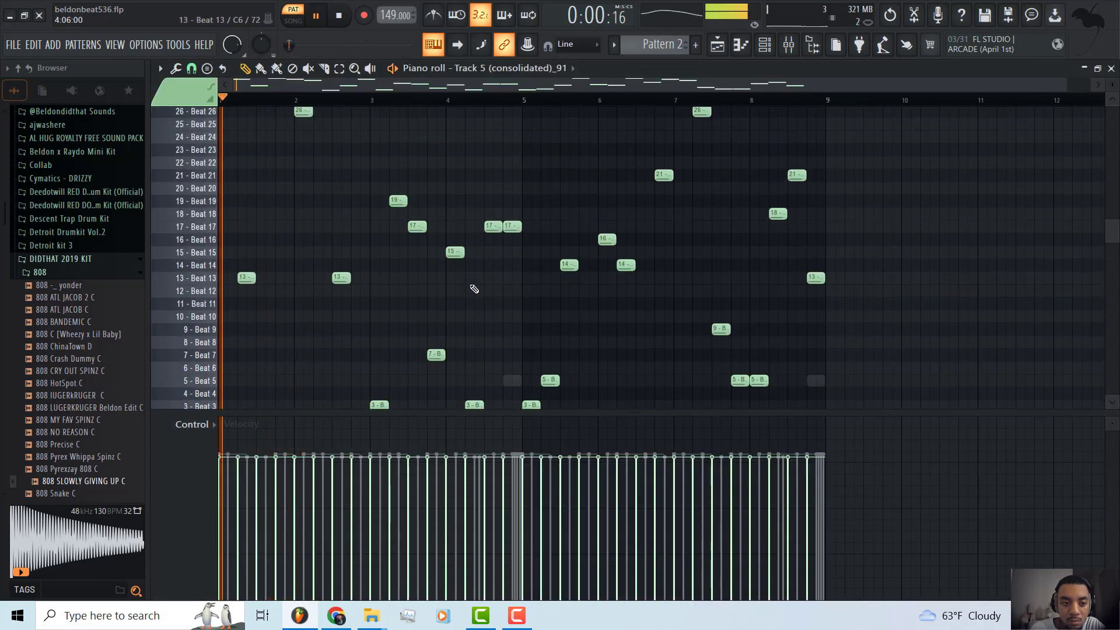
click(762, 58)
key(space)
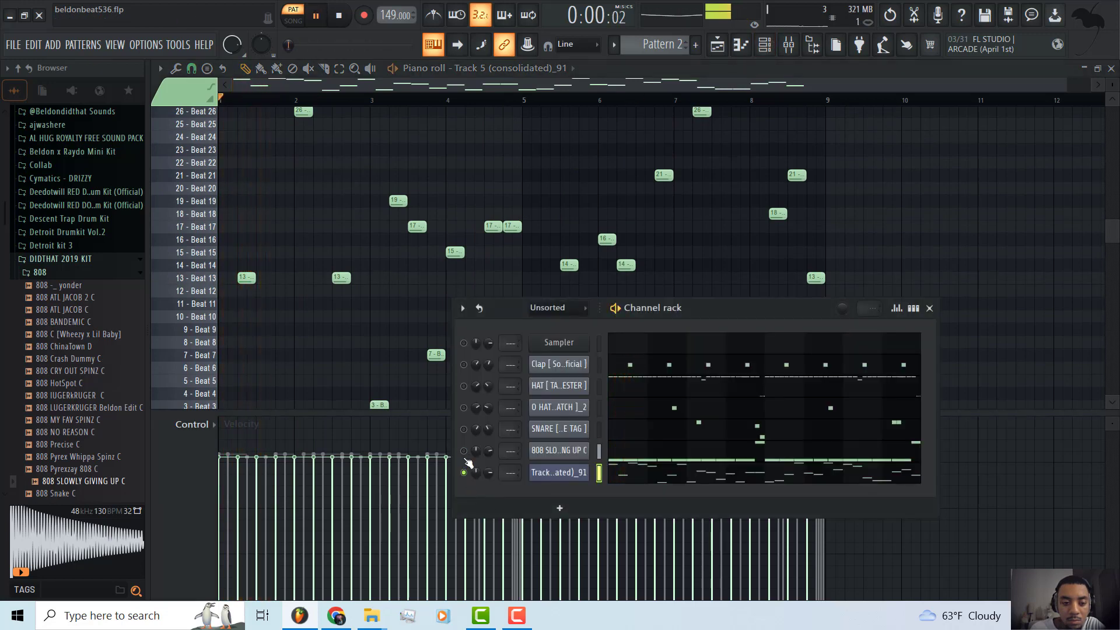
- Close the channel rack, move the second slice note in bar 1 to Beat 12, and replay the pattern
scroll(318, 312, up, 5)
key(space)
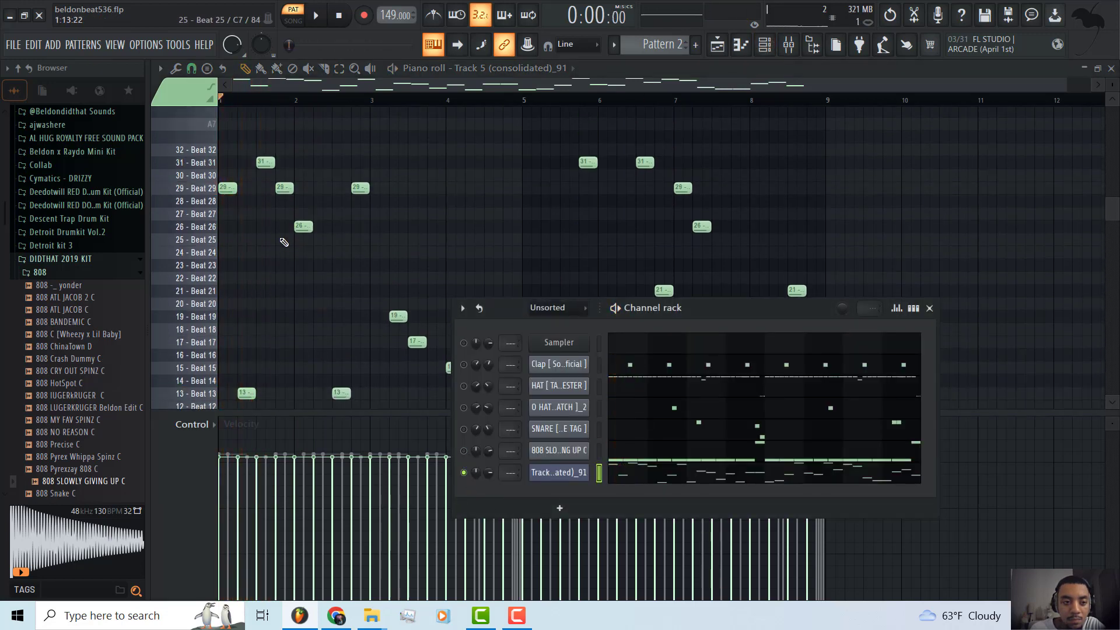
key(space)
scroll(285, 241, down, 3)
key(F6)
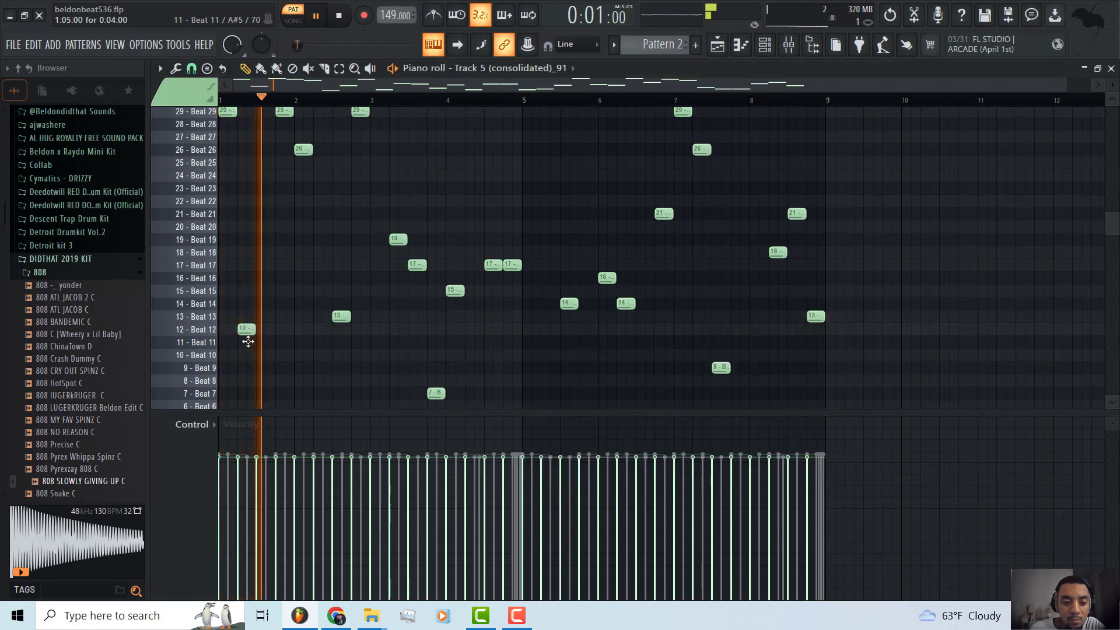
scroll(244, 327, up, 3)
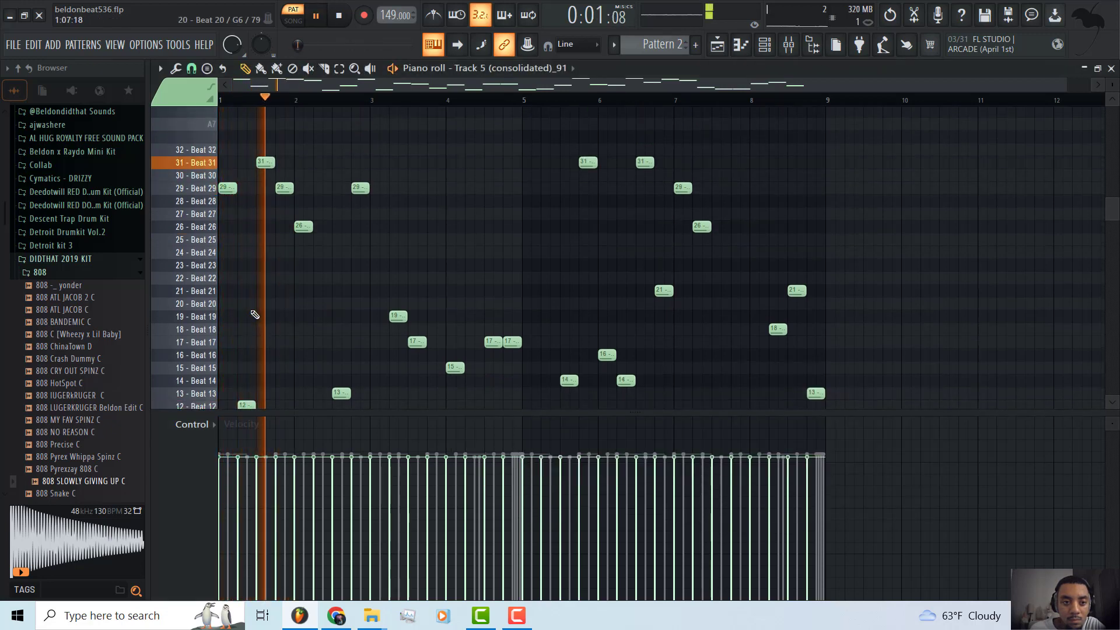
key(space)
key(space)
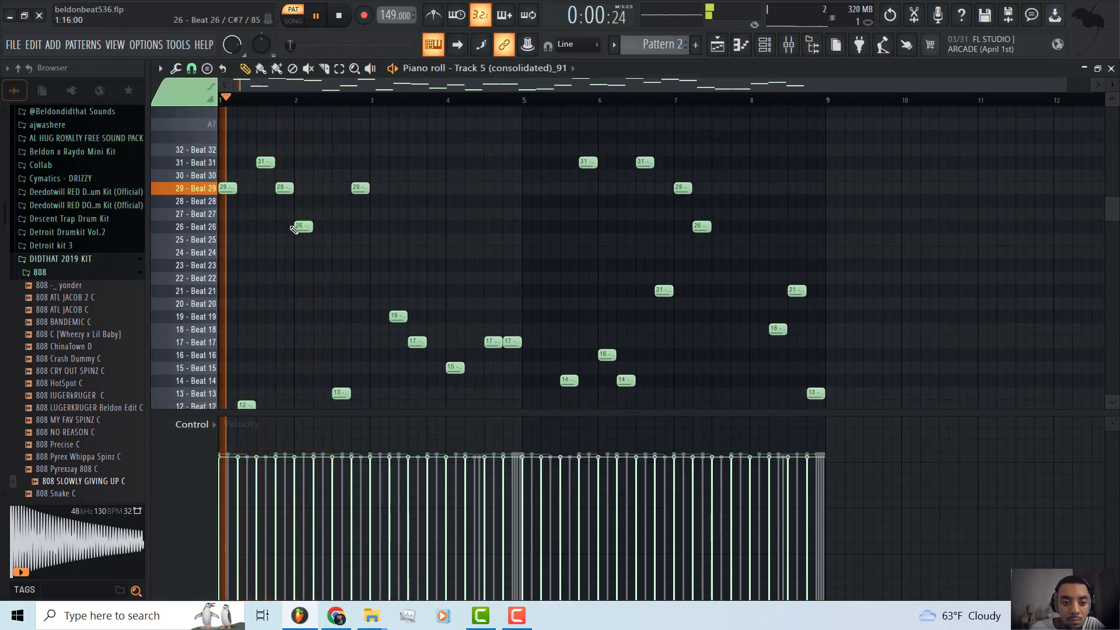
- Move the fourth slice note in bar 1 to Beat 28 and replay the opening bars
drag(284, 191, 282, 205)
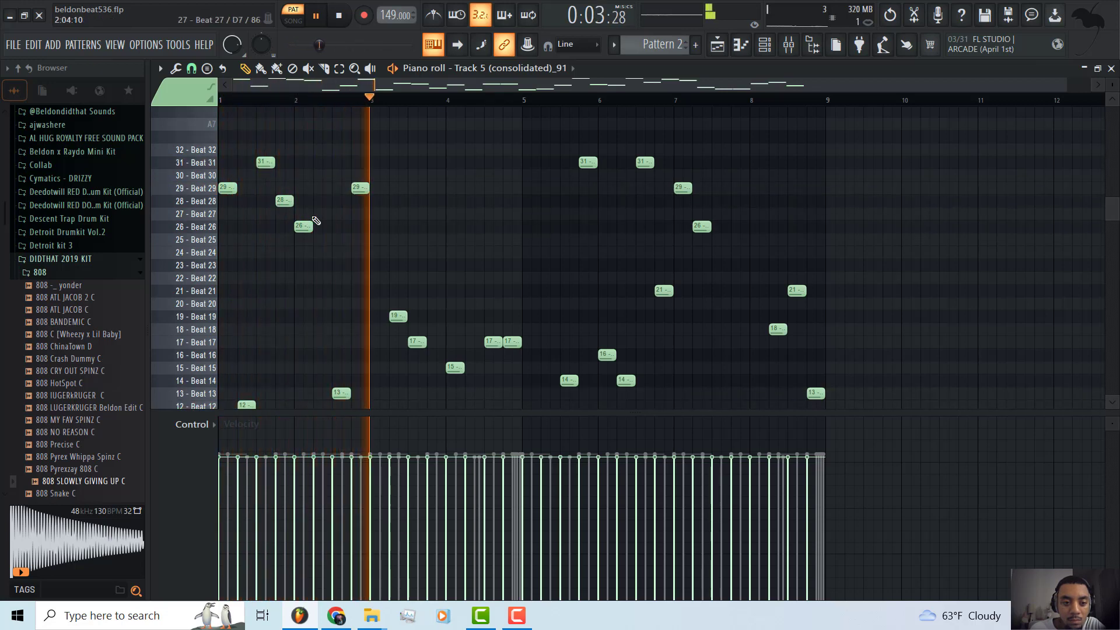
key(space)
key(space)
scroll(333, 245, down, 6)
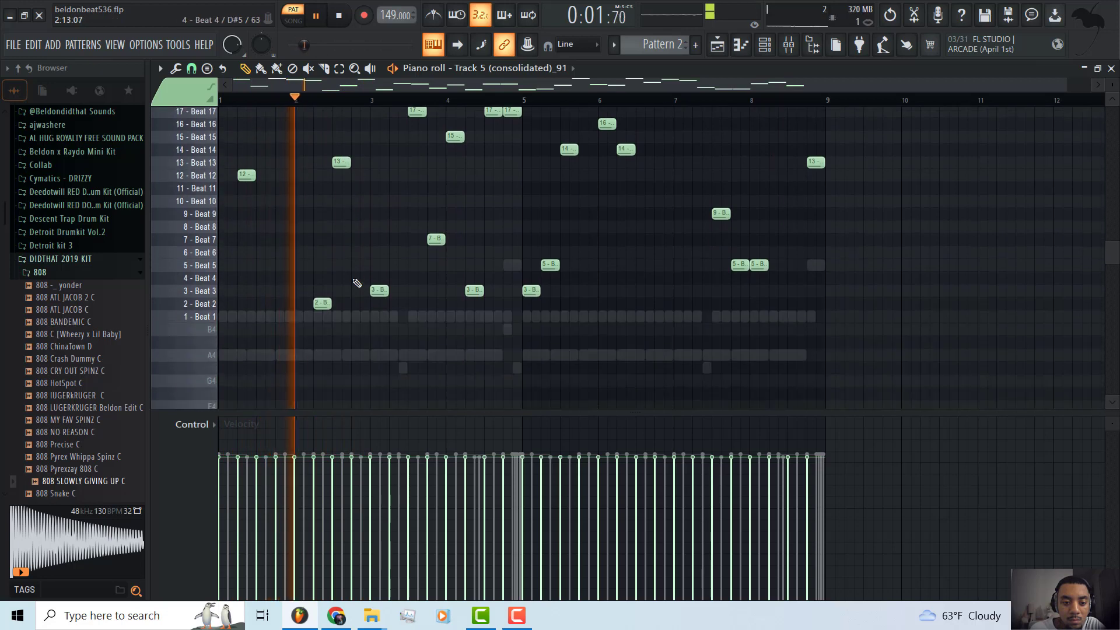
key(space)
key(space)
scroll(357, 274, up, 7)
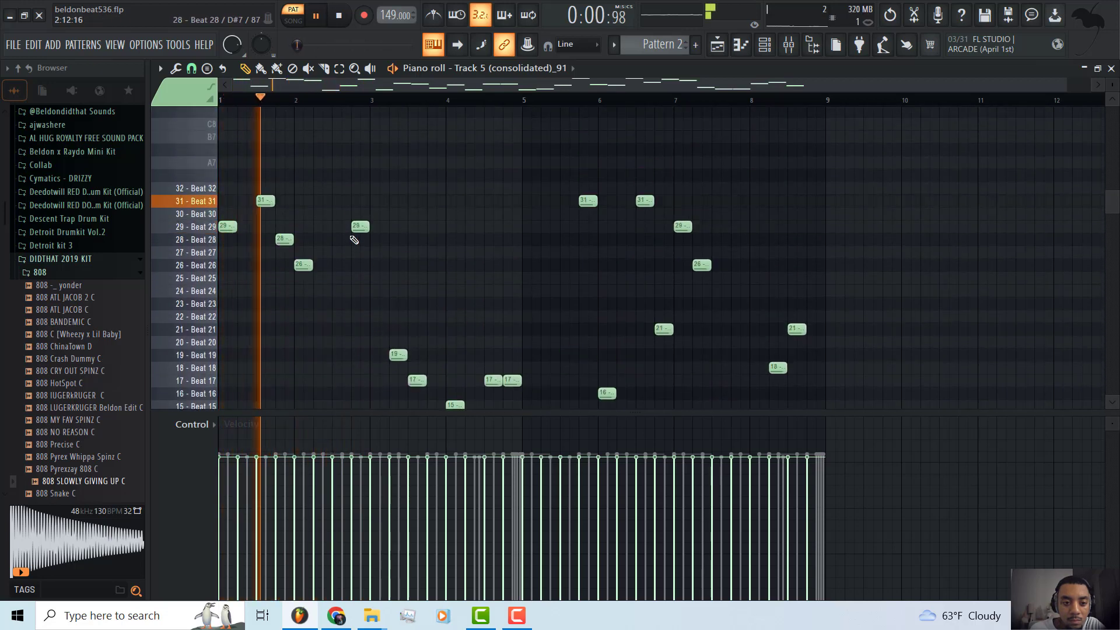
- Lower the last slice note in bar 2 to Beat 24, trying Beat 25 on the way, and replay the pattern
drag(357, 227, 353, 279)
key(space)
key(space)
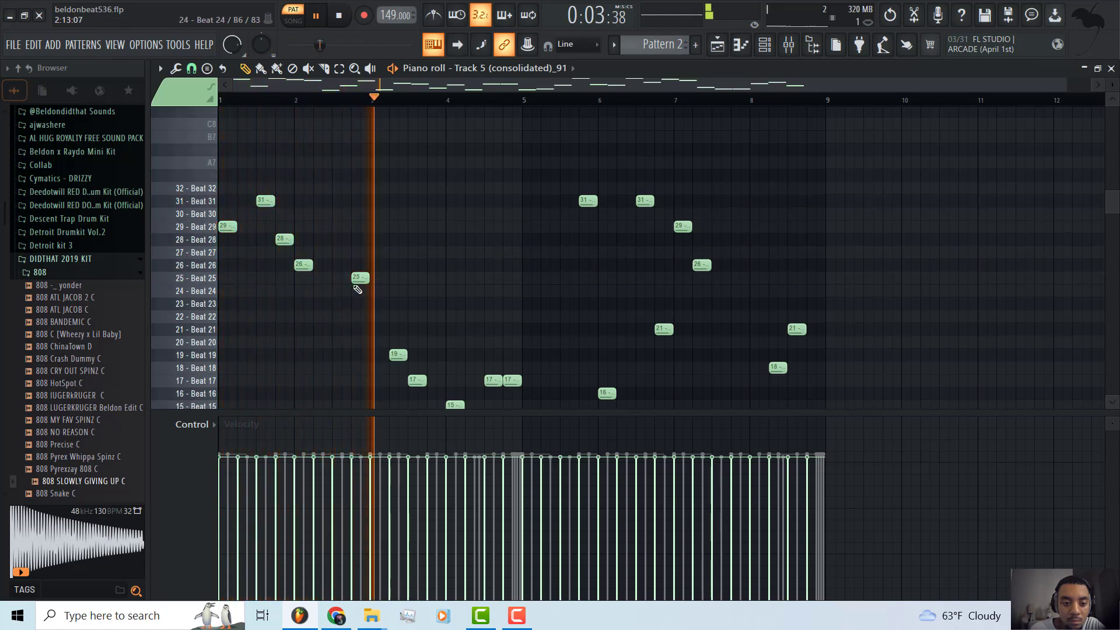
key(space)
click(358, 280)
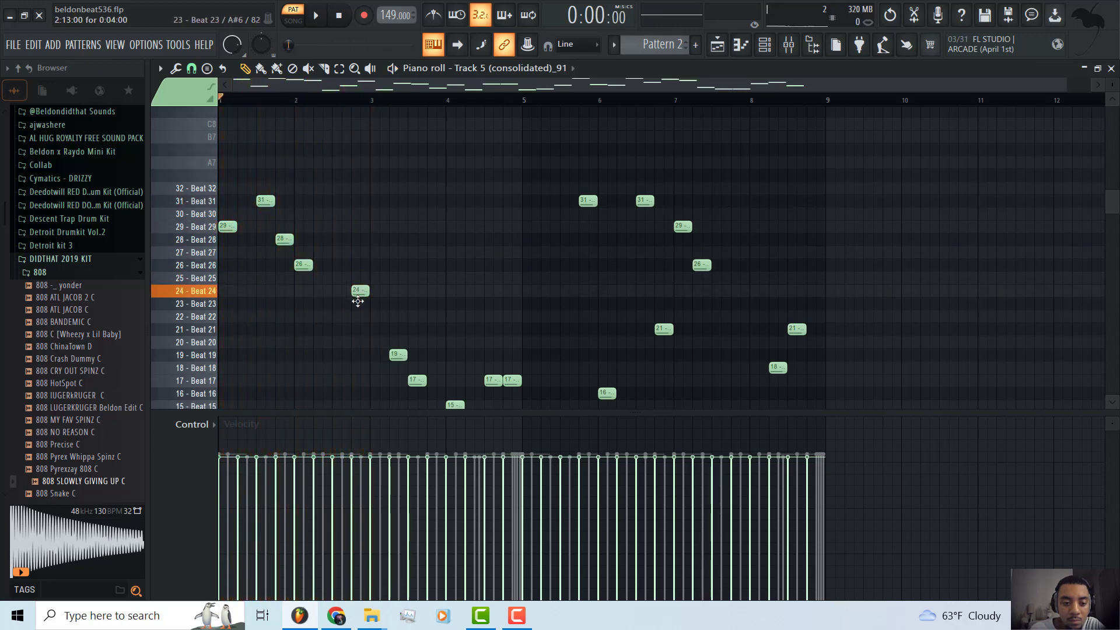
key(space)
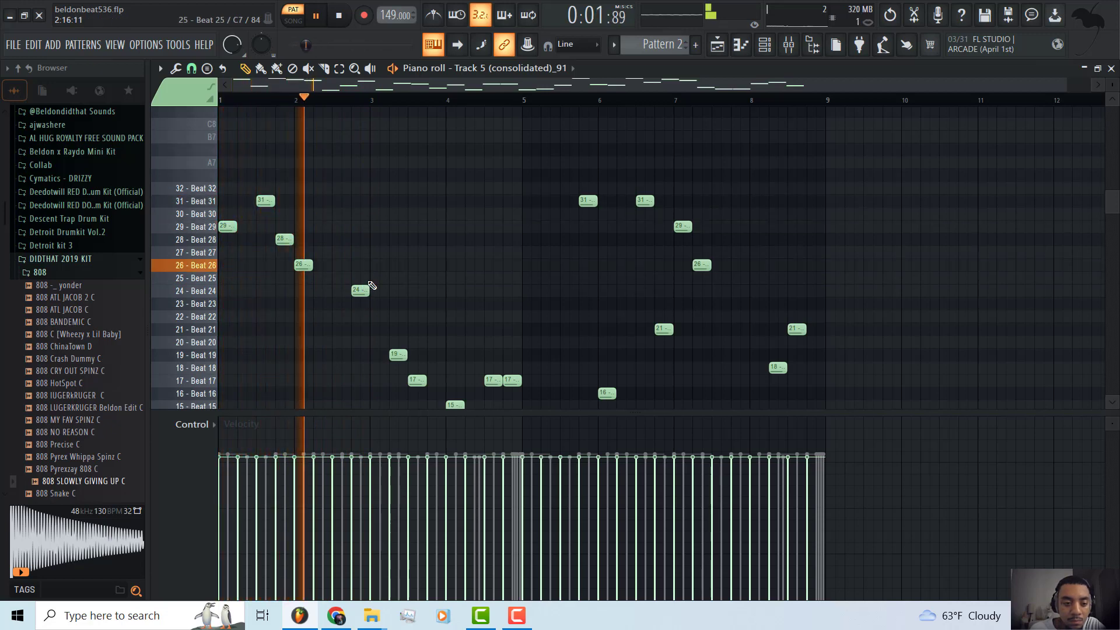
key(space)
key(space)
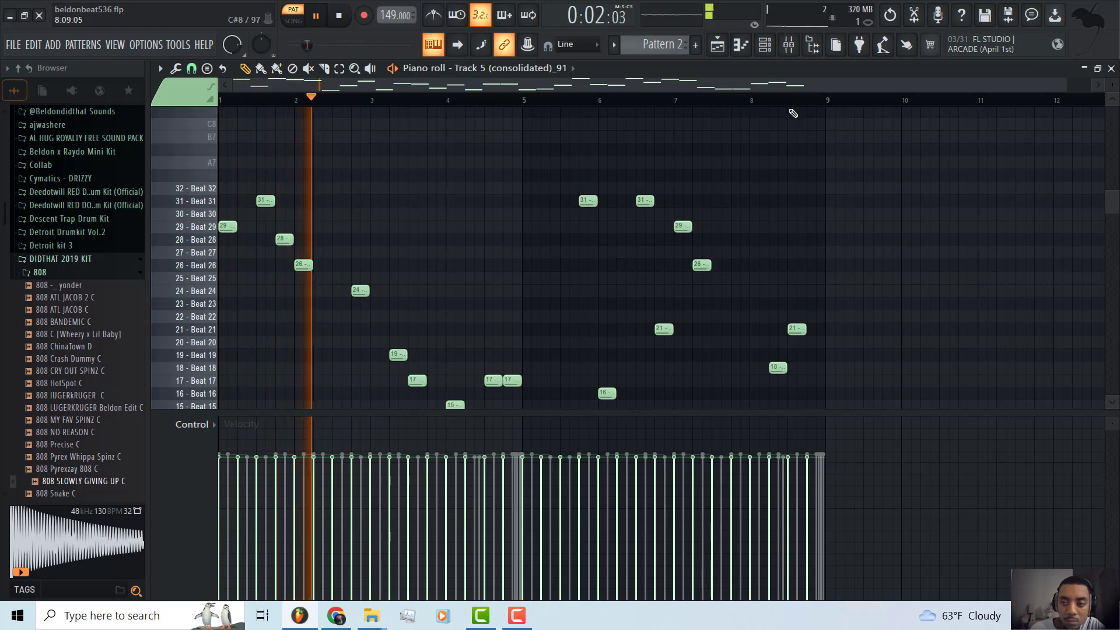
- Enable the HalfTime effect on the sliced melody's mixer track, Insert 1, play the pattern and close the mixer
key(F9)
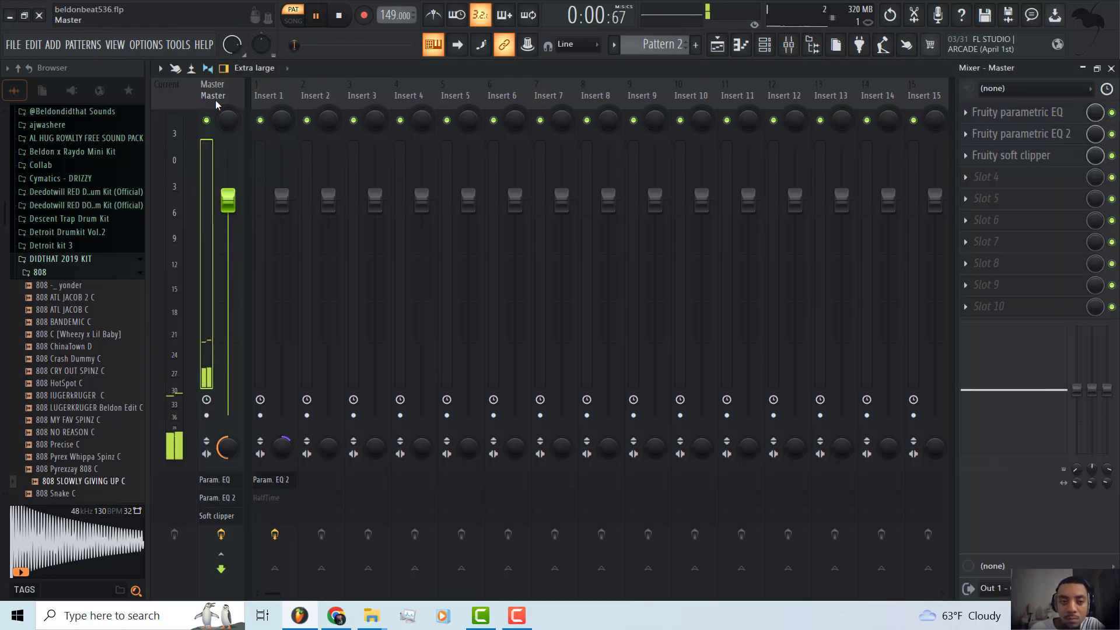
click(766, 53)
drag(502, 472, 503, 467)
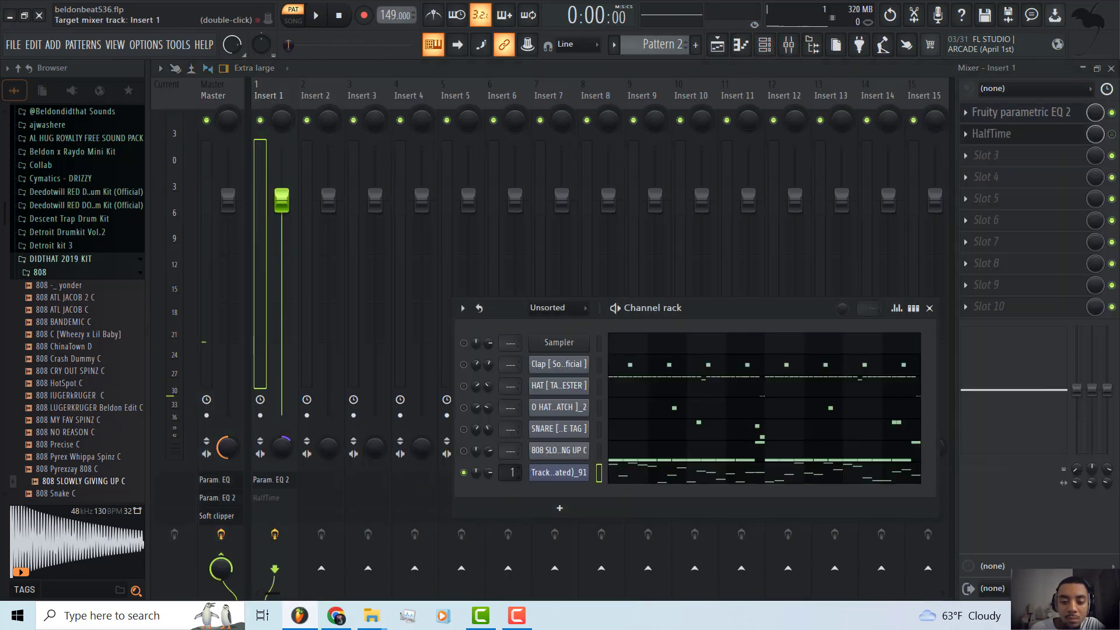
key(F6)
key(space)
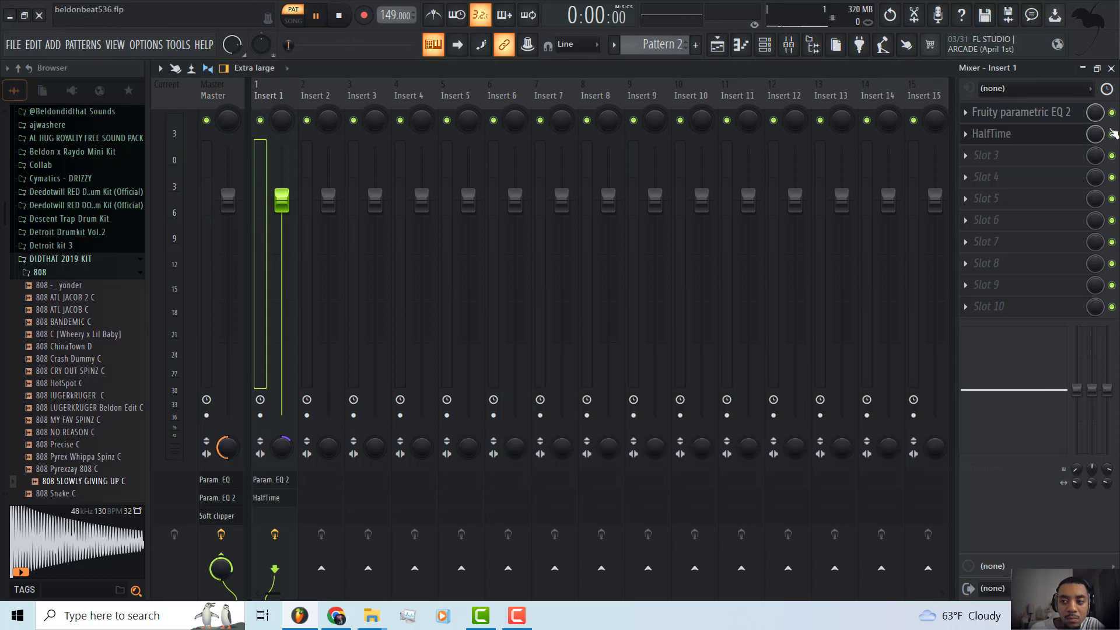
click(1112, 68)
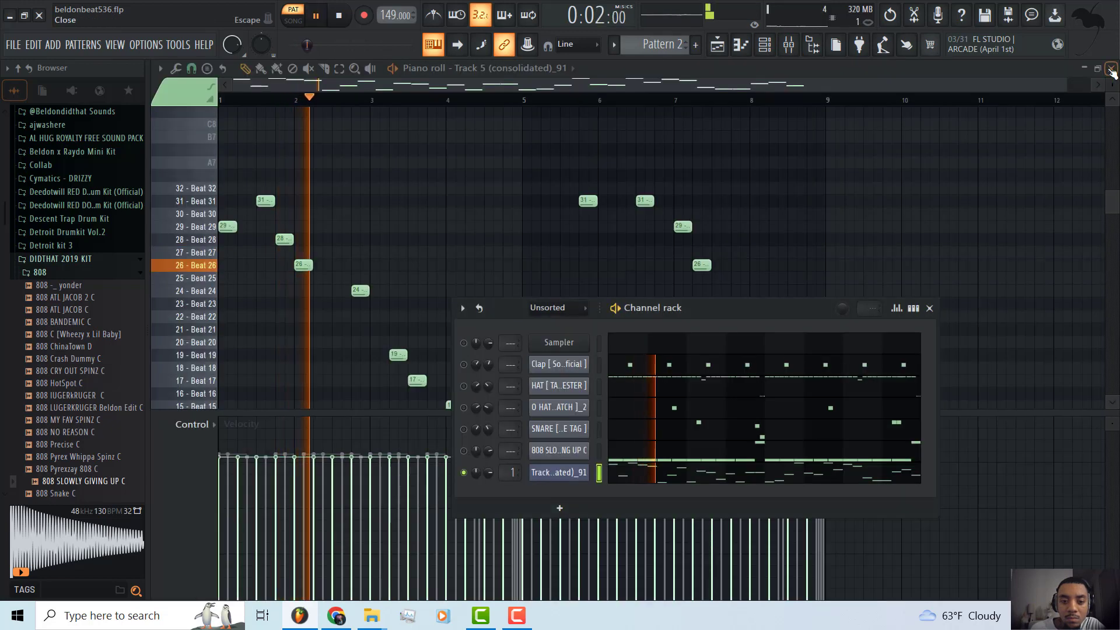
key(space)
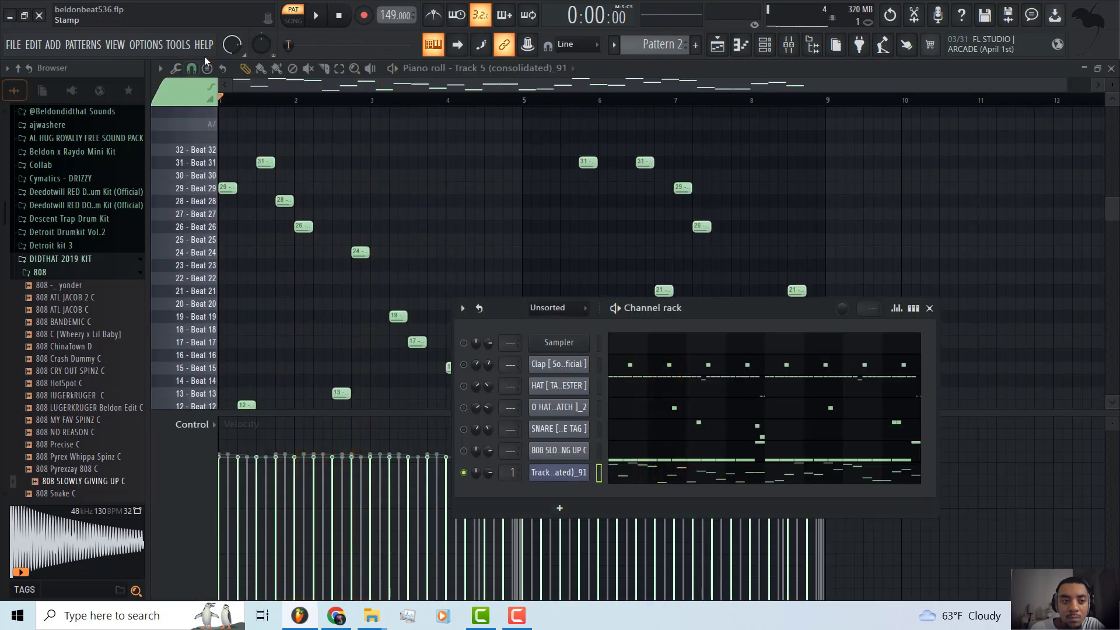
- Delete all slice notes from bar 3 onward, keeping only the first two bars, and play the pattern
double_click(141, 8)
scroll(363, 391, down, 3)
click(328, 264)
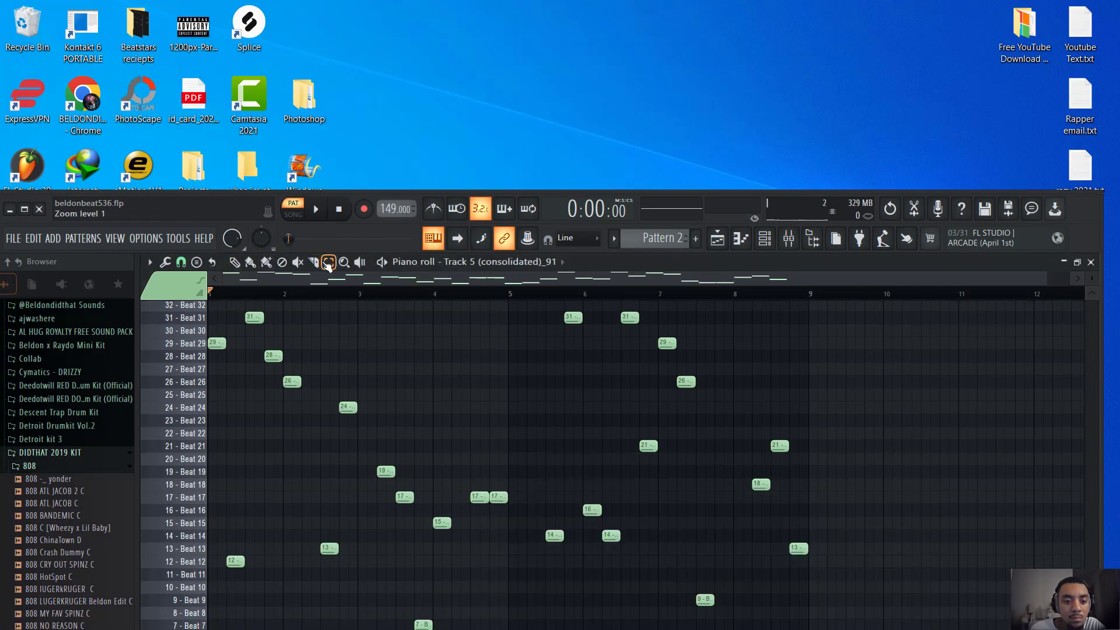
drag(400, 342, 958, 580)
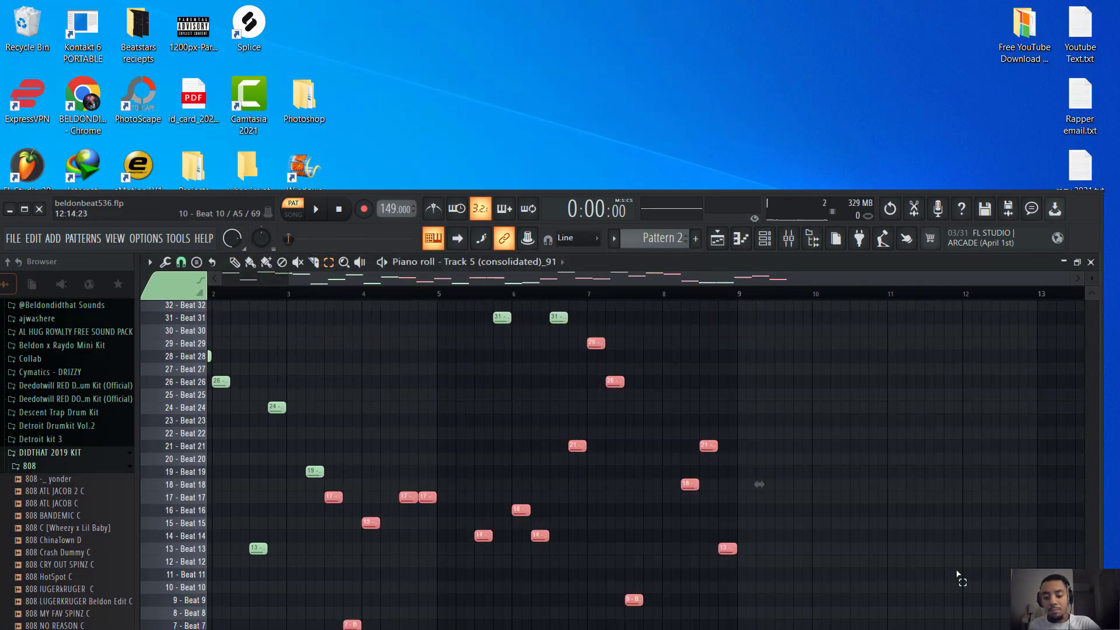
key(Delete)
drag(344, 386, 721, 283)
key(Delete)
scroll(412, 297, down, 2)
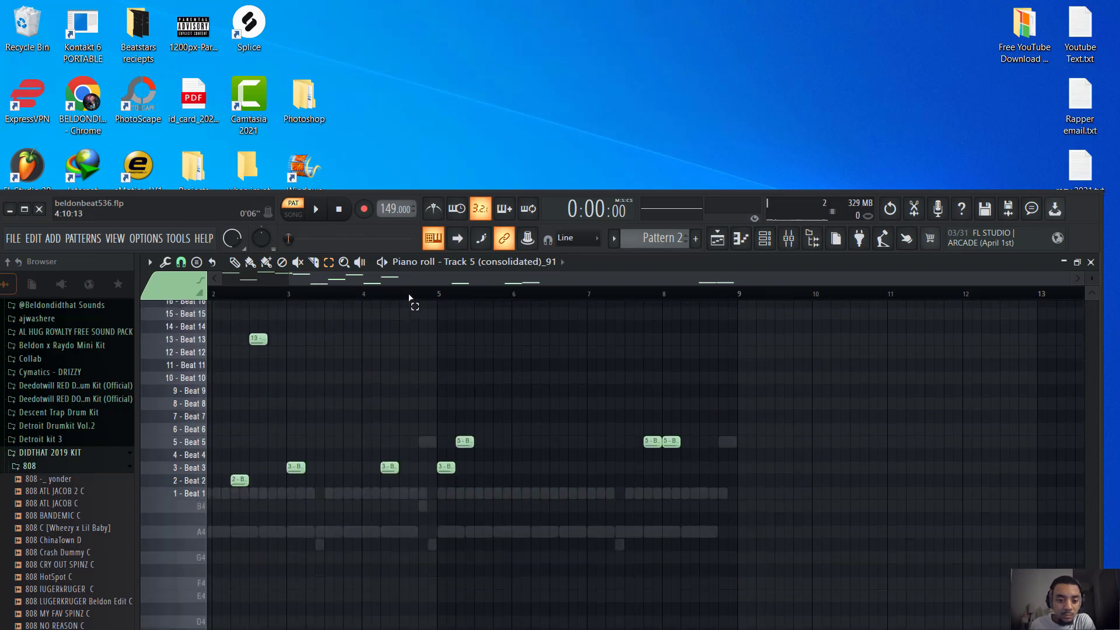
scroll(362, 350, left, 2)
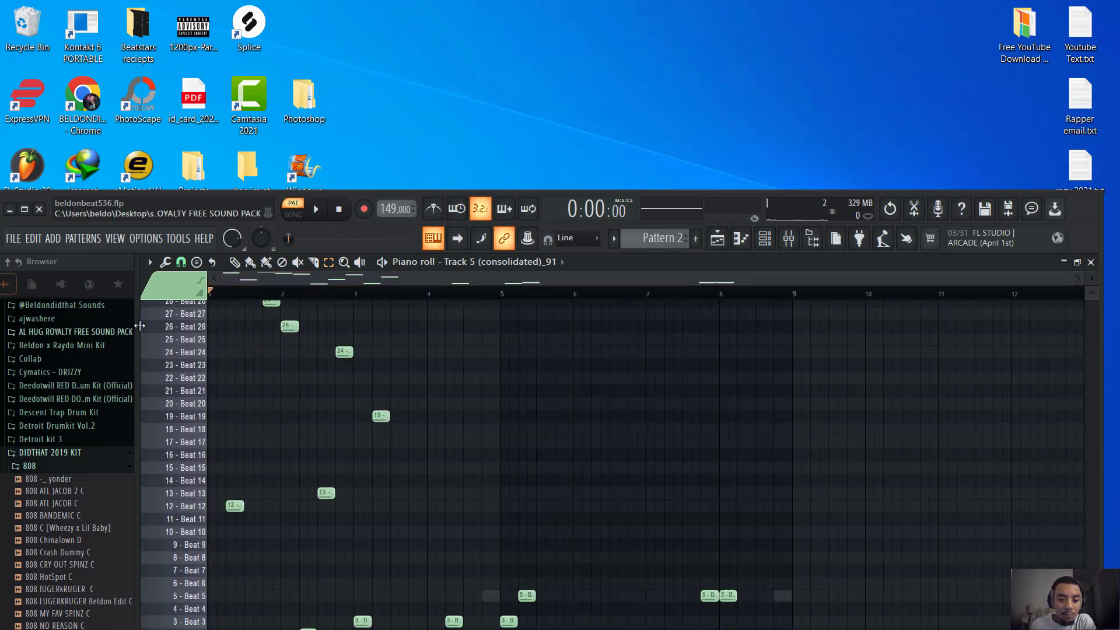
drag(345, 297, 725, 325)
key(Delete)
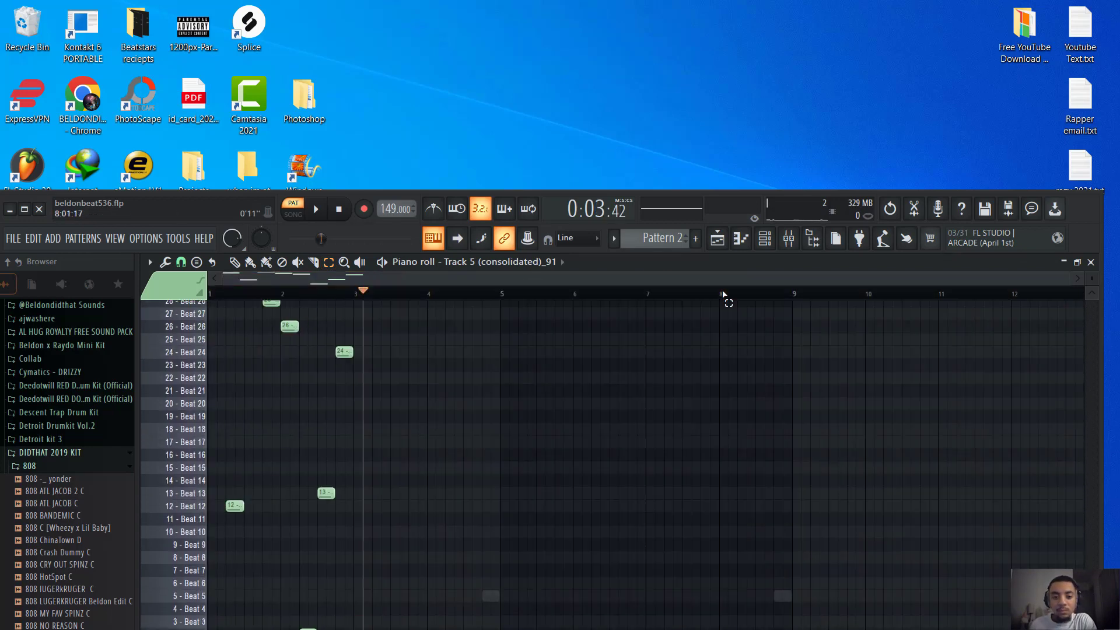
key(space)
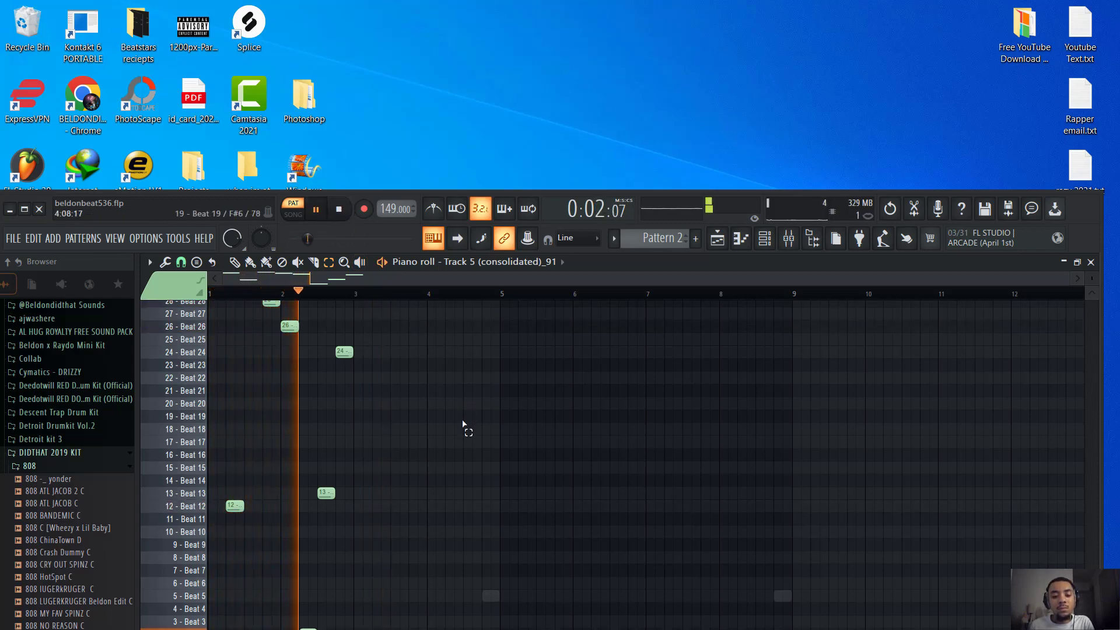
- Duplicate the two-bar slice phrase to fill bars 3 through 8 and close the piano roll
key(ctrl+z)
scroll(464, 429, down, 2)
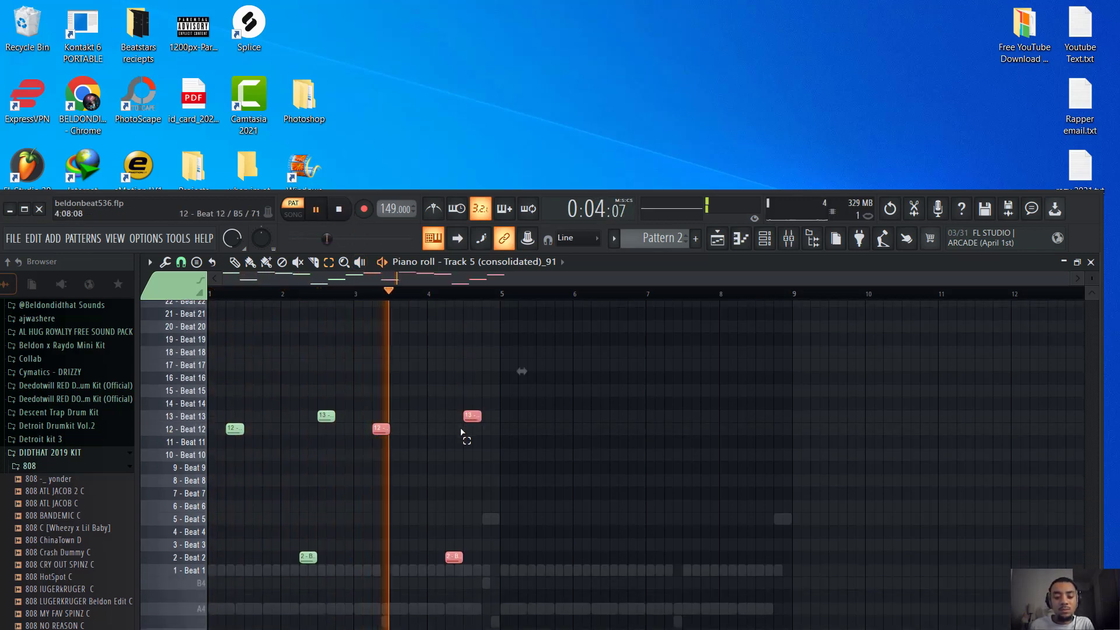
scroll(475, 449, up, 4)
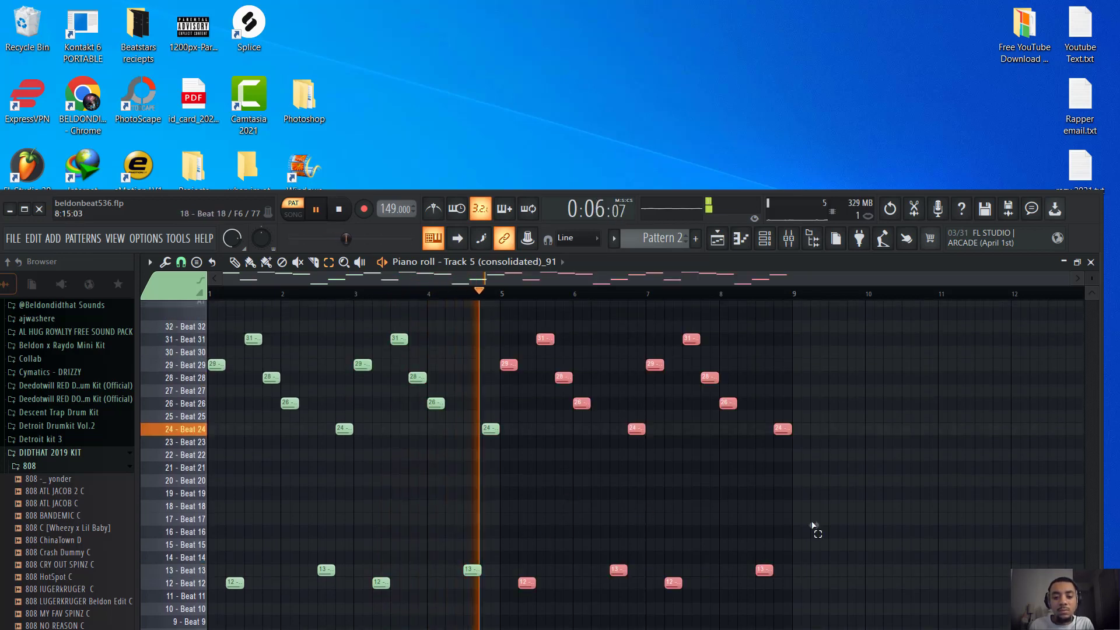
click(1091, 262)
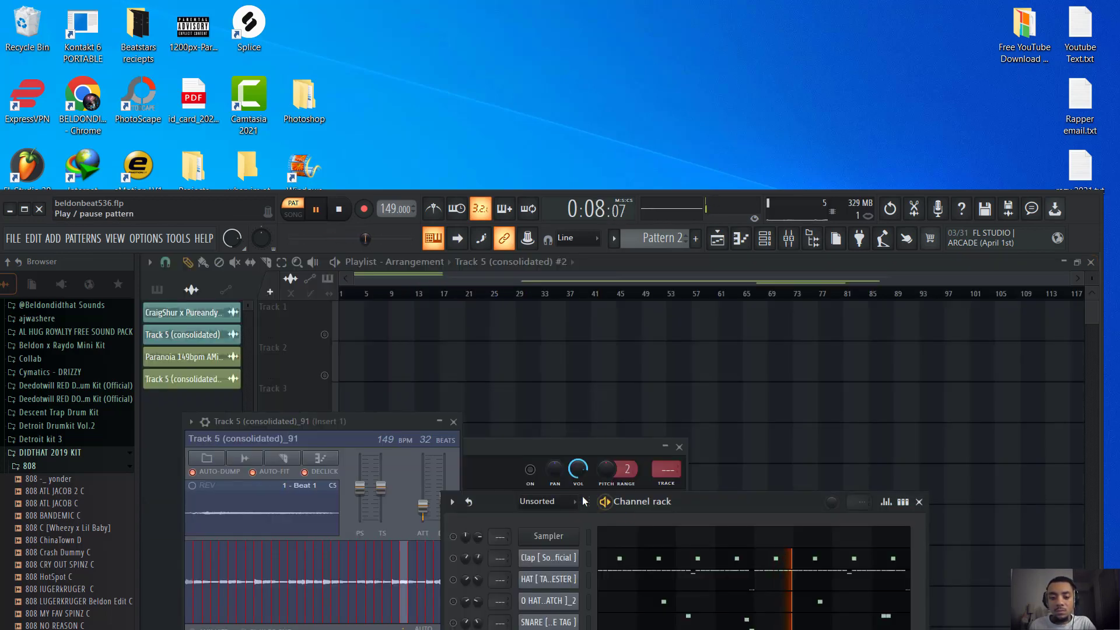
- Open the 808 SLOWLY GIVING UP C piano roll and transpose all notes up so the long row lands on E5
click(662, 523)
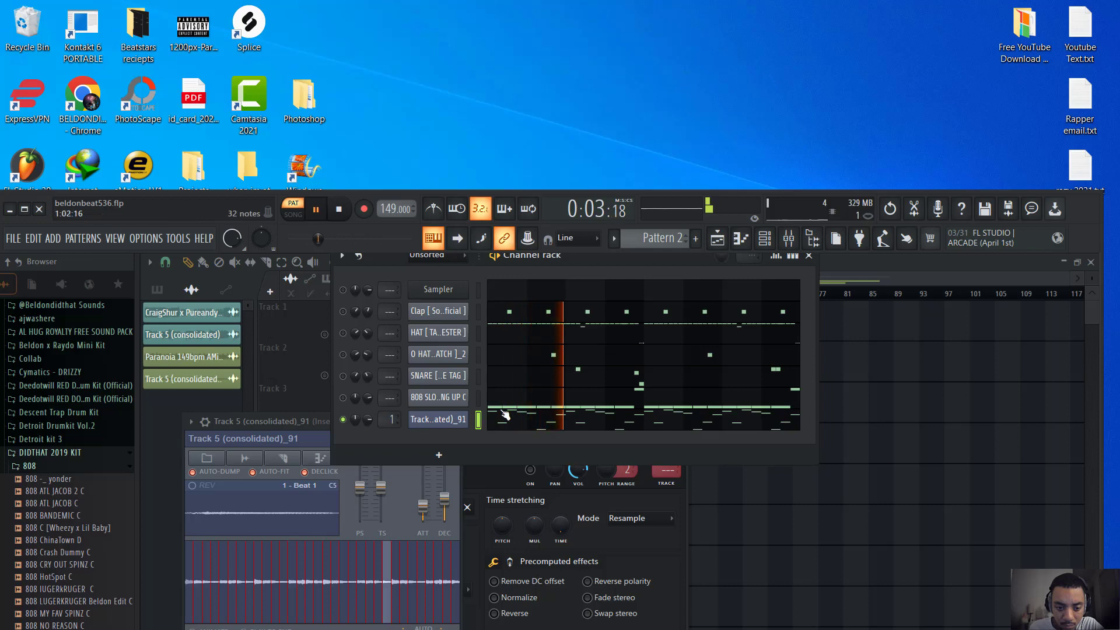
click(524, 403)
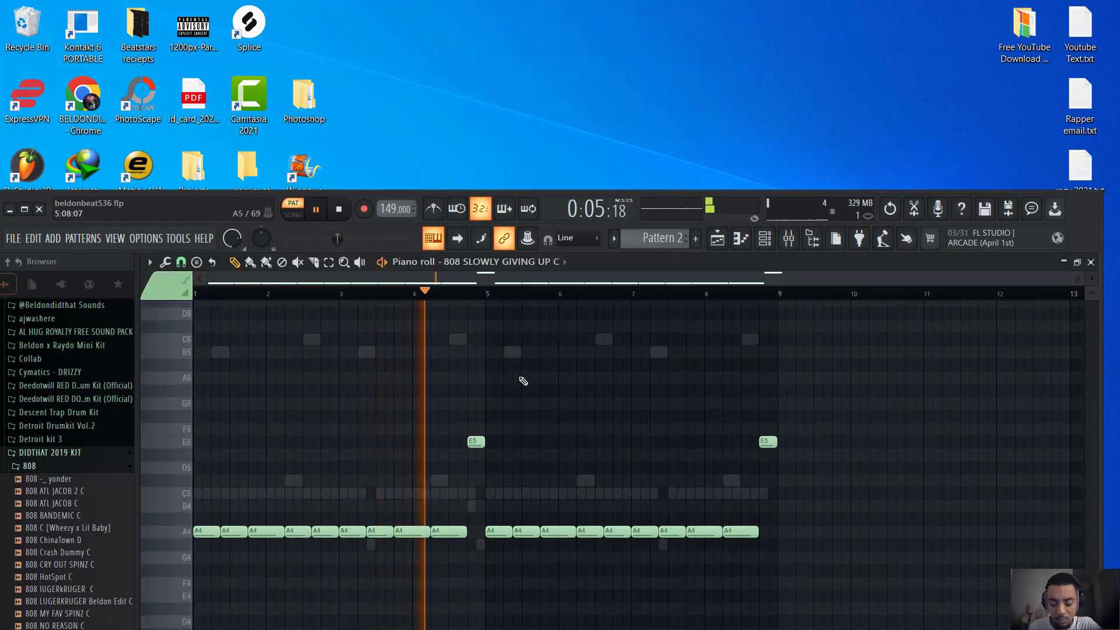
key(shift+Up)
key(shift+Up)
key(shift+Up)
key(shift+Up)
key(shift+Up)
key(shift+Up)
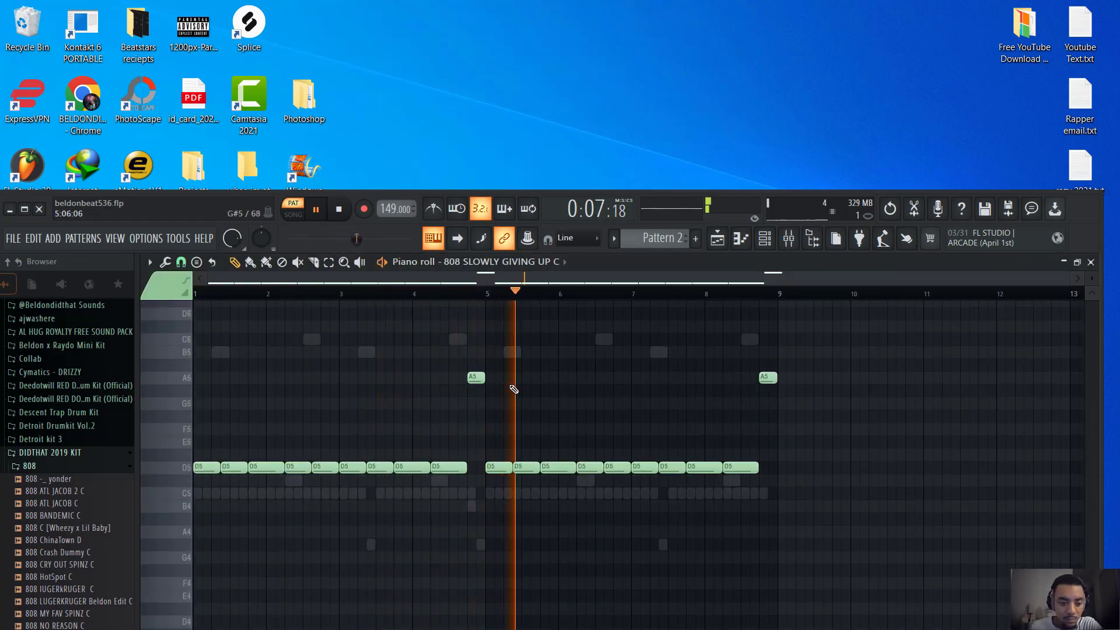
- Open the sliced melody's Fruity Slicer and raise its pitch shift to +700 cents
key(F6)
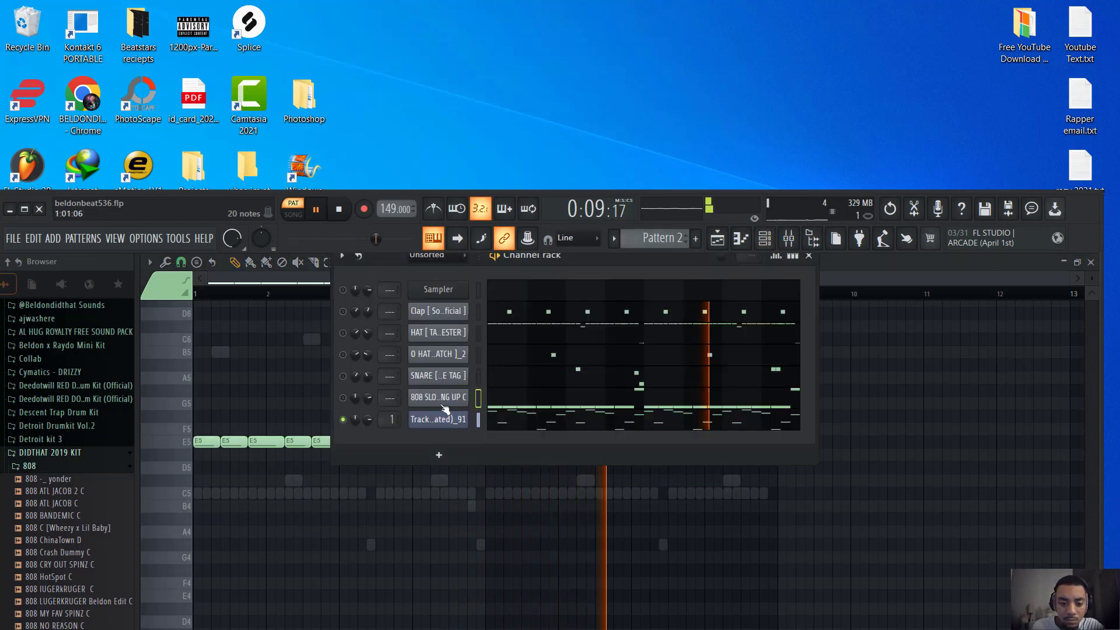
click(438, 419)
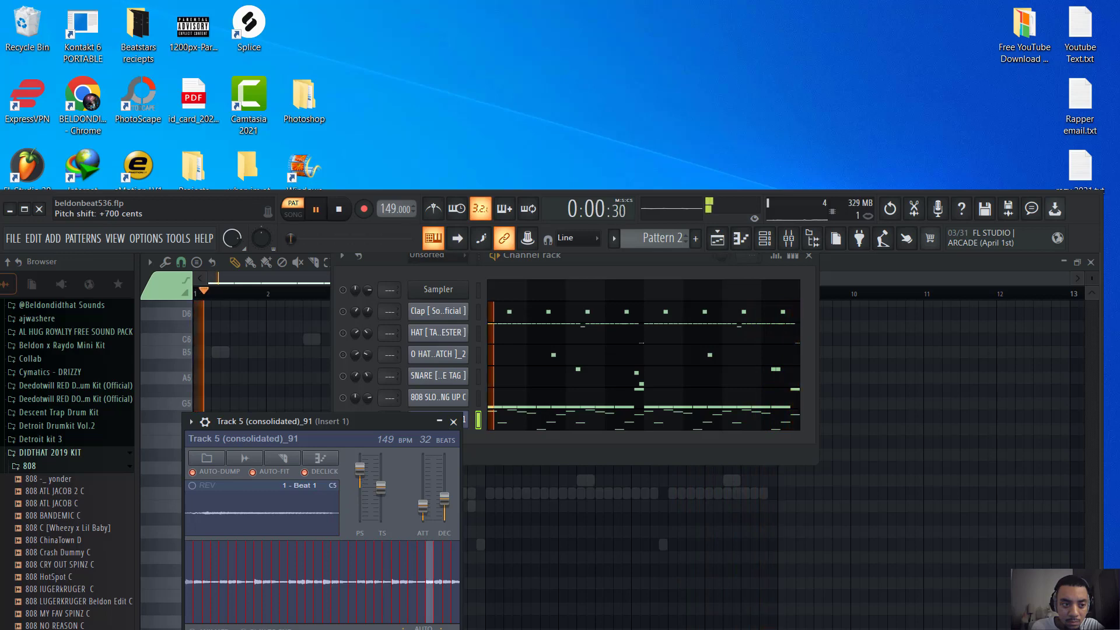
drag(360, 486, 354, 468)
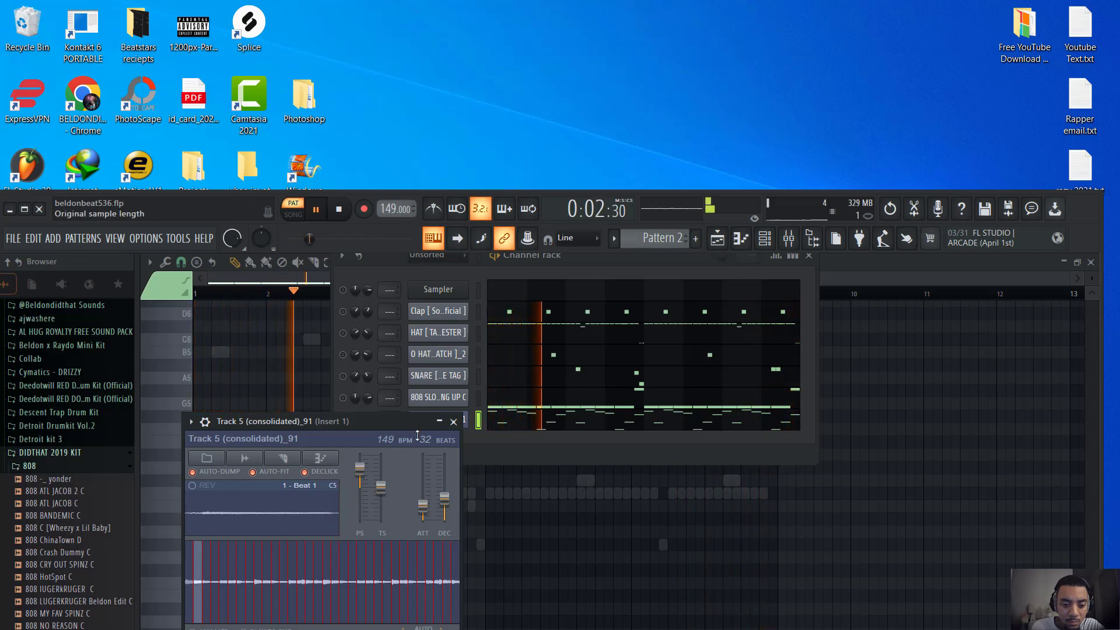
- Bring the channel rack forward and unmute the Clap and HAT channels
click(499, 450)
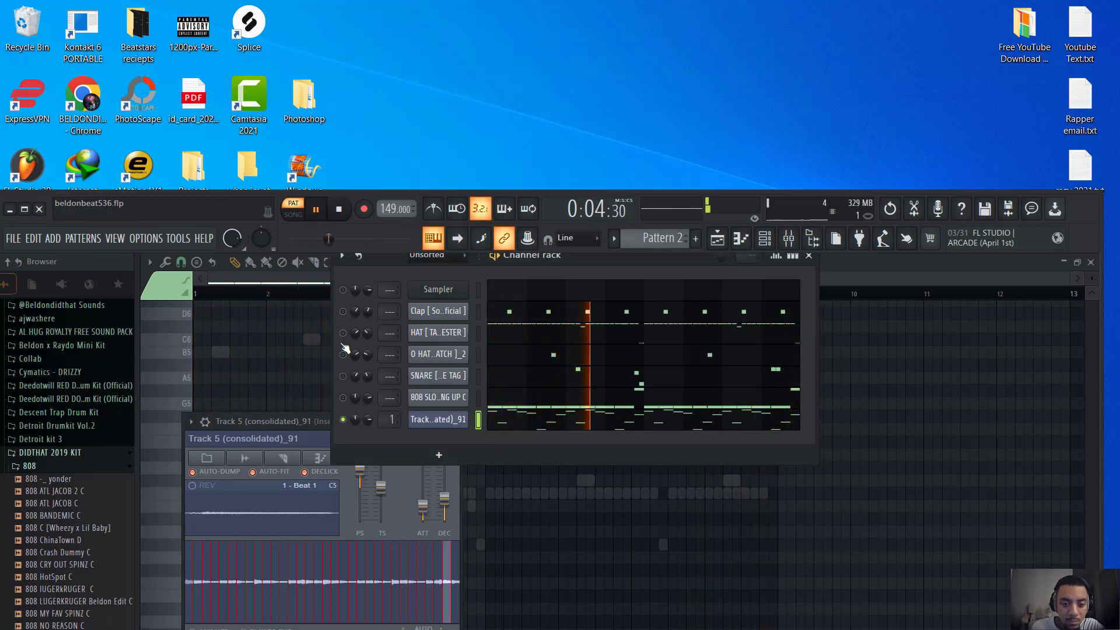
click(342, 311)
click(342, 333)
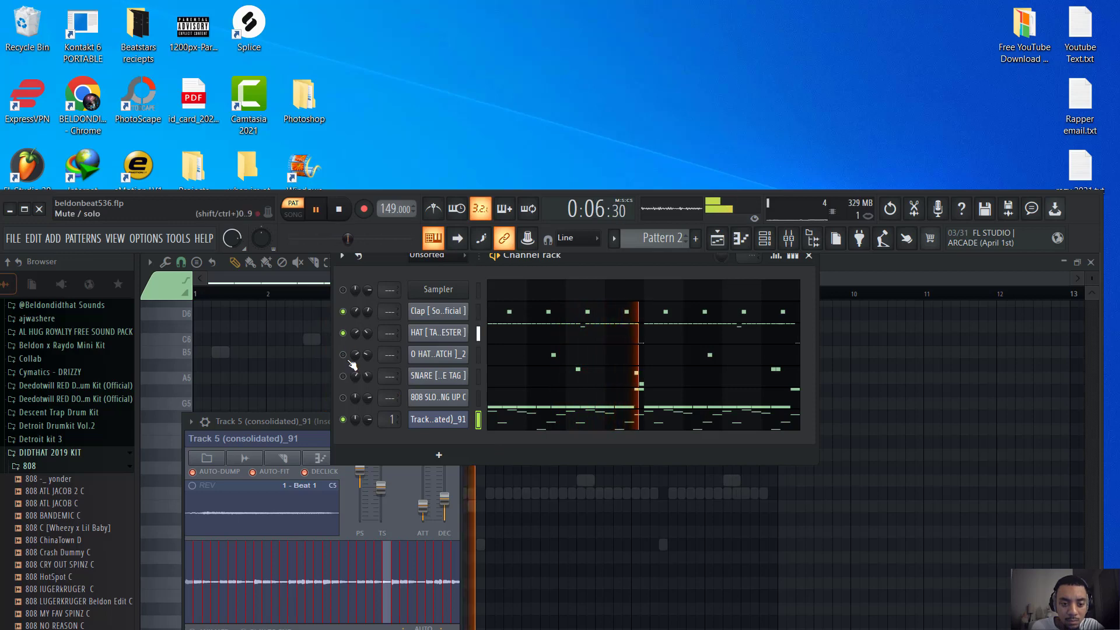
- Open the HAT channel's piano roll and maximize the program window
click(510, 327)
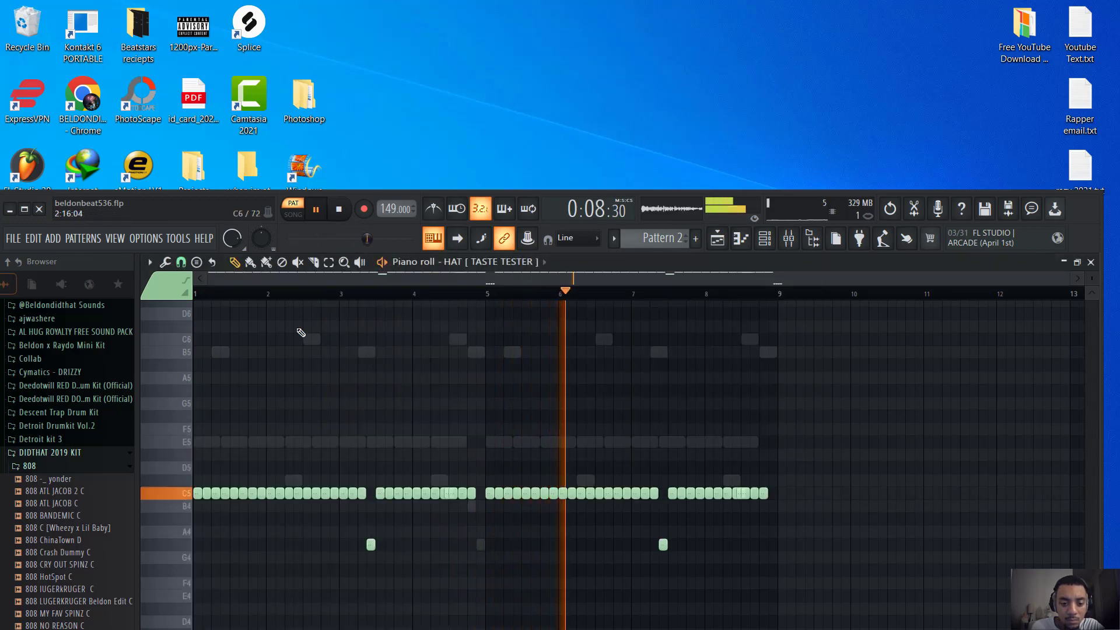
key(super+Up)
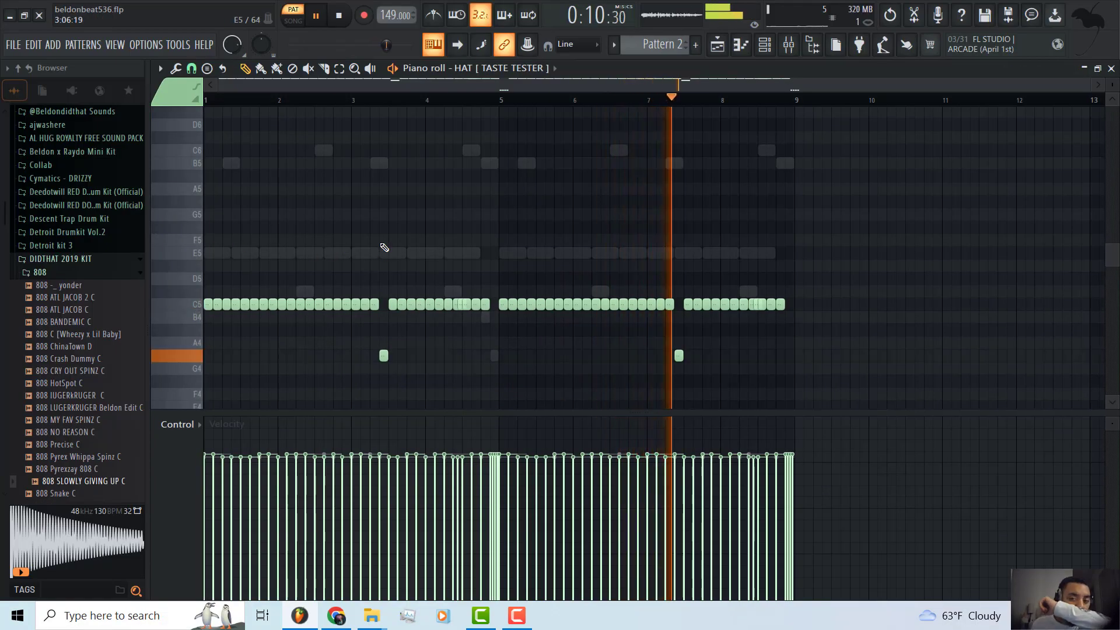
scroll(555, 212, down, 1)
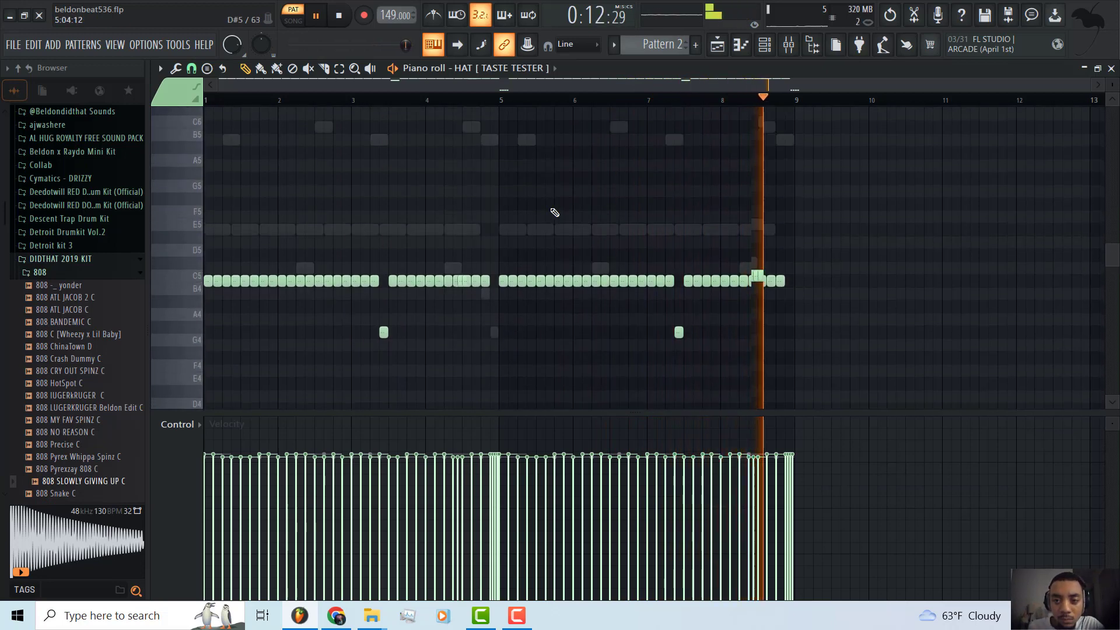
- Check the 808 channel's notes in the piano roll, close it, and unmute the 808 channel
key(F6)
click(520, 205)
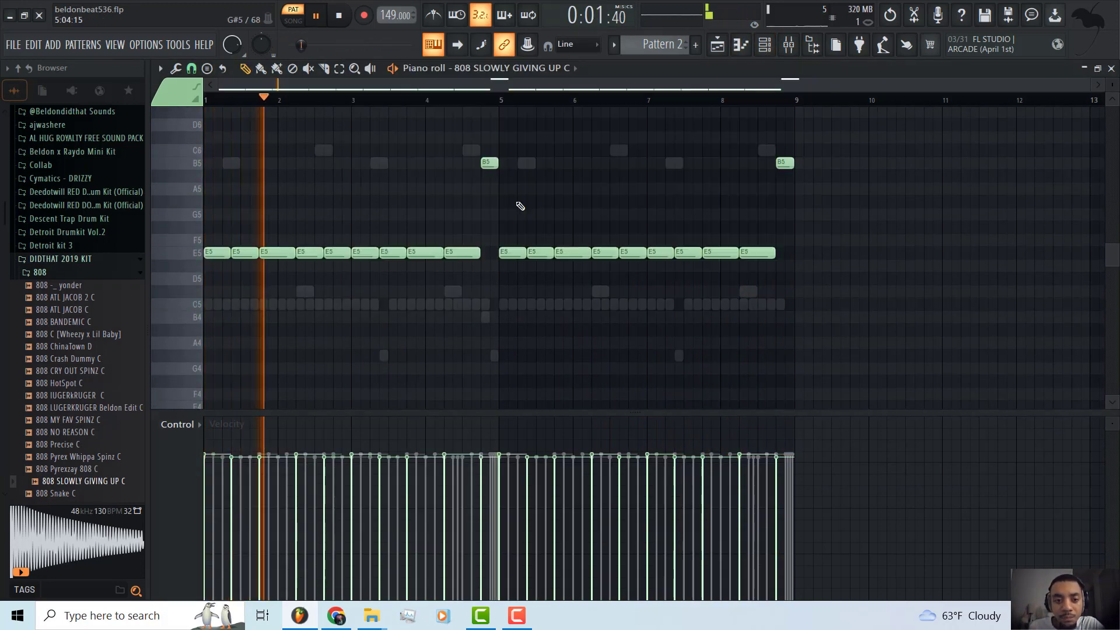
key(F7)
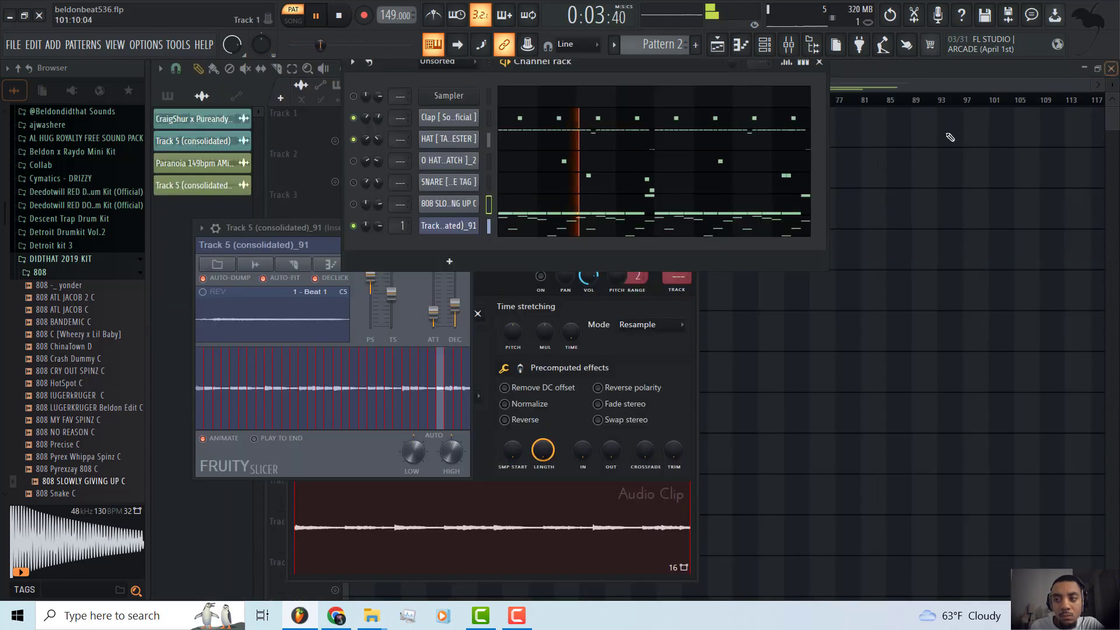
click(353, 203)
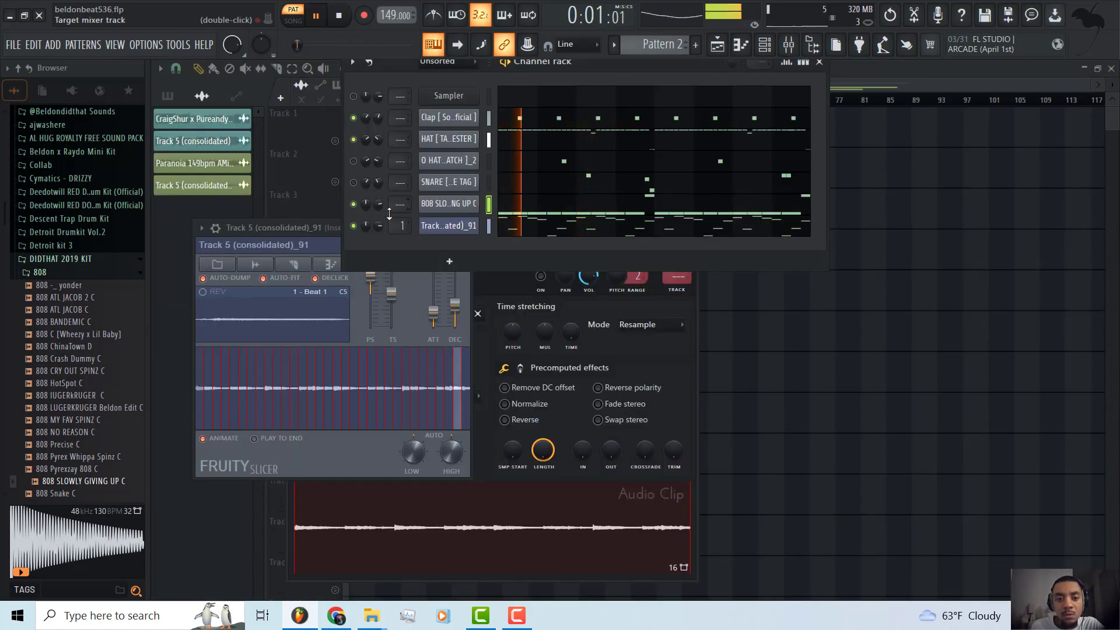
- Reopen the 808 piano roll and delete the second note in bar 3 and the third note in bar 5
key(F7)
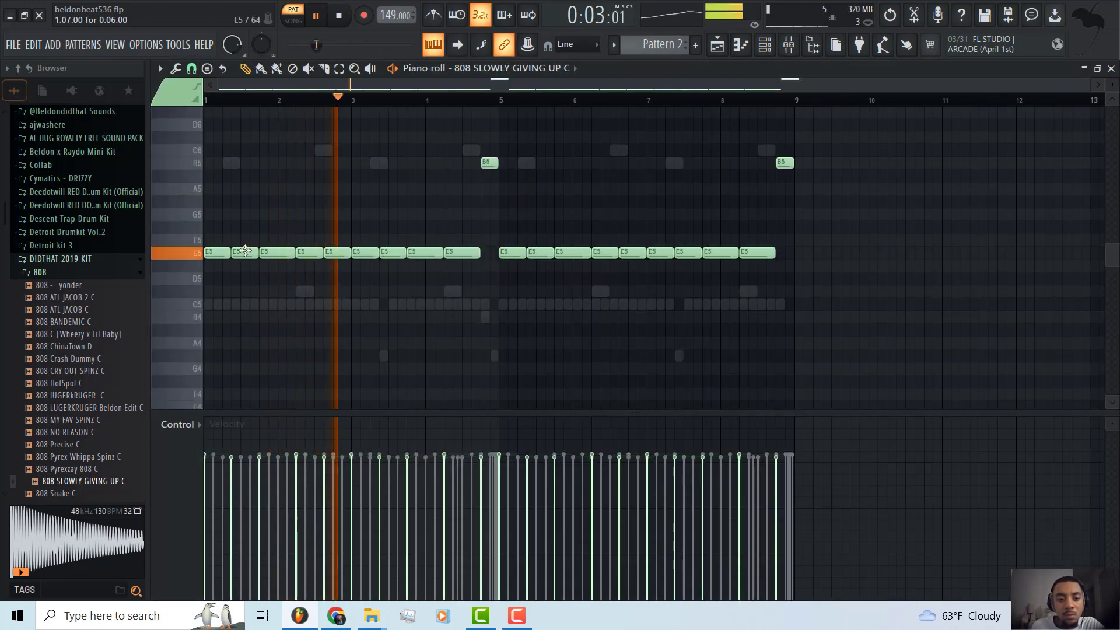
right_click(395, 252)
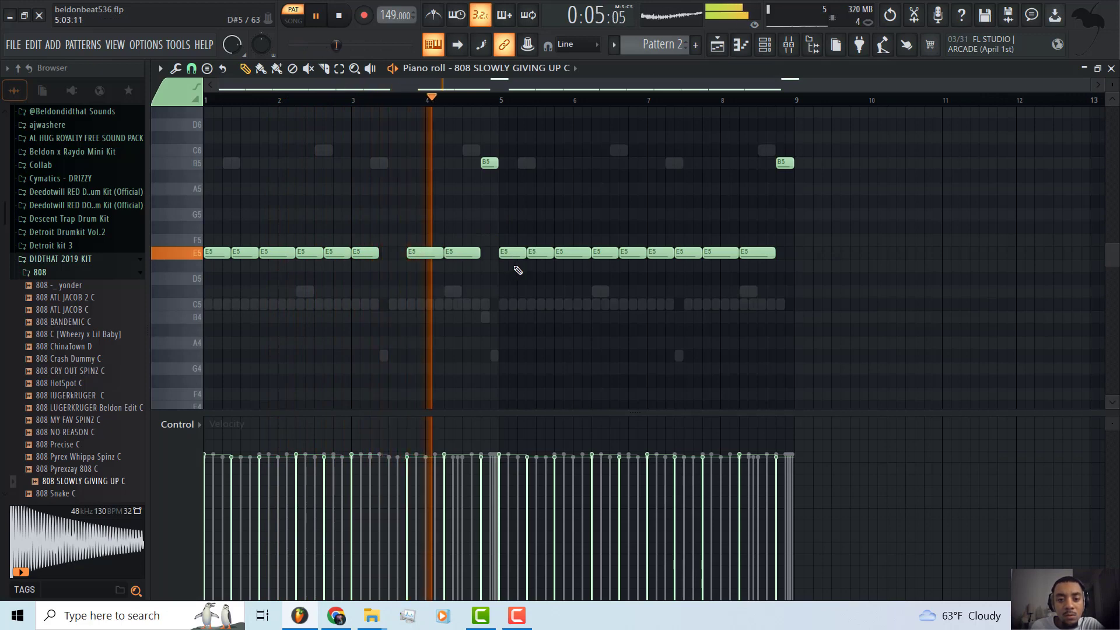
right_click(569, 251)
- Undo the last note deletion, then delete the second E5 note in bar 1 and the second E5 note in bar 5
click(33, 45)
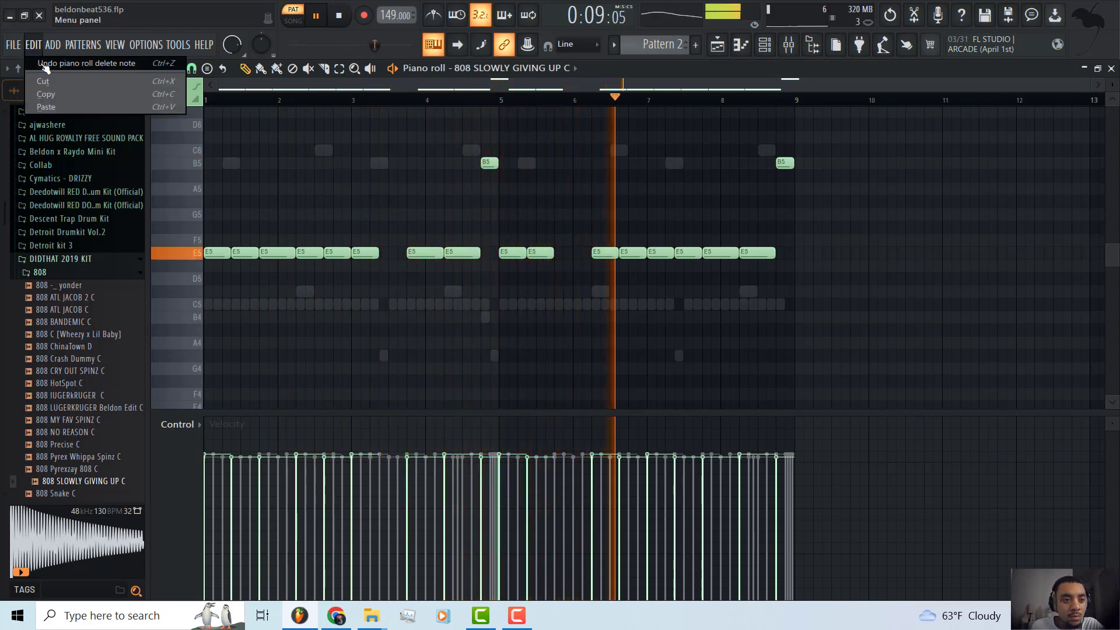
click(81, 63)
right_click(245, 252)
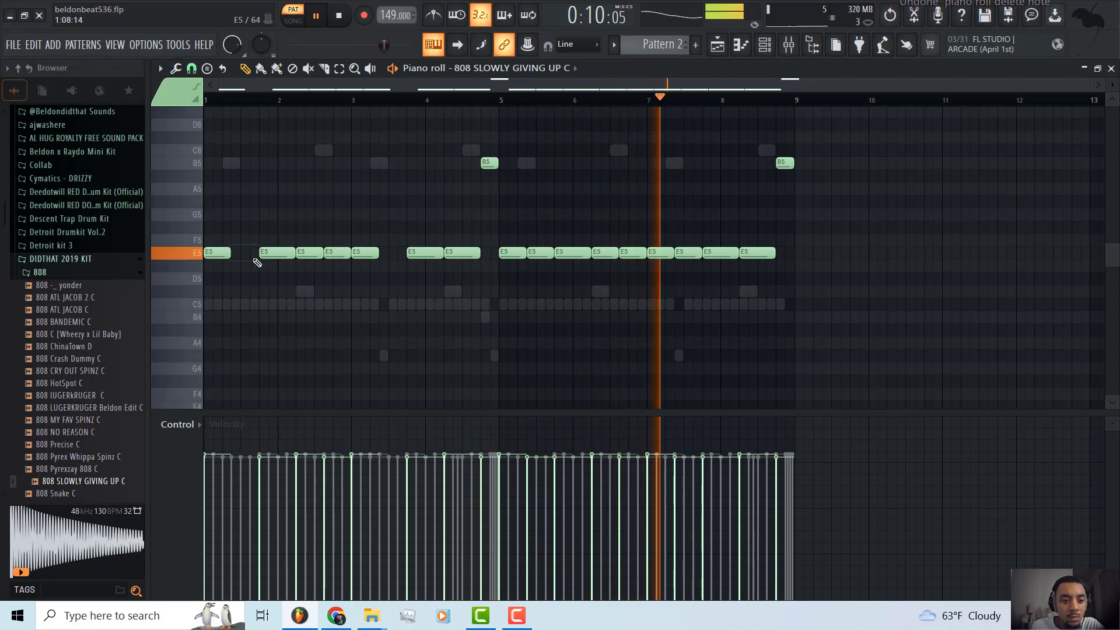
right_click(531, 252)
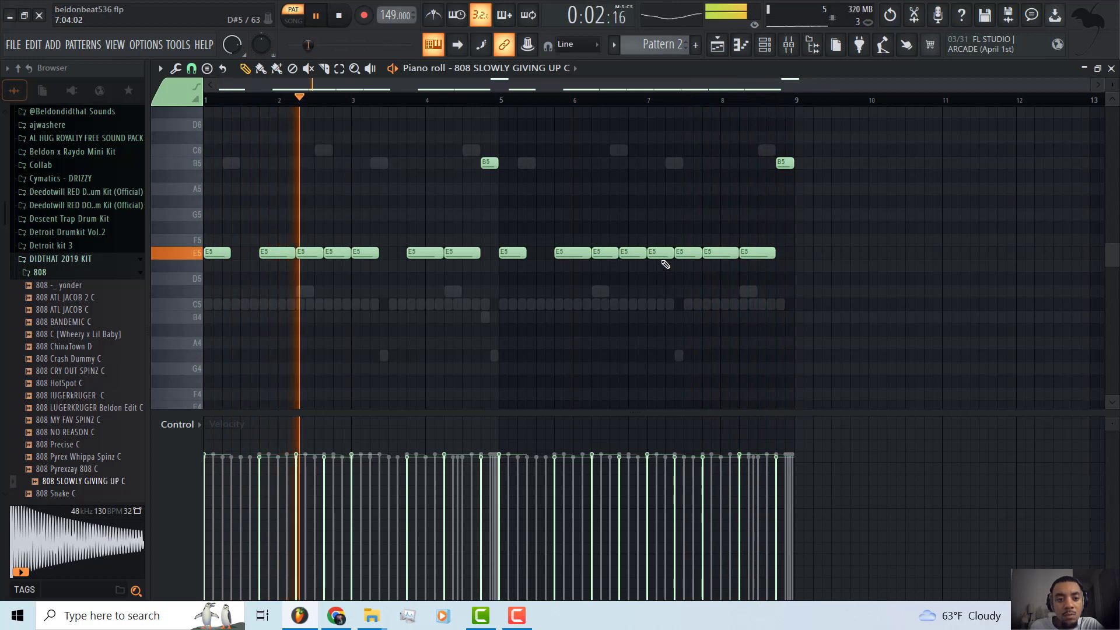
- Replace the E5 note at step 13 of bar 1 with a shorter E5 note four steps long
scroll(661, 245, up, 3)
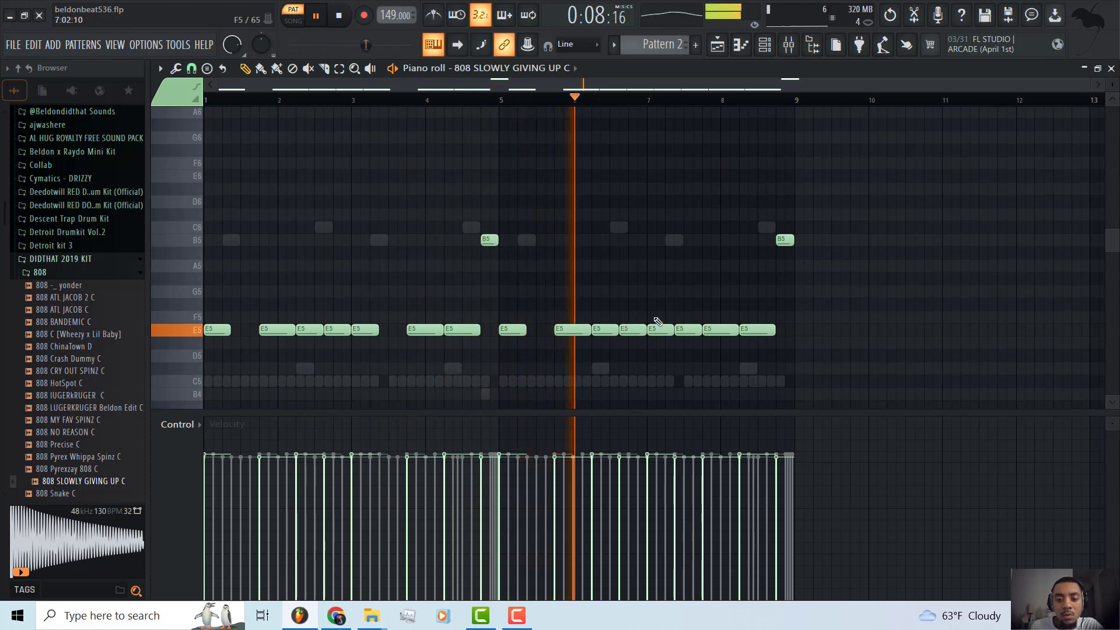
right_click(272, 333)
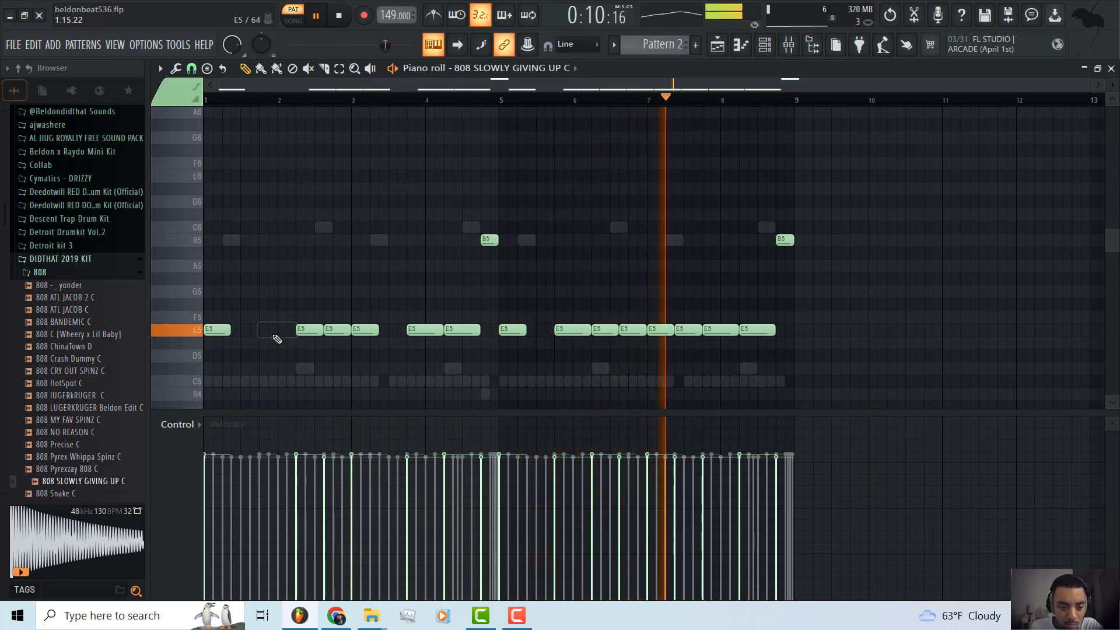
click(274, 332)
drag(273, 332, 284, 333)
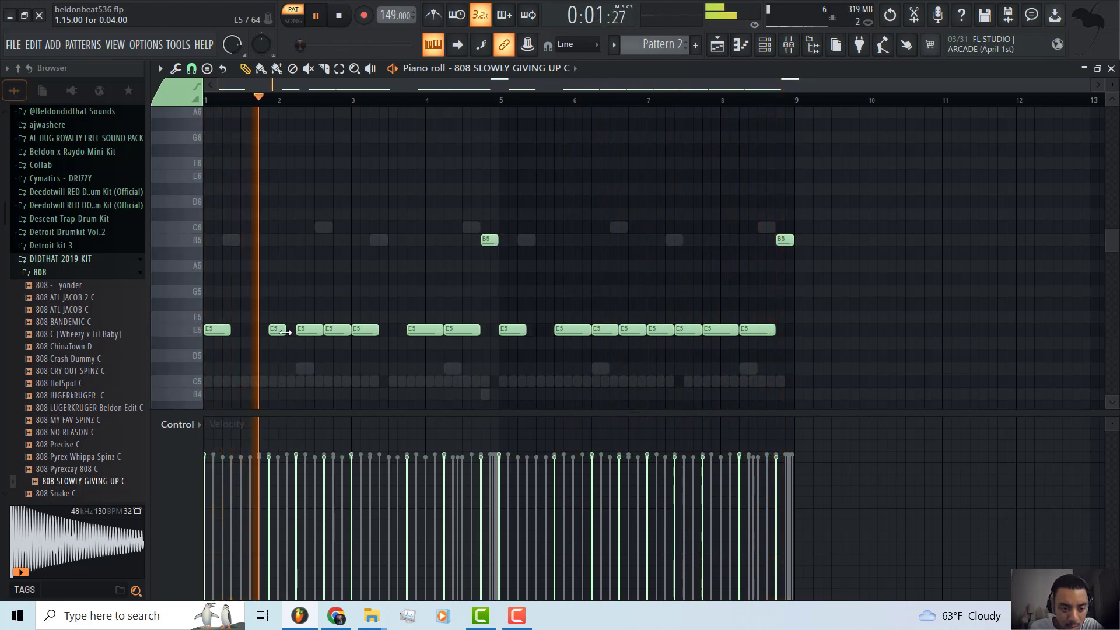
drag(278, 333, 269, 334)
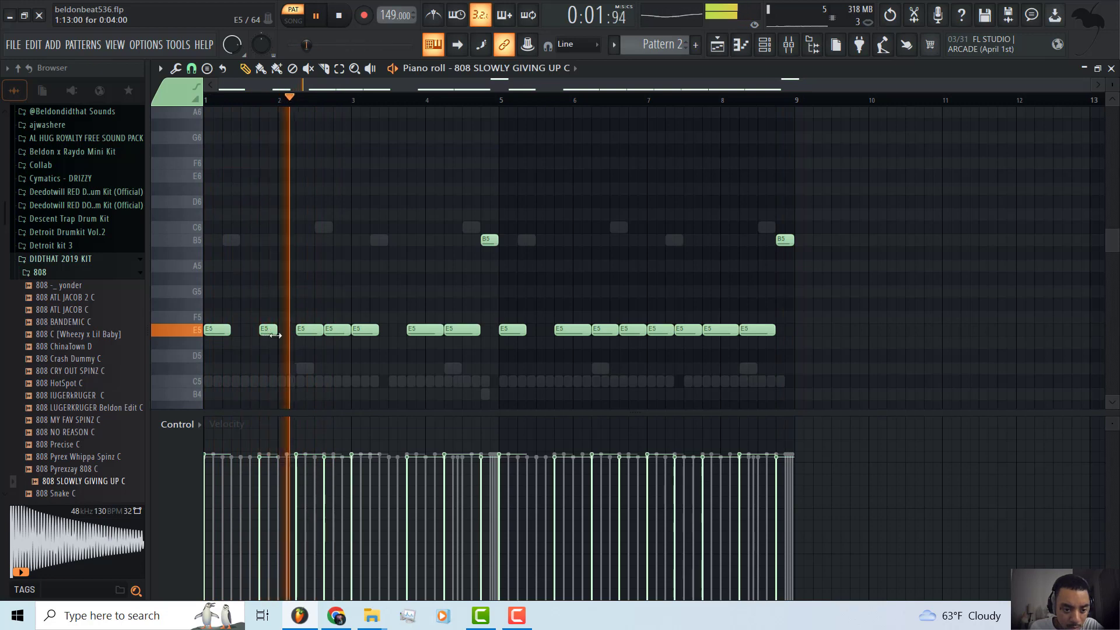
- Transpose all the 808 notes down three semitones
scroll(257, 333, down, 3)
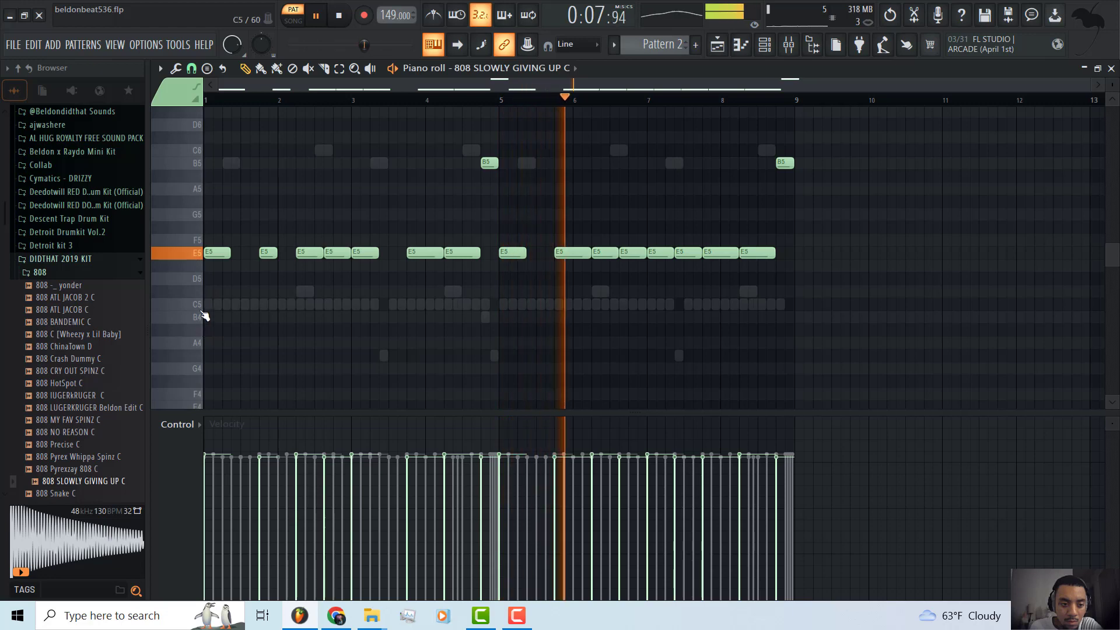
key(shift+Down)
key(shift+Down)
key(shift+Down)
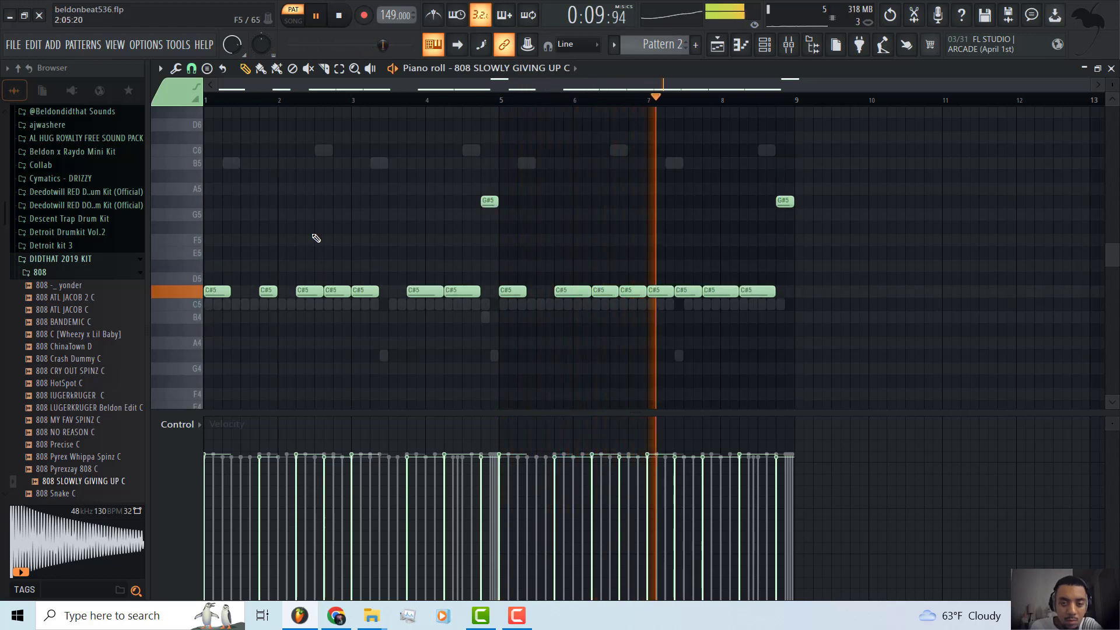
- Open the Fruity Slicer channel from the channel rack and set its pitch shift to +600 cents
click(765, 44)
click(453, 224)
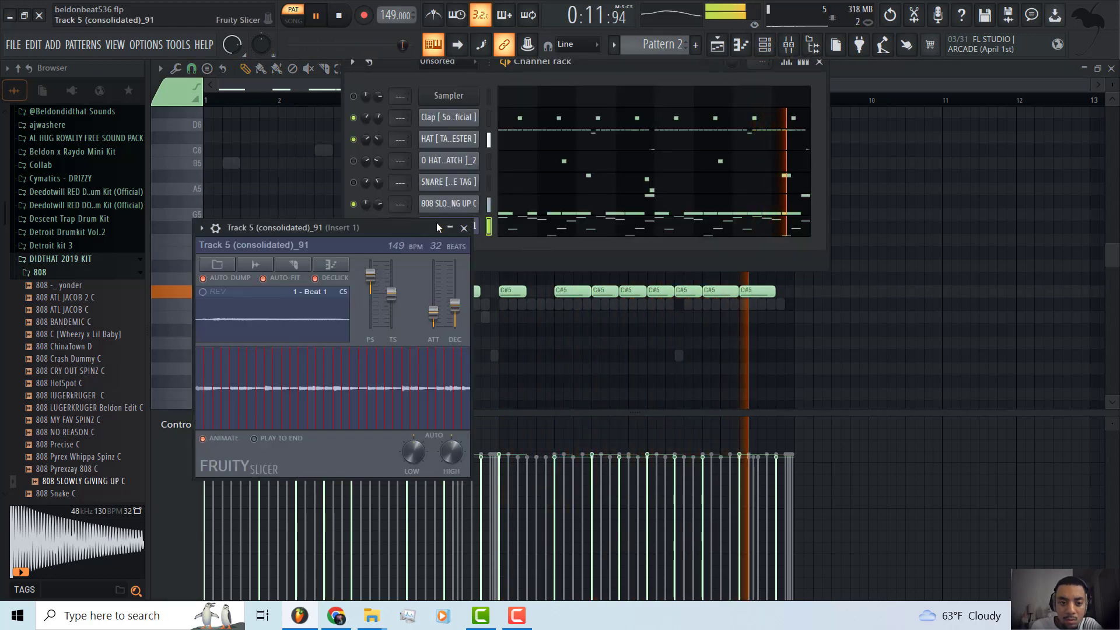
drag(370, 279, 369, 283)
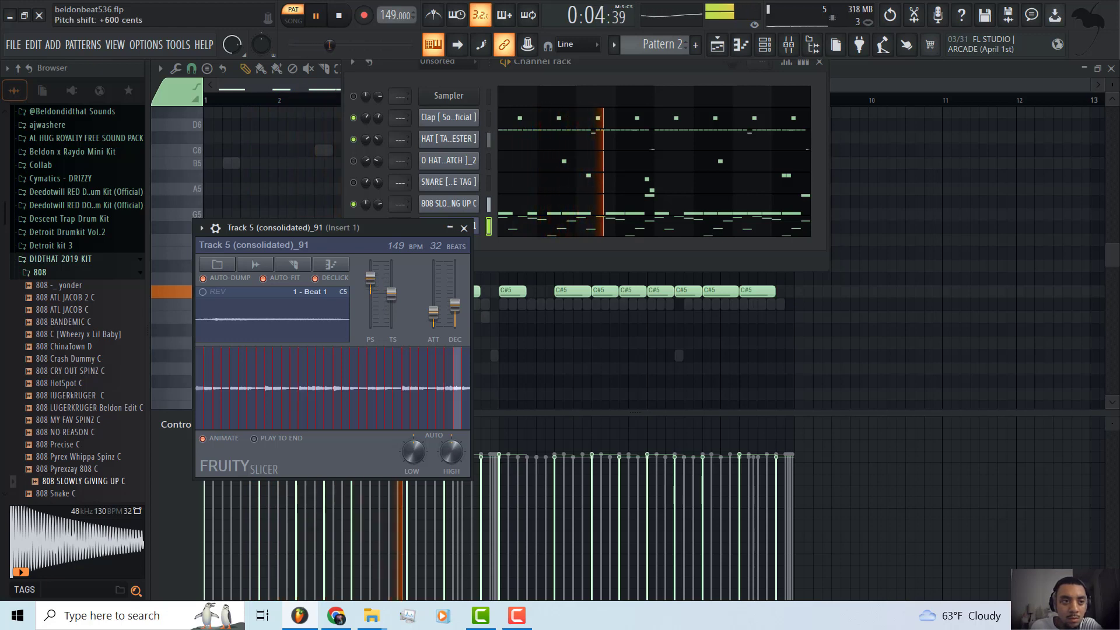
- Transpose the 808 notes up to E5, close the piano roll, and raise Fruity Slicer's pitch shift slightly
click(449, 203)
click(519, 221)
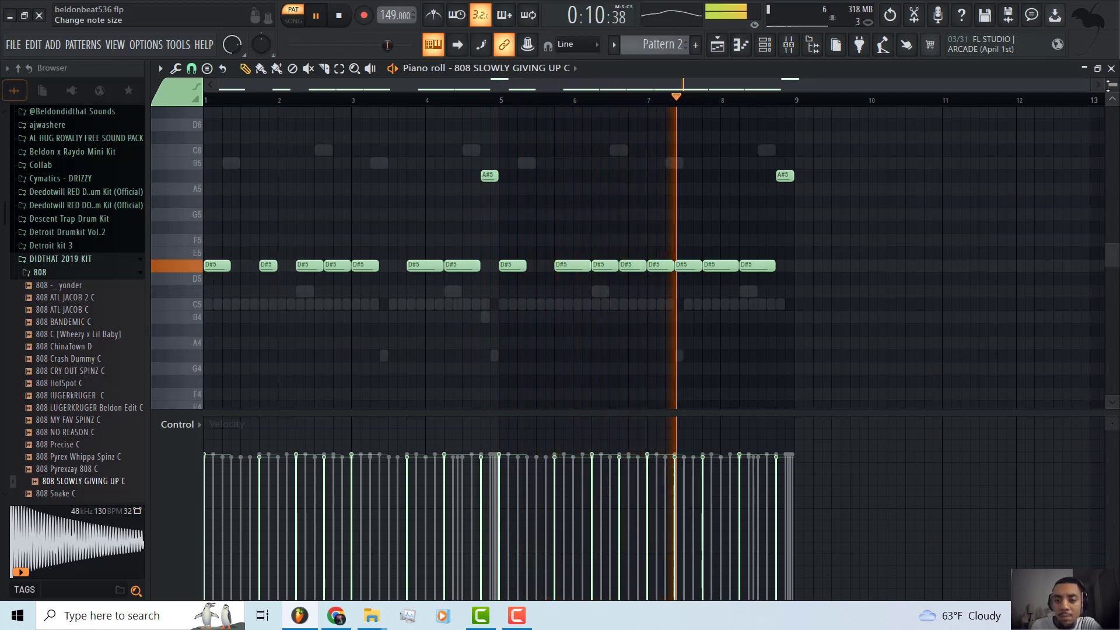
key(shift+Up)
click(1111, 68)
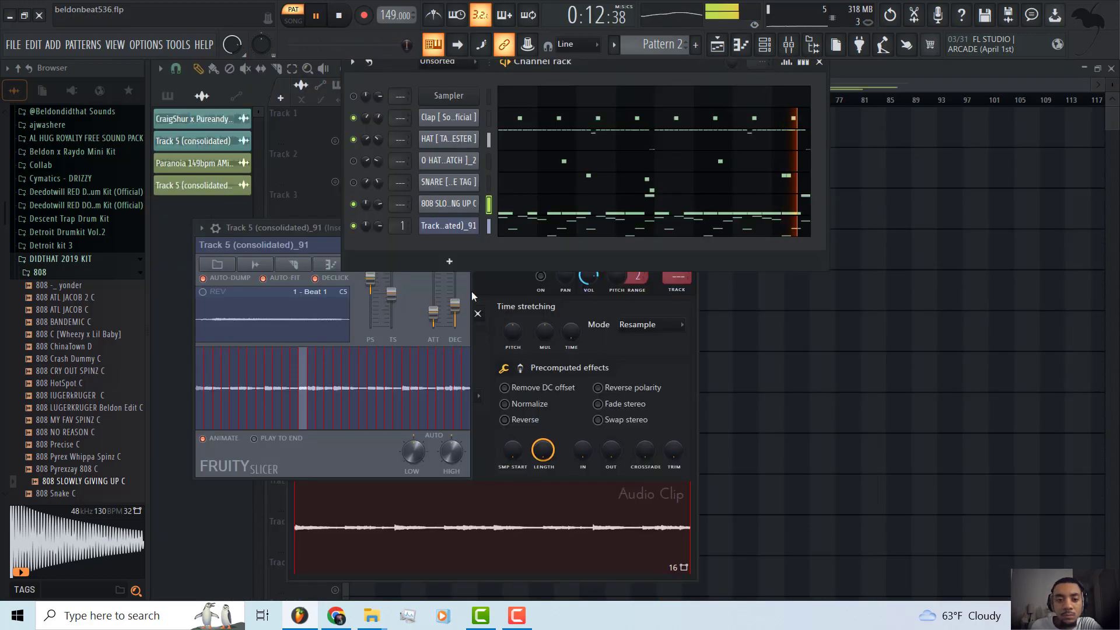
click(285, 246)
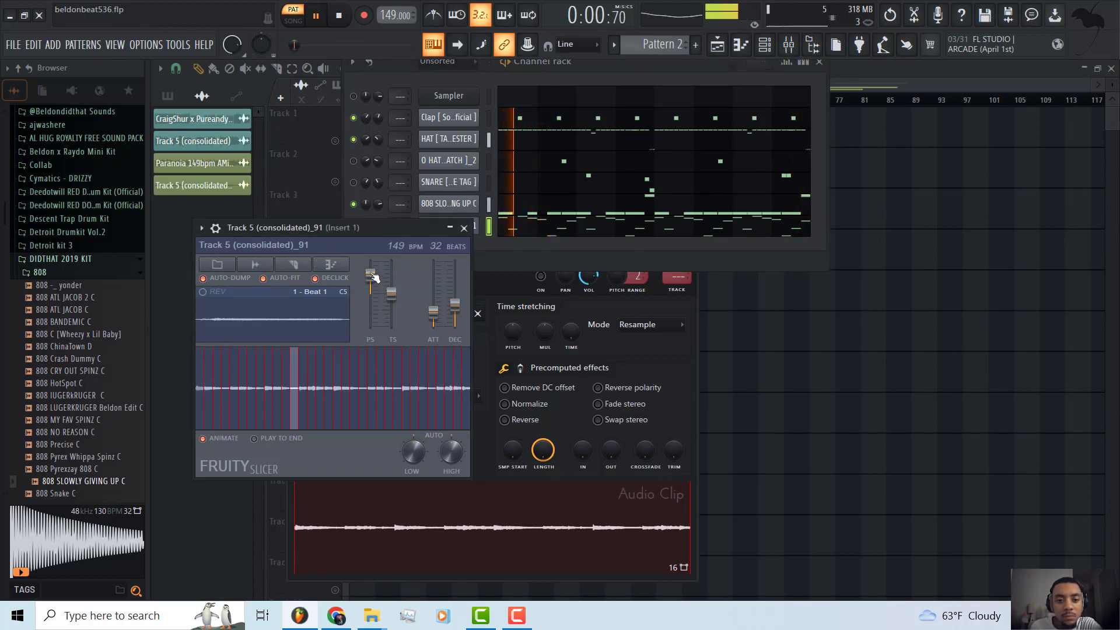
- Move the channel rack clear of the browser and replace the 808 channel's sample with 808 Crash Dummy C
click(541, 245)
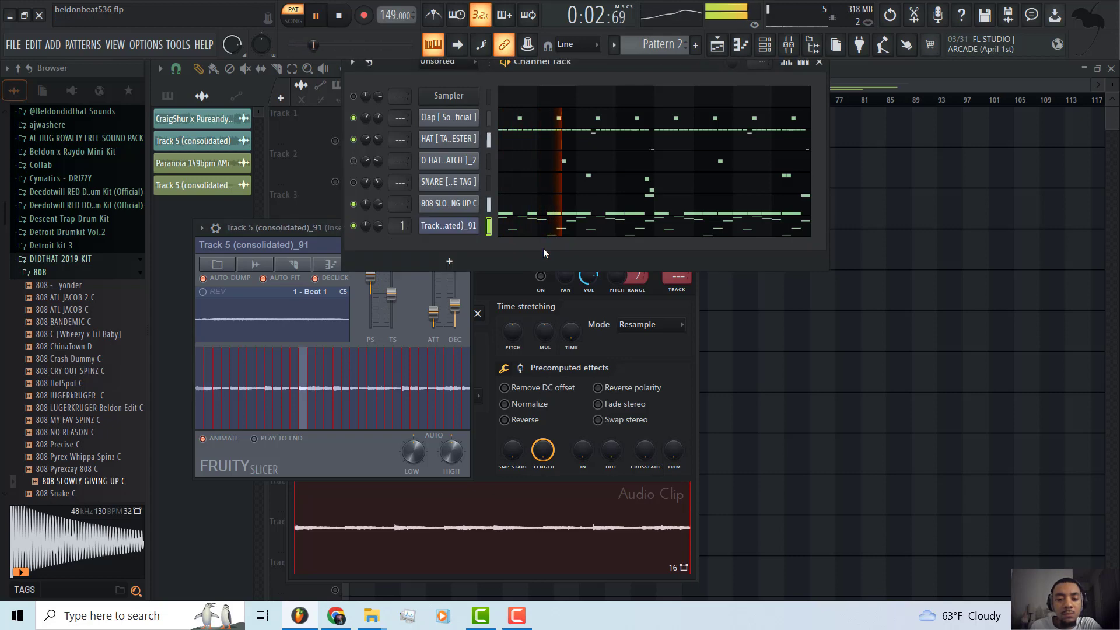
drag(631, 70, 571, 162)
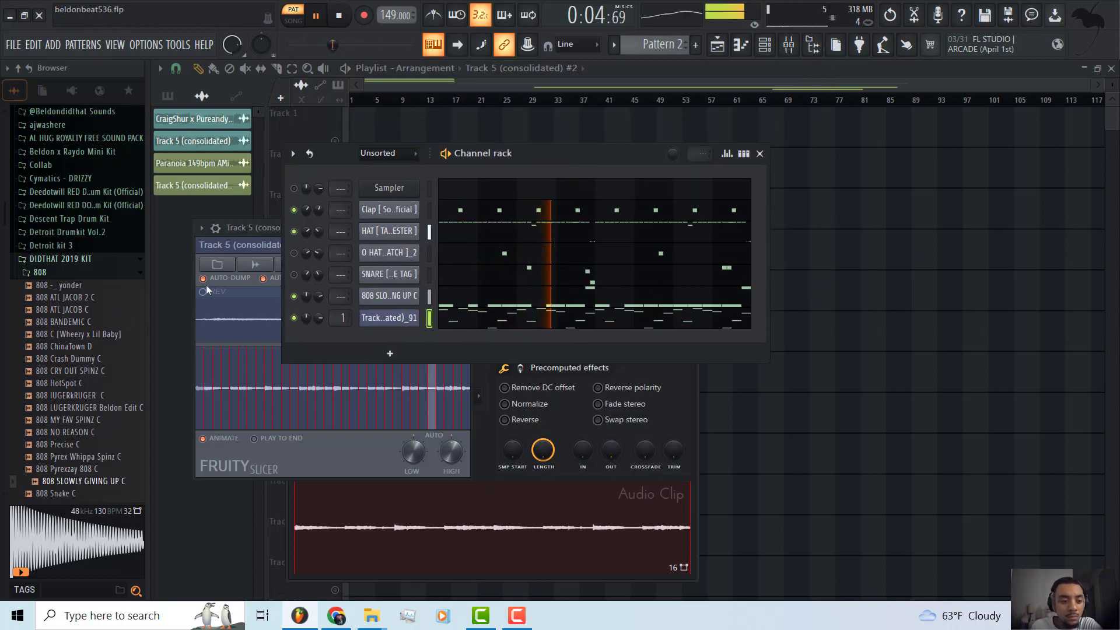
scroll(108, 289, down, 4)
scroll(74, 348, down, 4)
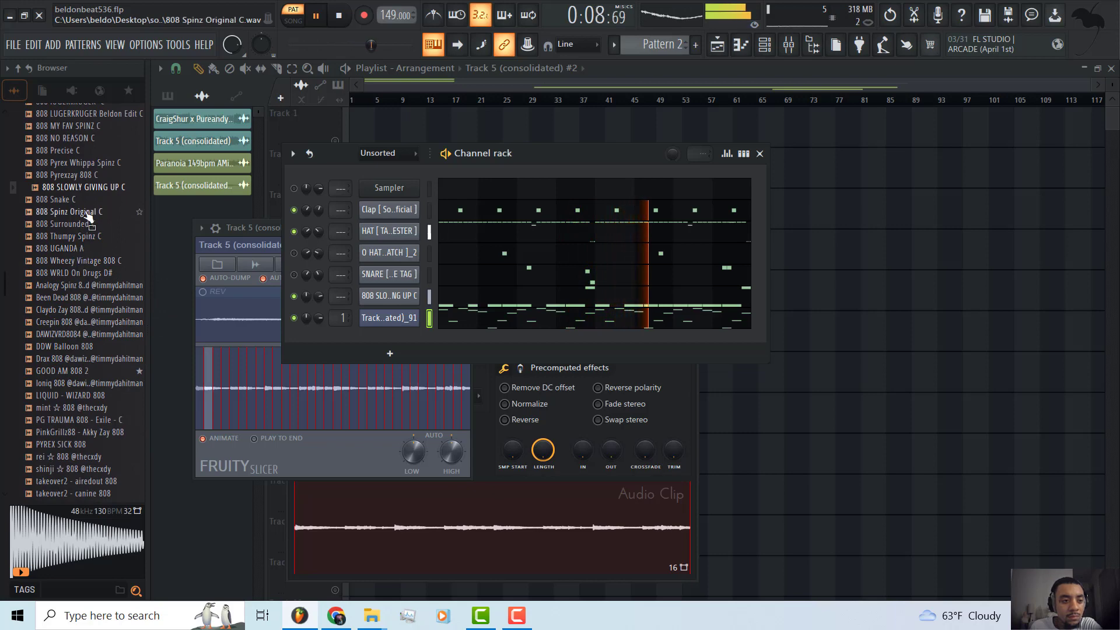
scroll(88, 215, up, 2)
drag(90, 139, 292, 232)
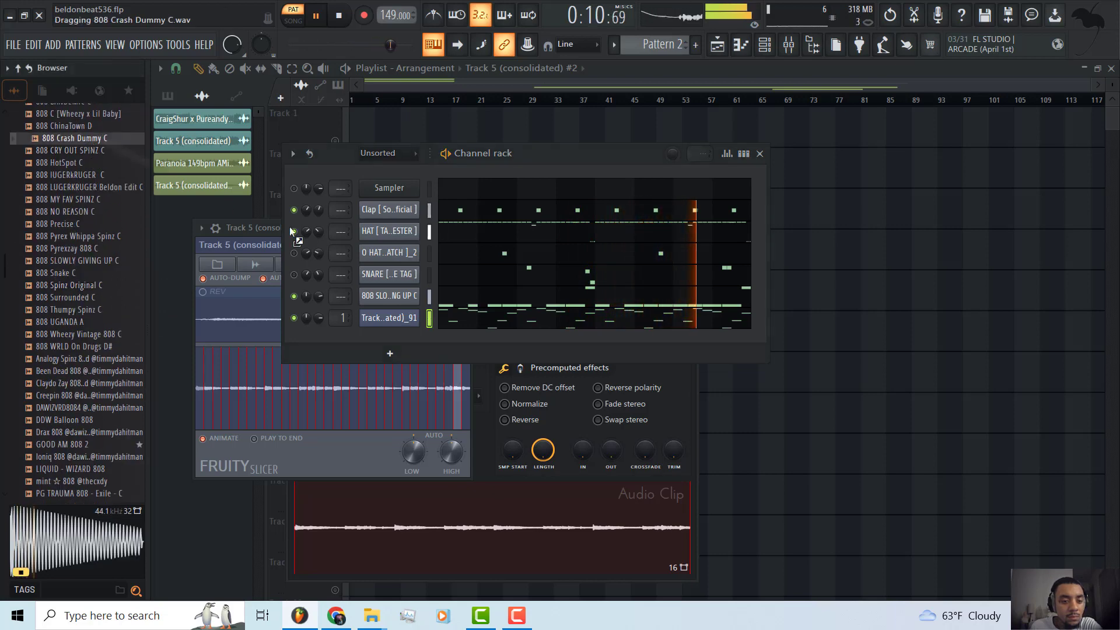
drag(376, 299, 381, 291)
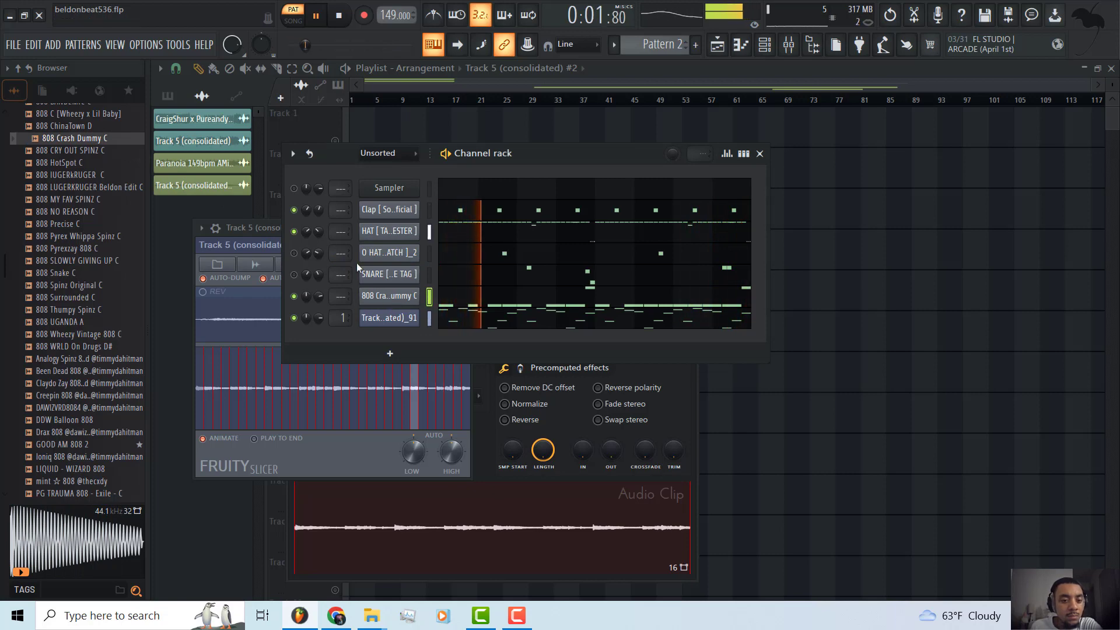
- Leave the 808 folder and open Main Snares in the Sn folder of DIDTHAT 2019 KIT
scroll(73, 257, up, 5)
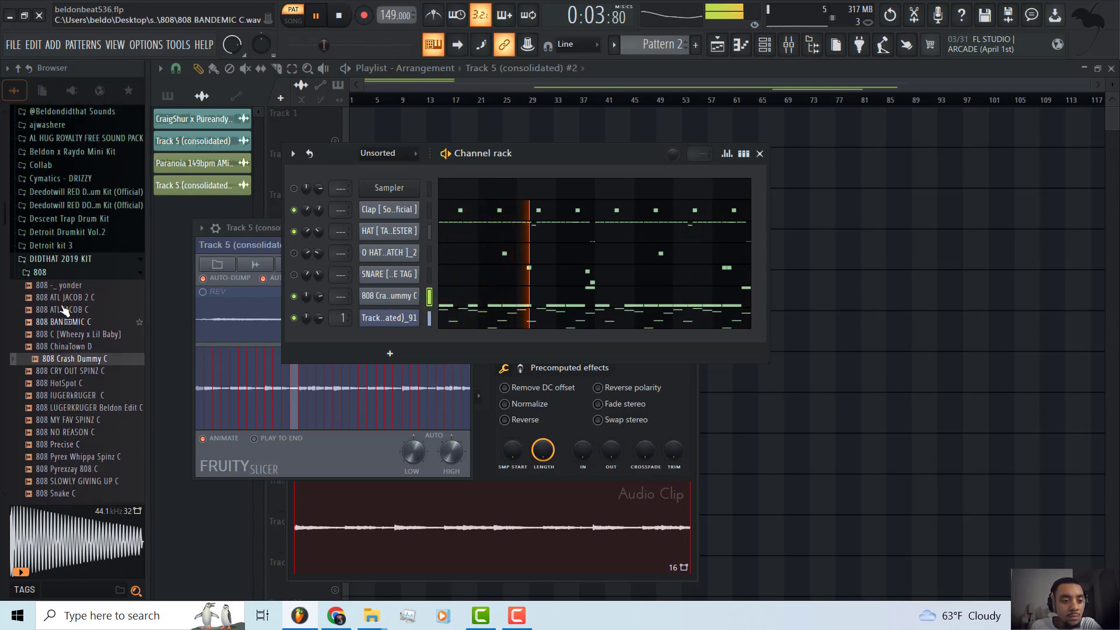
click(74, 272)
click(60, 258)
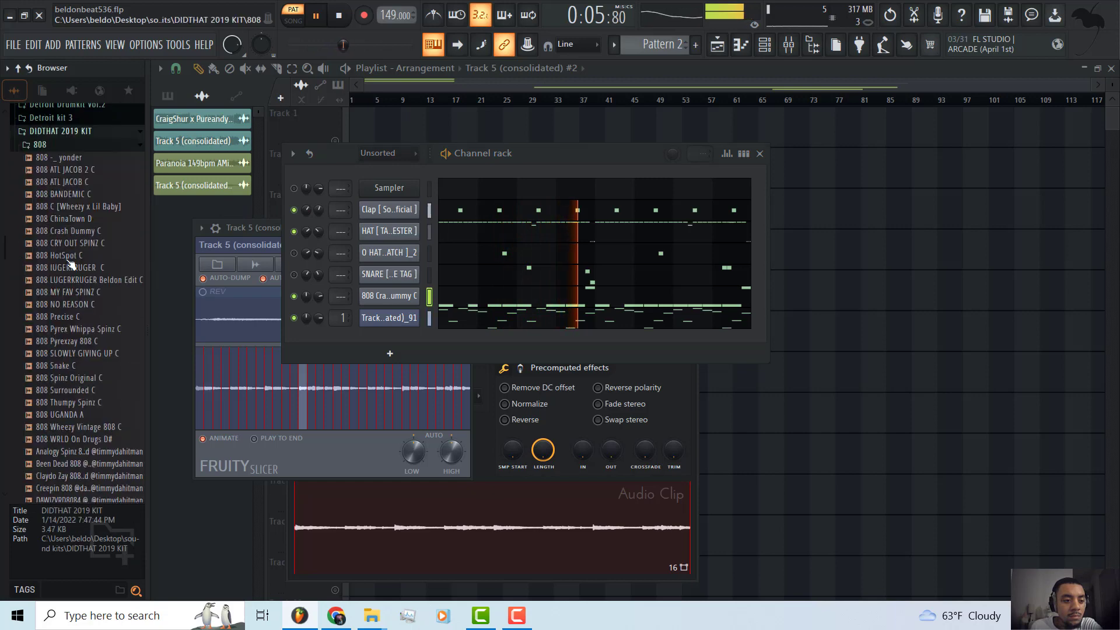
click(68, 174)
click(71, 127)
scroll(58, 233, down, 3)
click(42, 221)
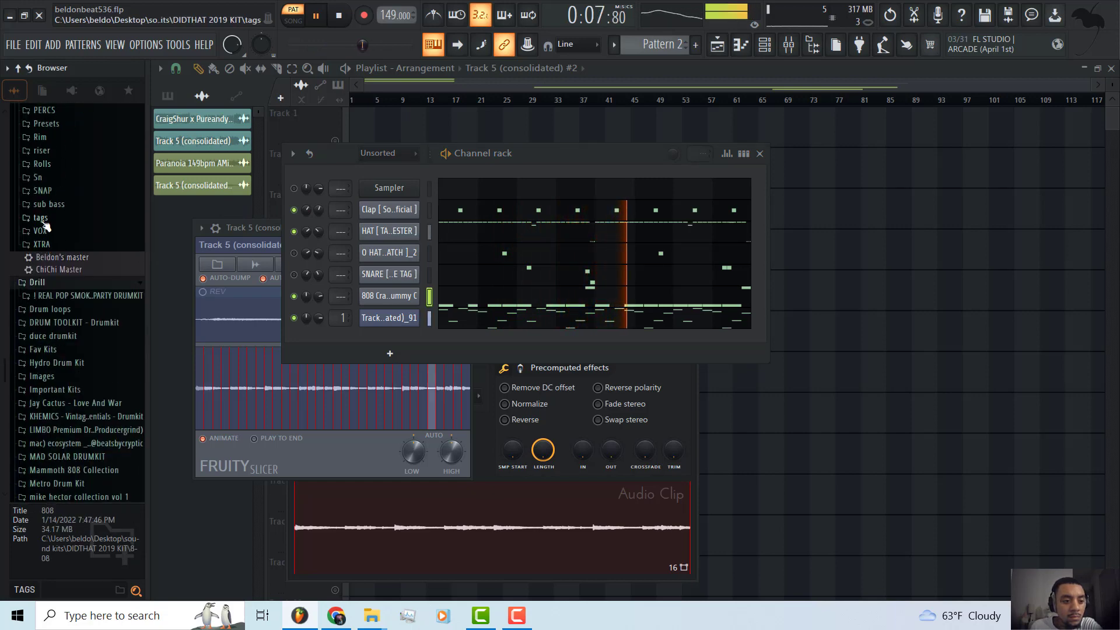
click(44, 178)
click(59, 205)
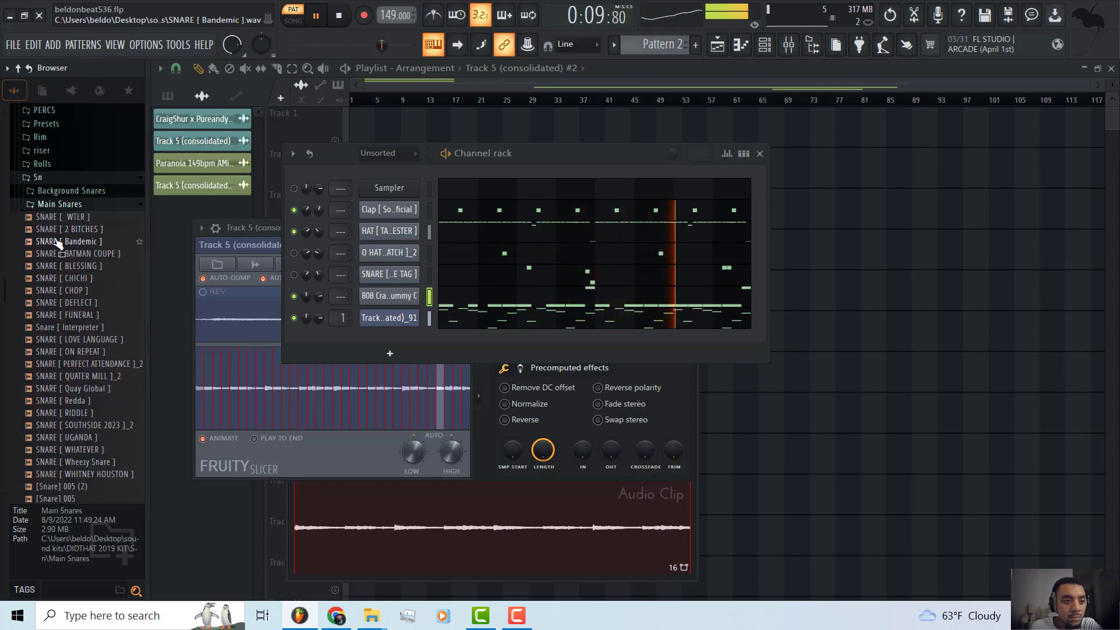
- Audition several main snares and replace the Clap channel's sample with SNARE [ Wheezy Snare ]
scroll(58, 244, down, 2)
click(55, 267)
click(71, 290)
click(73, 302)
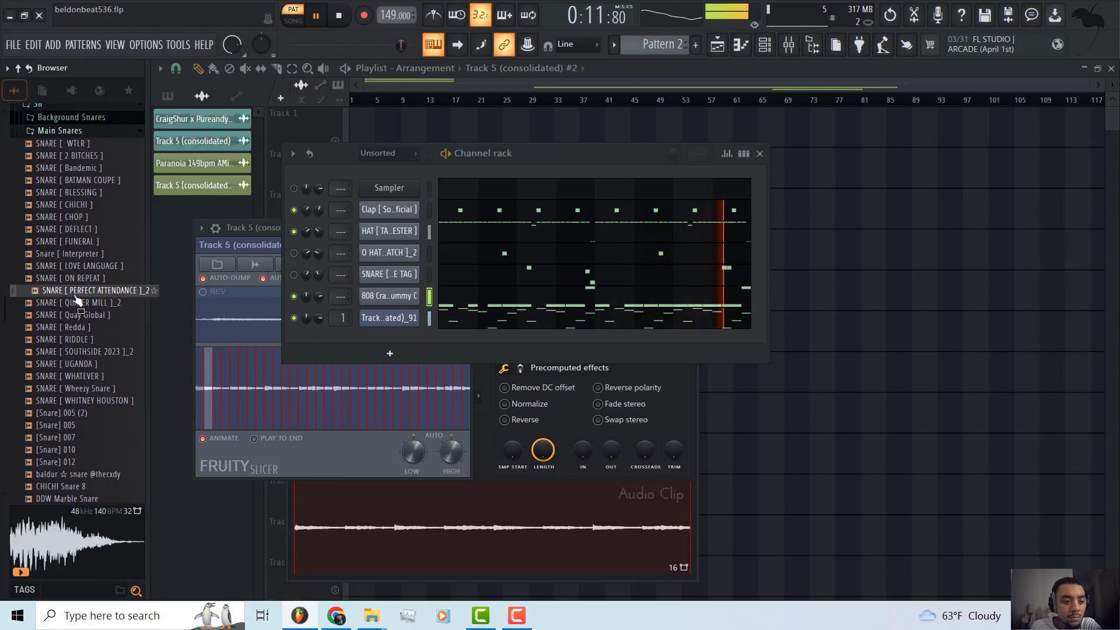
click(75, 314)
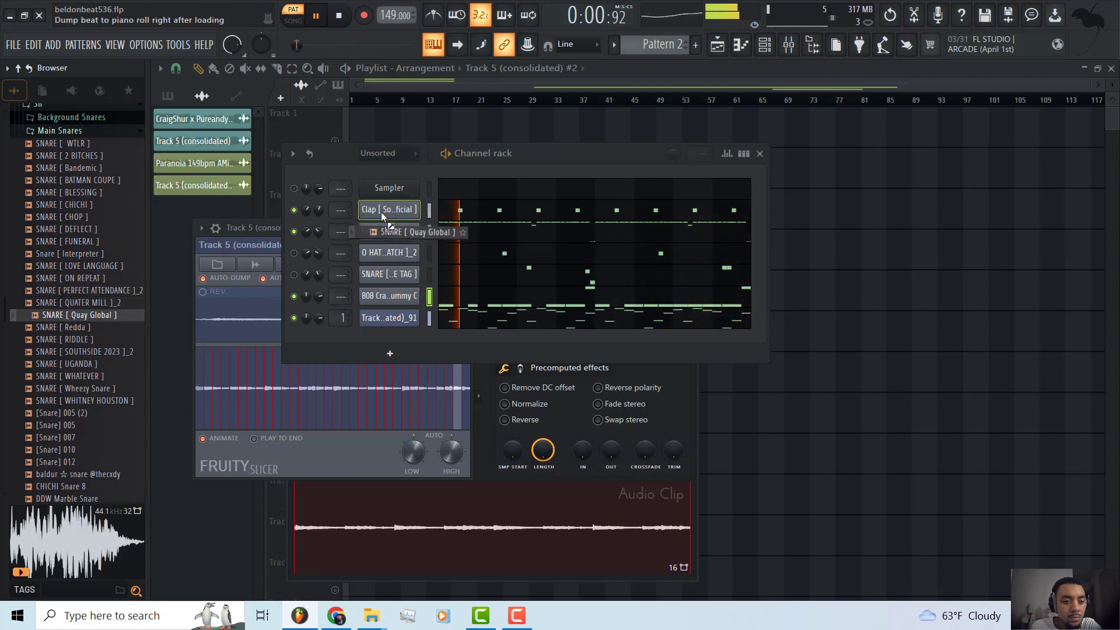
drag(381, 214, 182, 302)
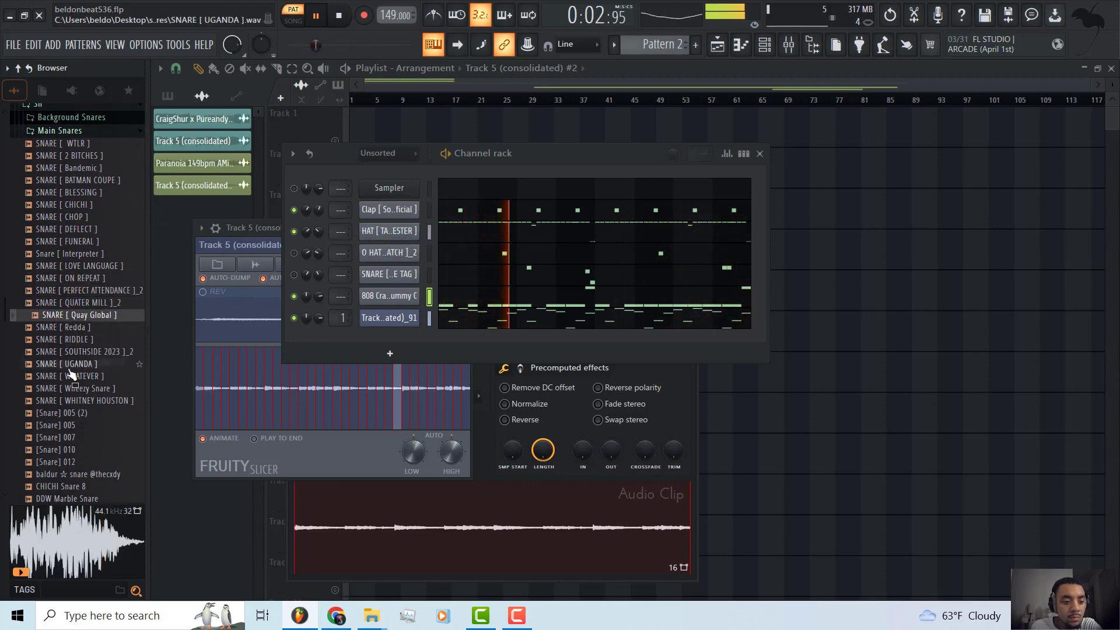
drag(89, 389, 386, 217)
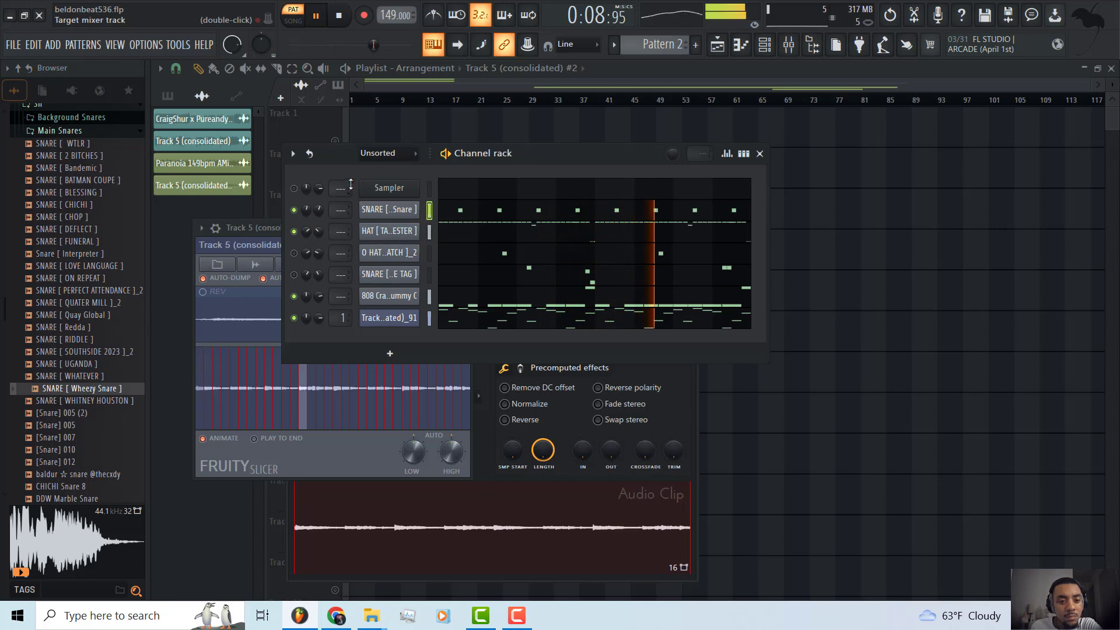
- Open the 808 Crash Dummy C piano roll and delete the second E5 note in bar 7
click(484, 298)
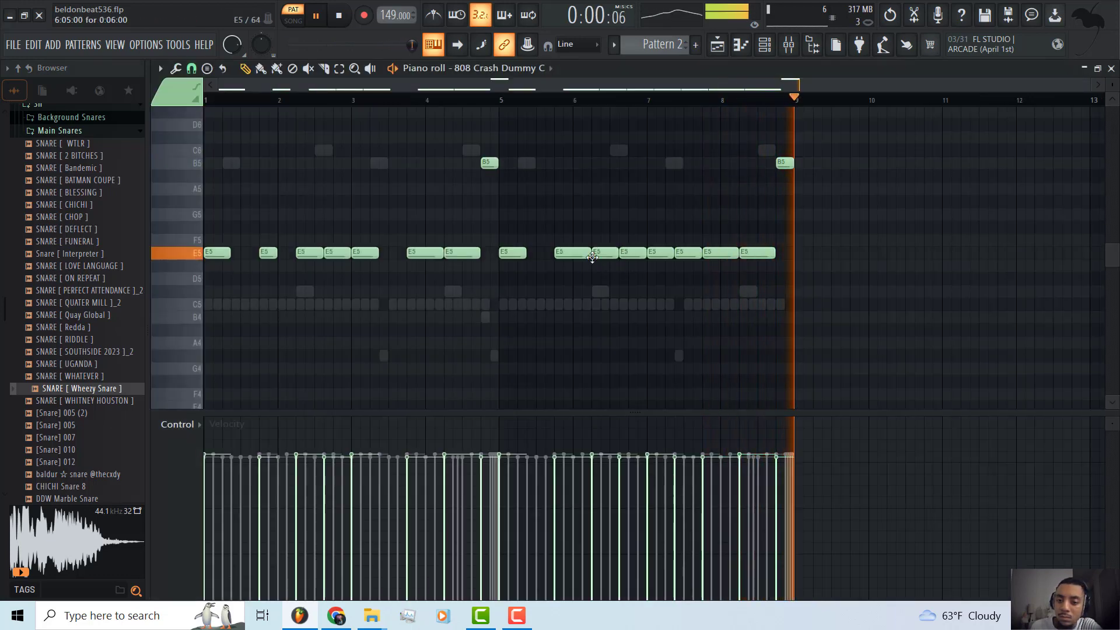
right_click(679, 254)
scroll(313, 300, up, 1)
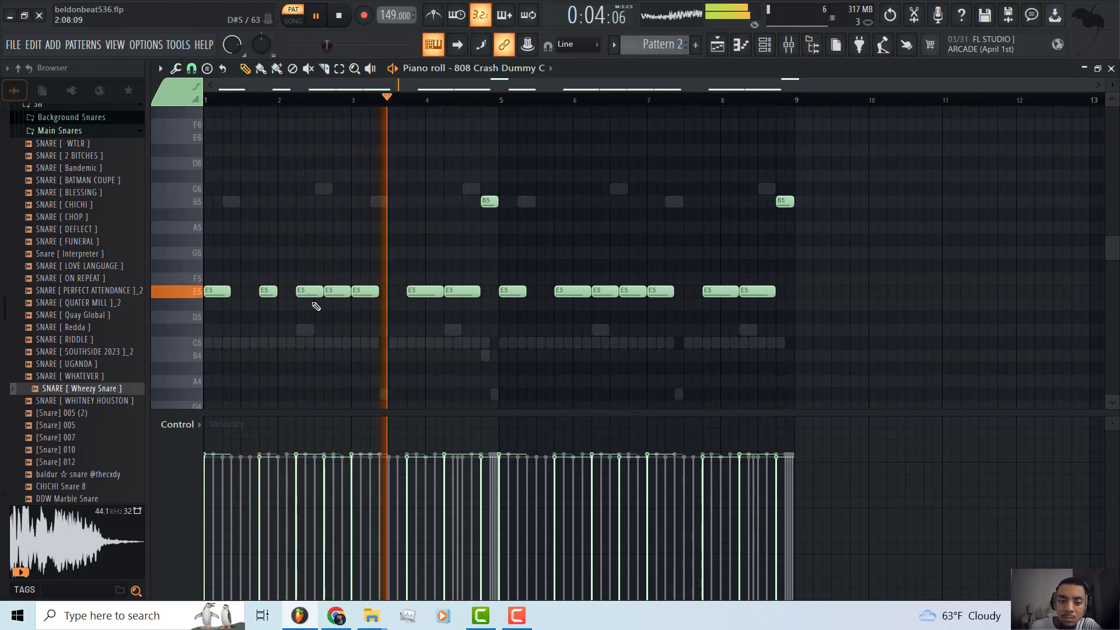
- Replace the B5 note at the end of bar 4 with a shorter B5 note placed slightly further along
scroll(393, 290, down, 2)
scroll(467, 285, up, 4)
right_click(488, 279)
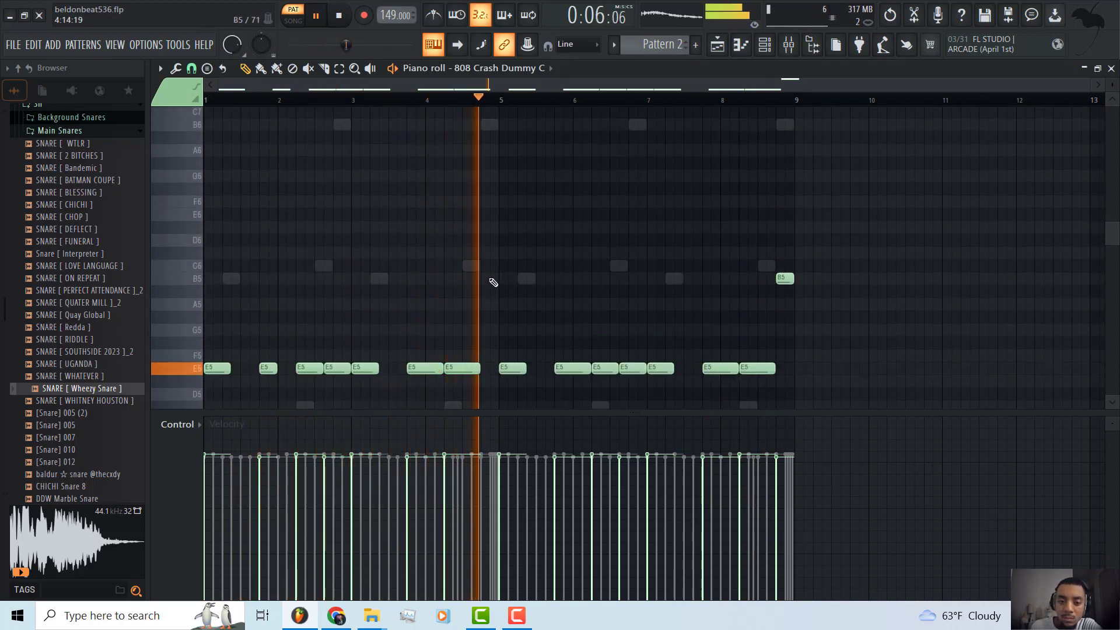
click(493, 279)
drag(502, 277, 495, 278)
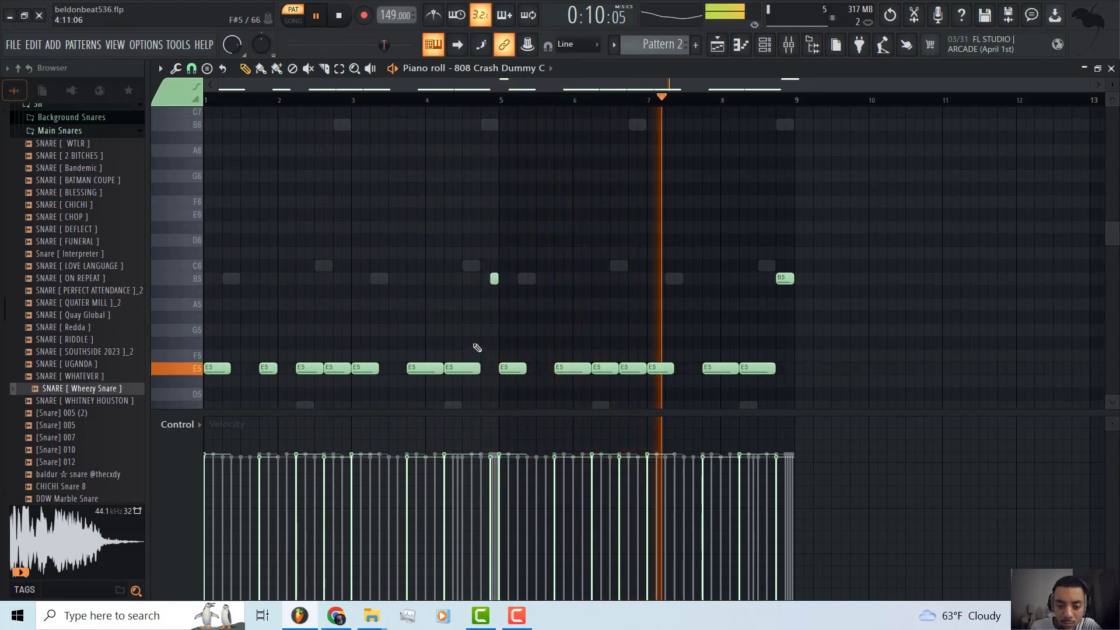
- Add a short A5 note before the B5 in bar 4 and replace that bar's long E5 note with a short G5
click(476, 305)
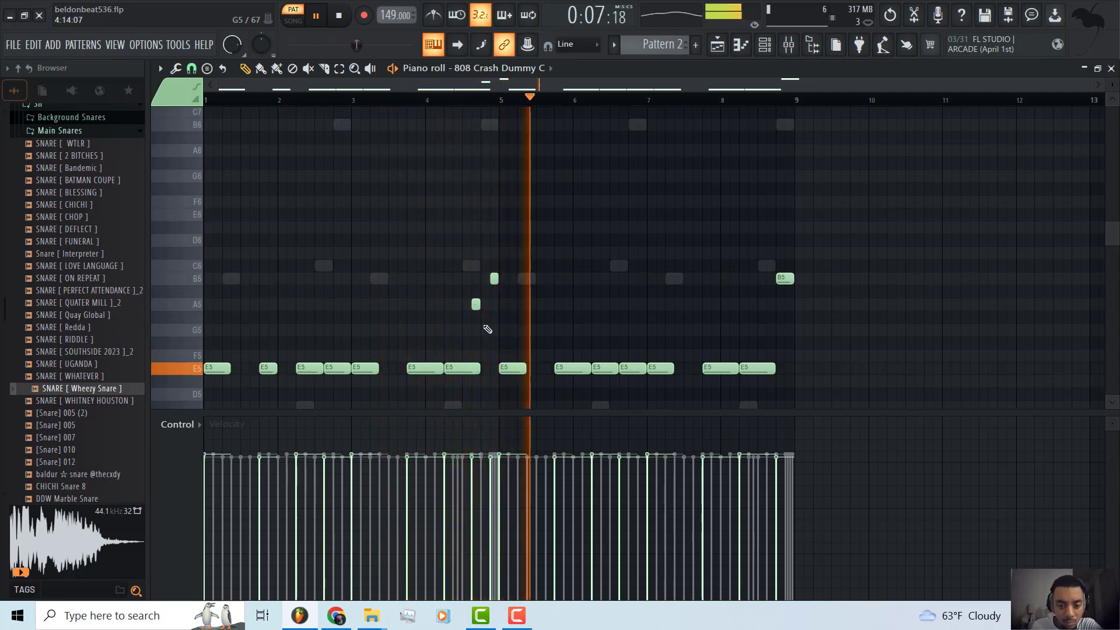
right_click(462, 368)
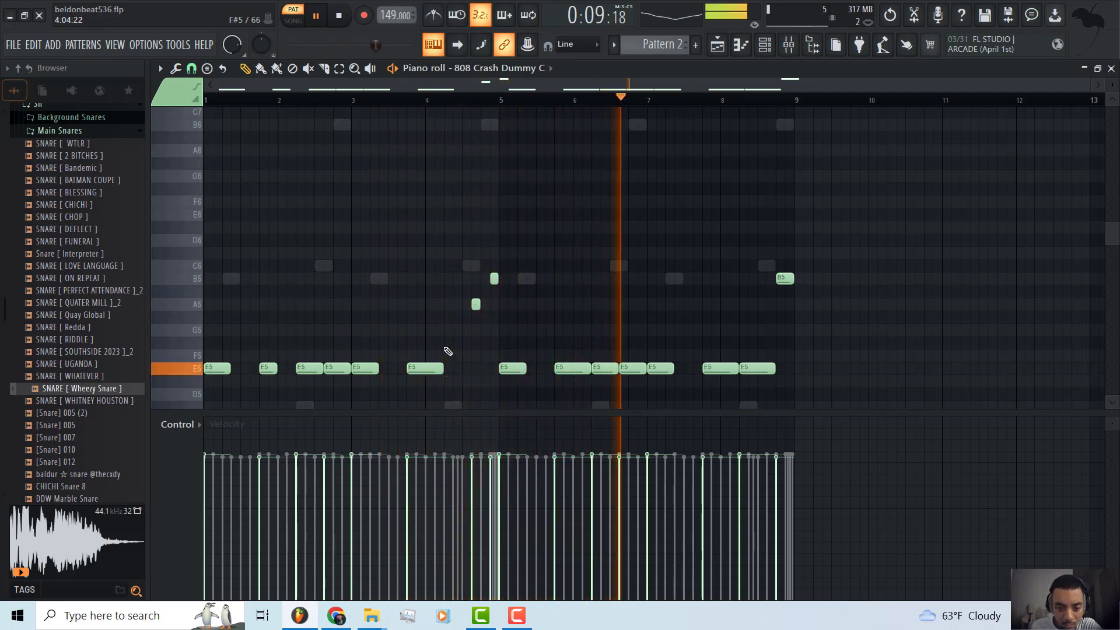
click(448, 330)
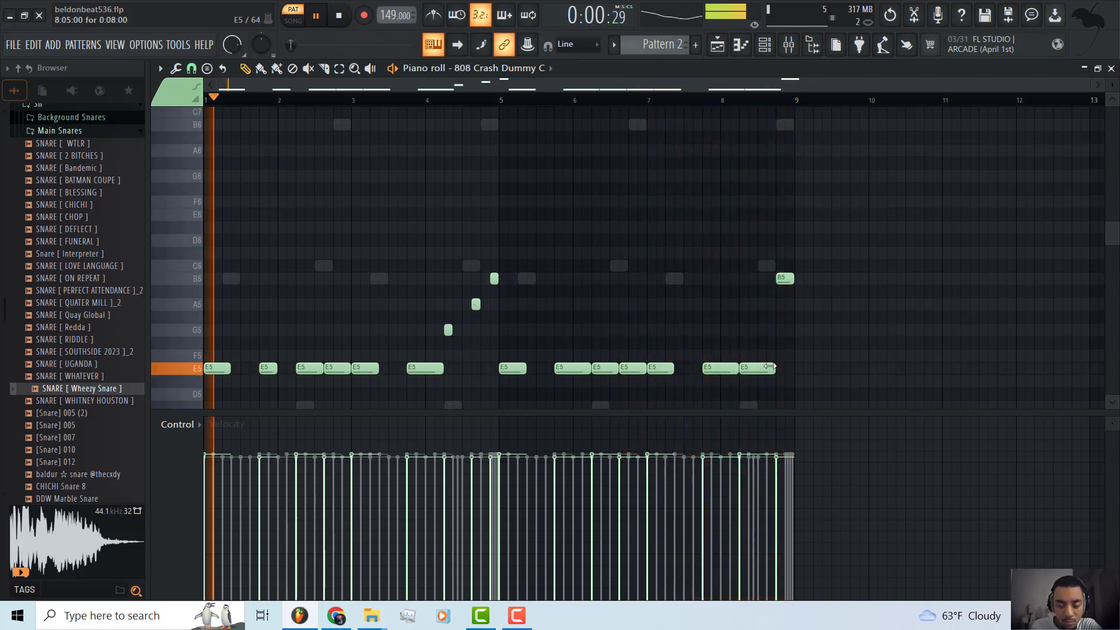
- Replace the last E5 note in bar 8 with a shorter E5 note
right_click(740, 367)
click(742, 368)
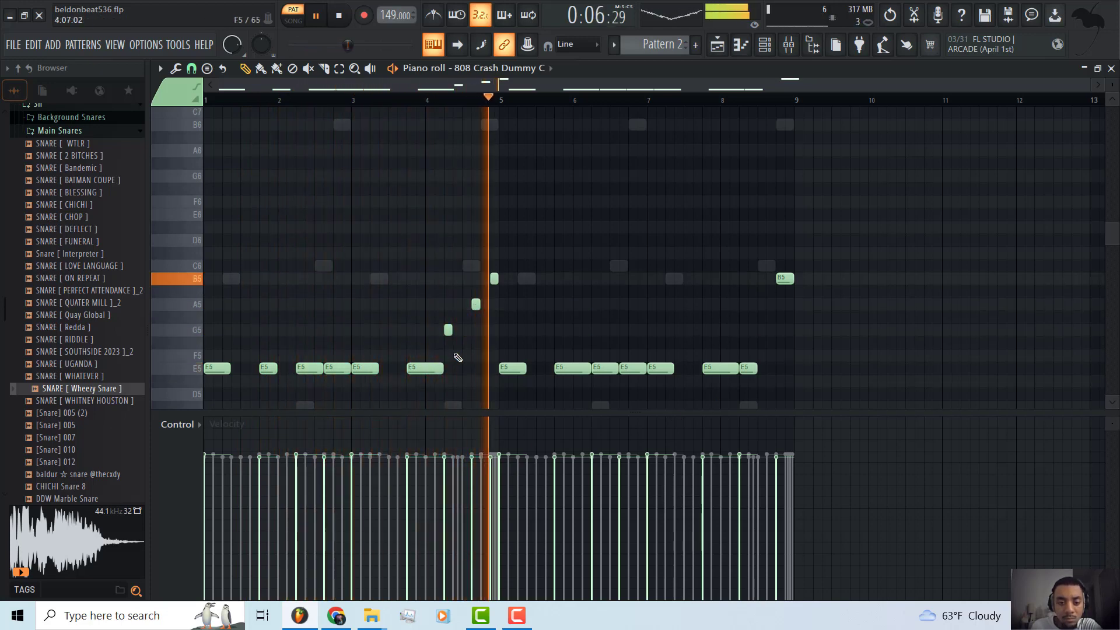
- Replace the short A5 note in bar 4 of the 808 pattern with a short G5 note
right_click(476, 304)
click(476, 329)
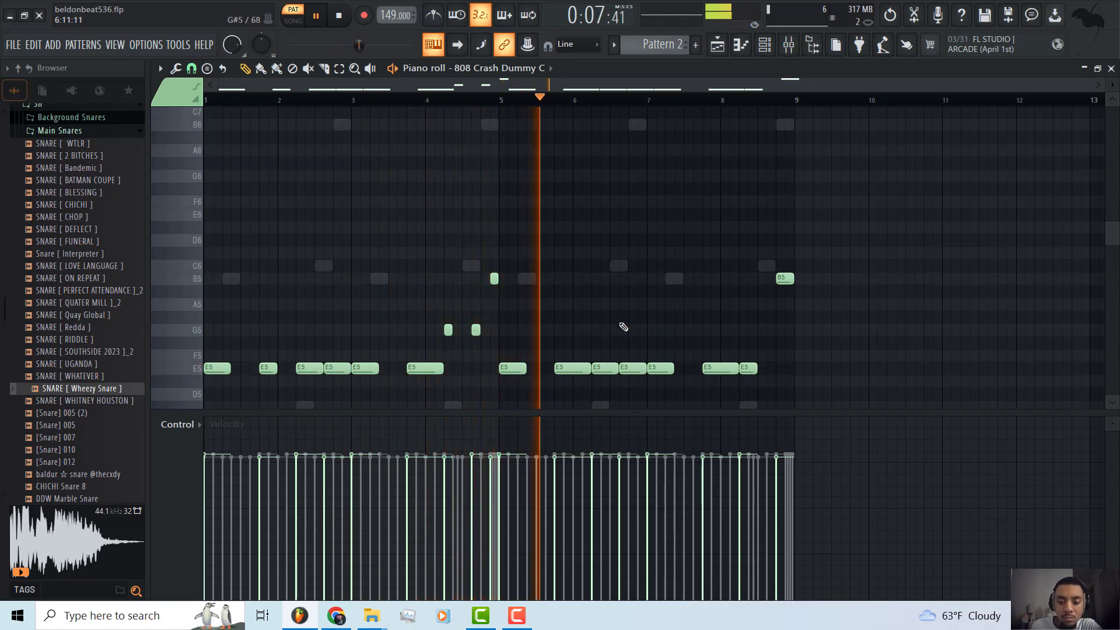
- In the Wheezy Snare piano roll, replace bar 8's C5 hit with two C5 hits, one slightly earlier and one slightly later
click(765, 44)
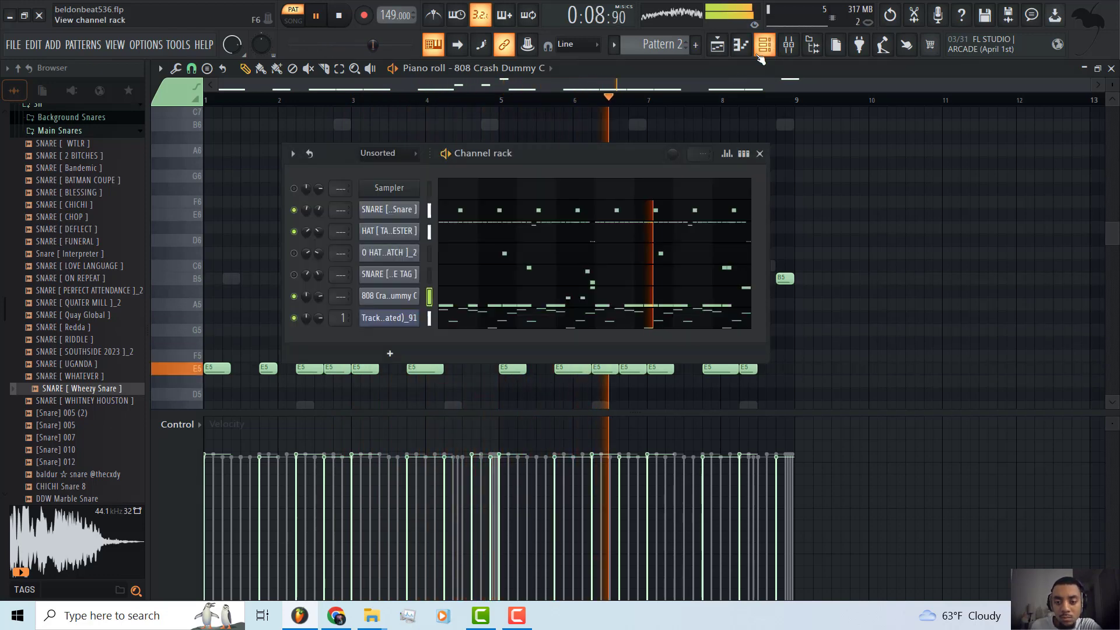
click(527, 218)
scroll(729, 274, down, 4)
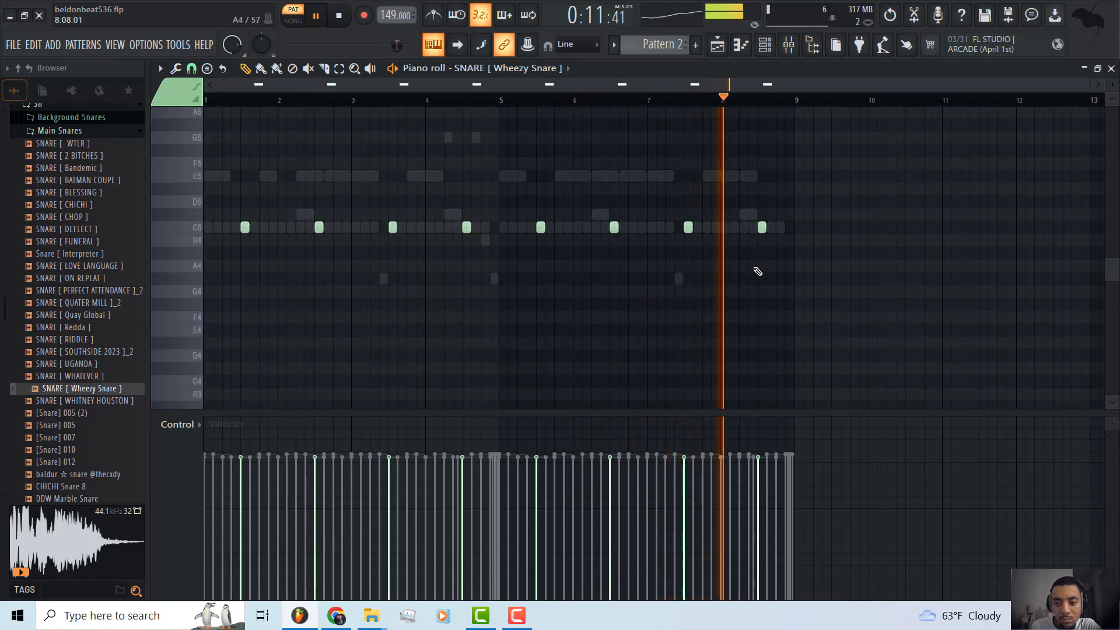
click(779, 227)
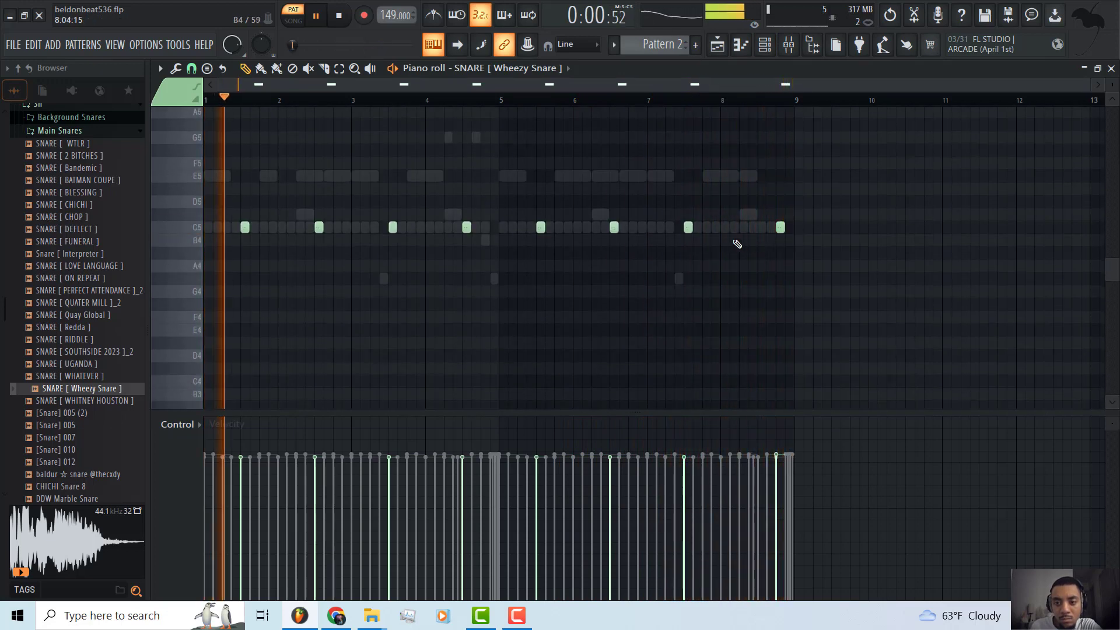
click(744, 228)
drag(745, 228, 740, 228)
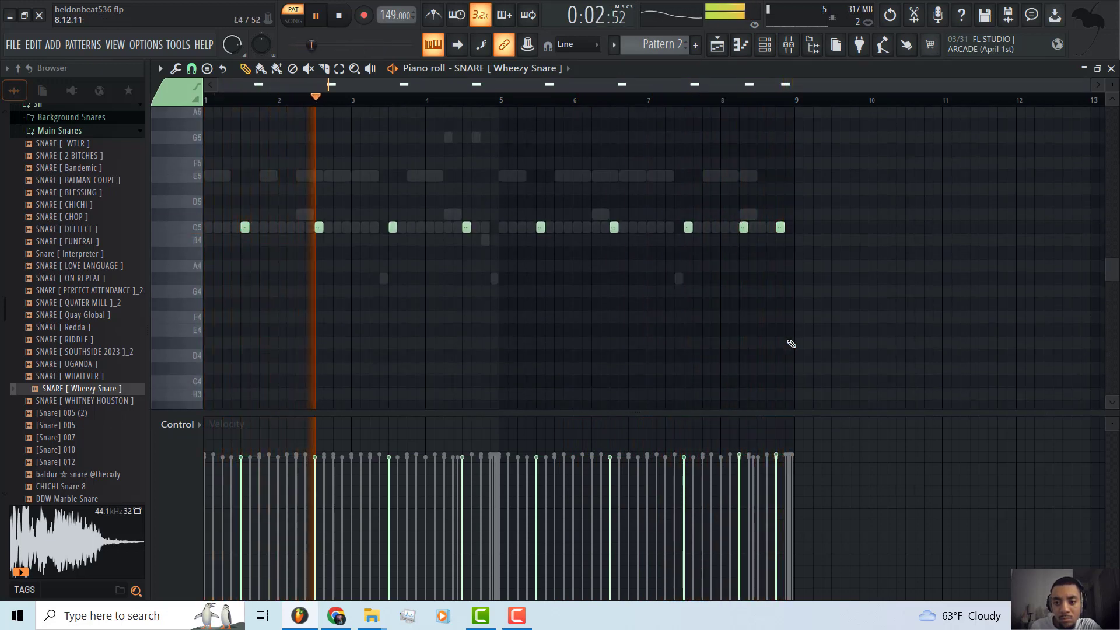
- Preview 808 samples in the DIDTHAT 2019 KIT and swap the 808 Crash Dummy C channel's sample for 808 IUGERkRUGER C
click(1112, 69)
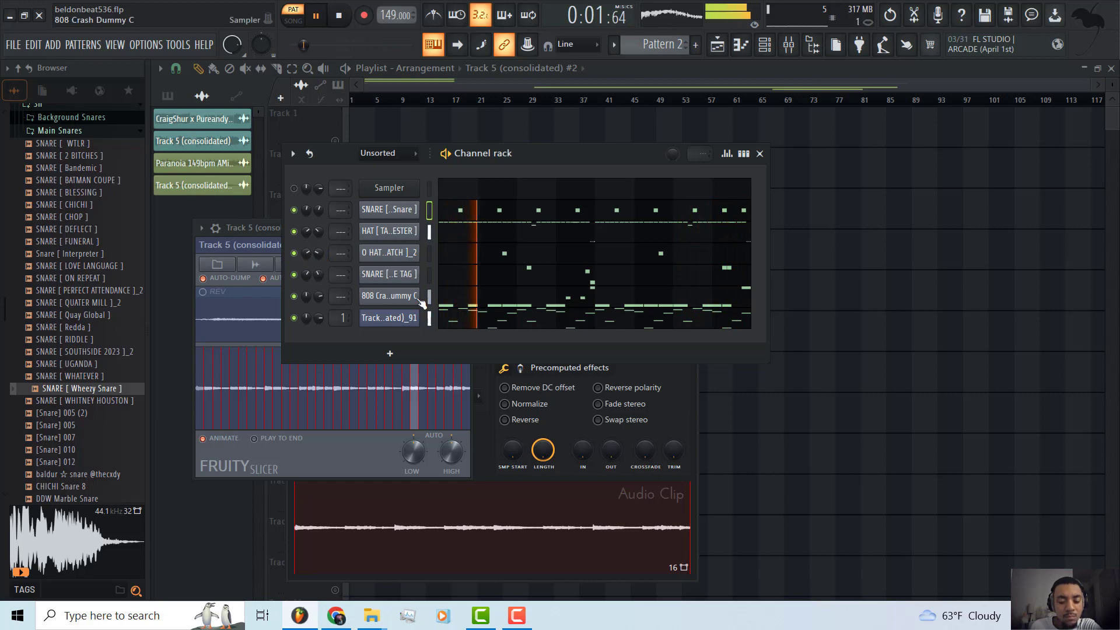
scroll(89, 214, up, 10)
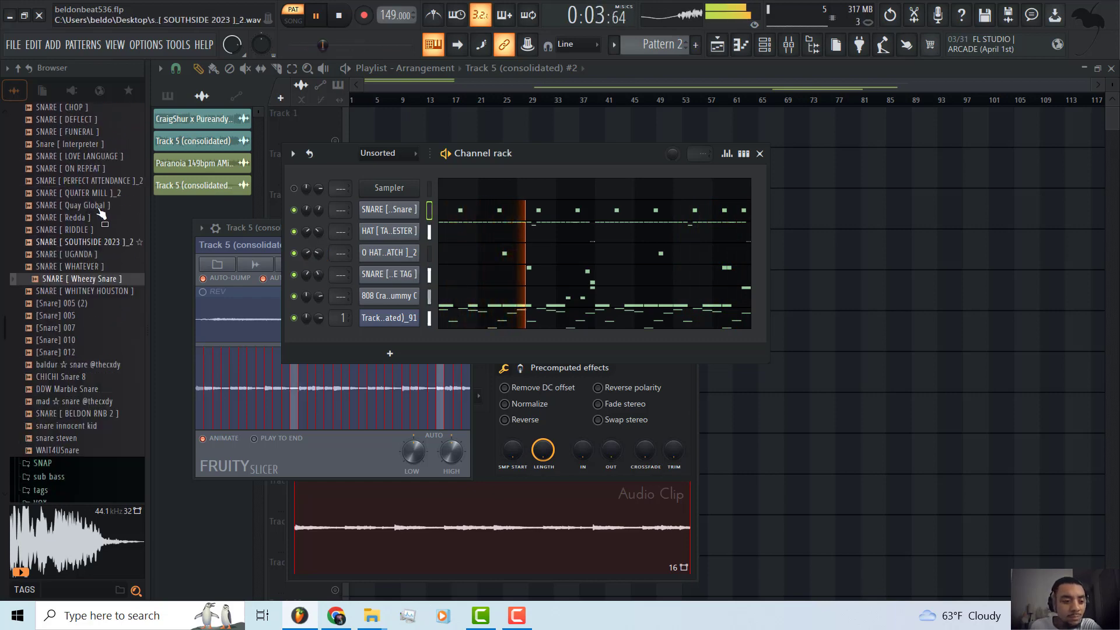
scroll(55, 271, down, 1)
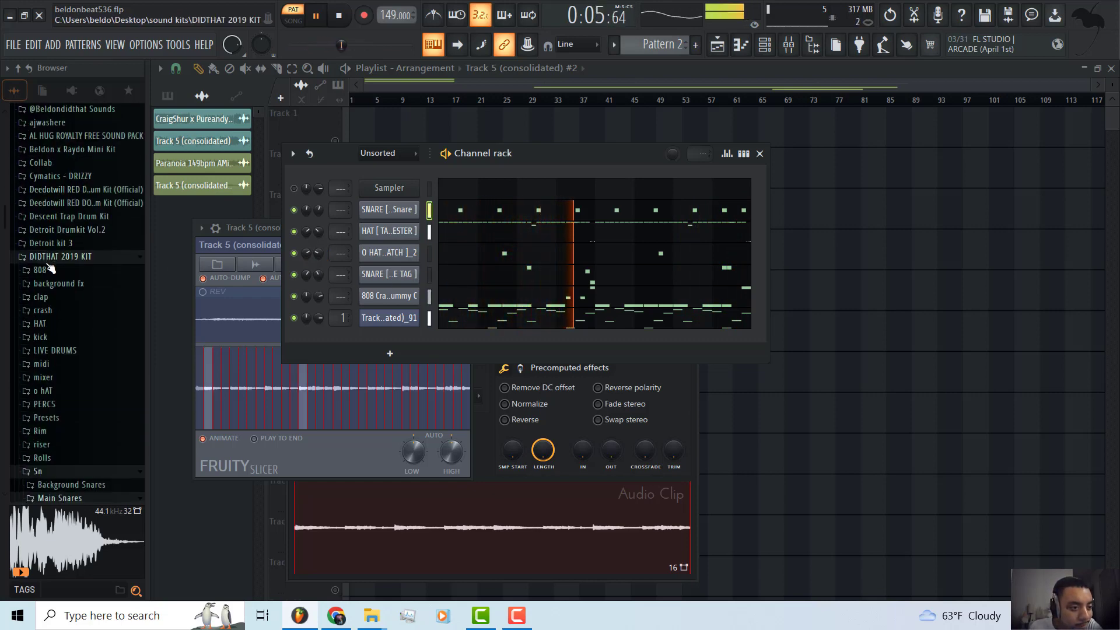
click(47, 270)
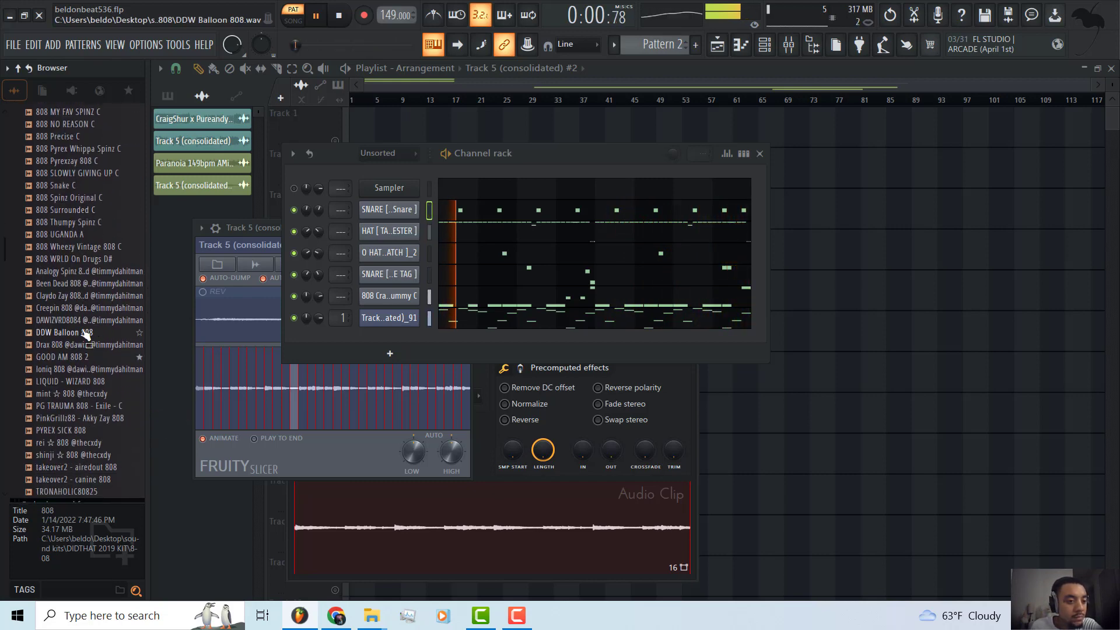
click(118, 233)
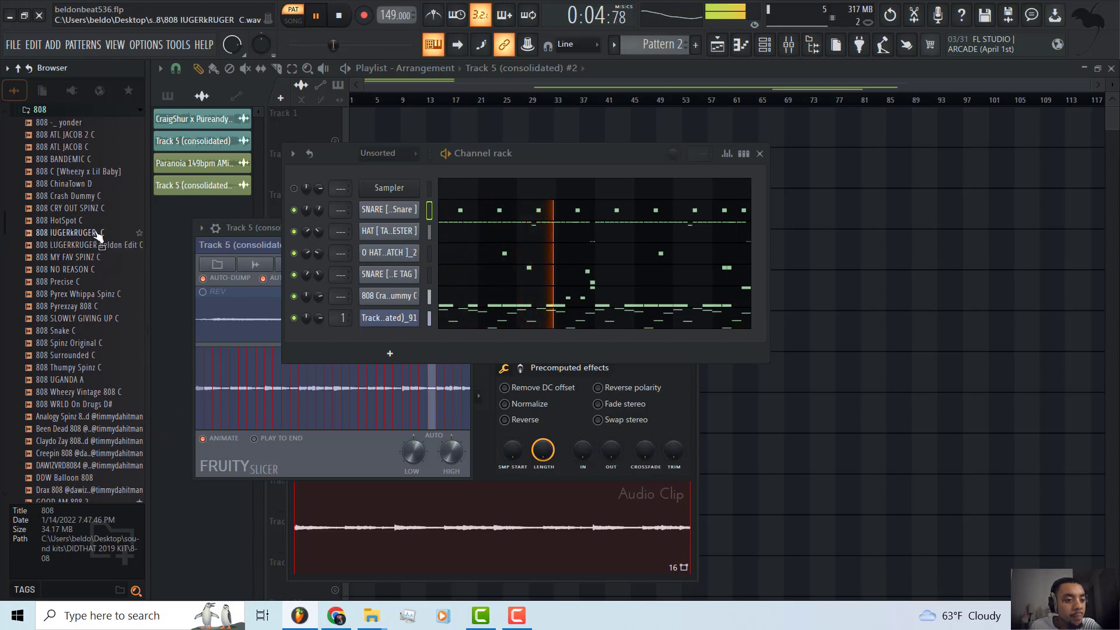
drag(96, 234, 108, 232)
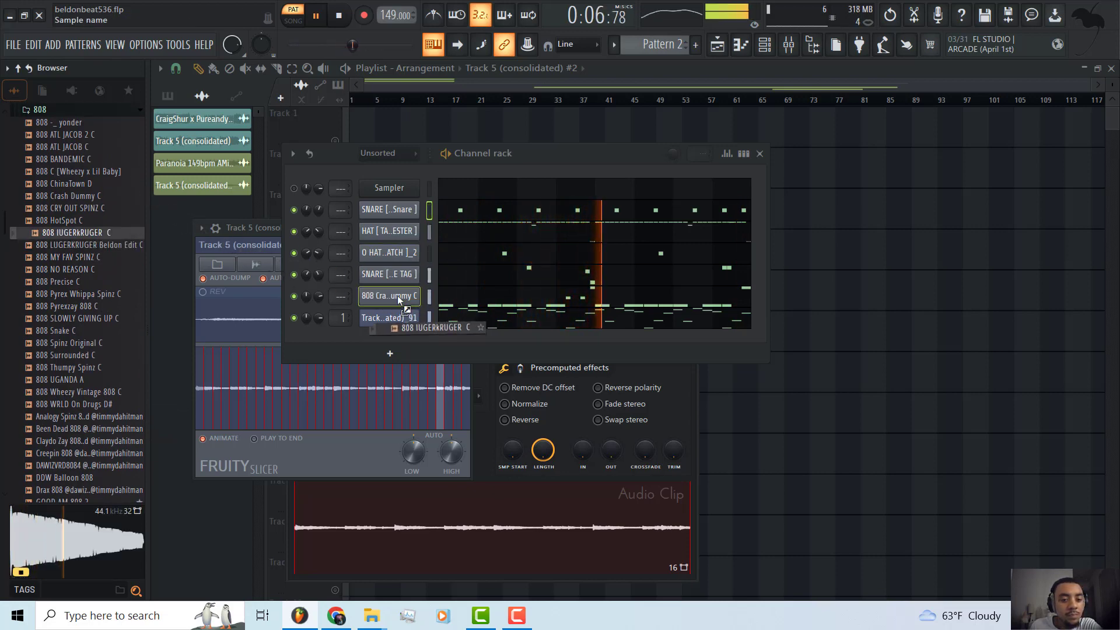
drag(398, 295, 397, 295)
- In the 808's piano roll, replace the second E5 note in bar 2 with a short E5 just before bar 3
click(457, 304)
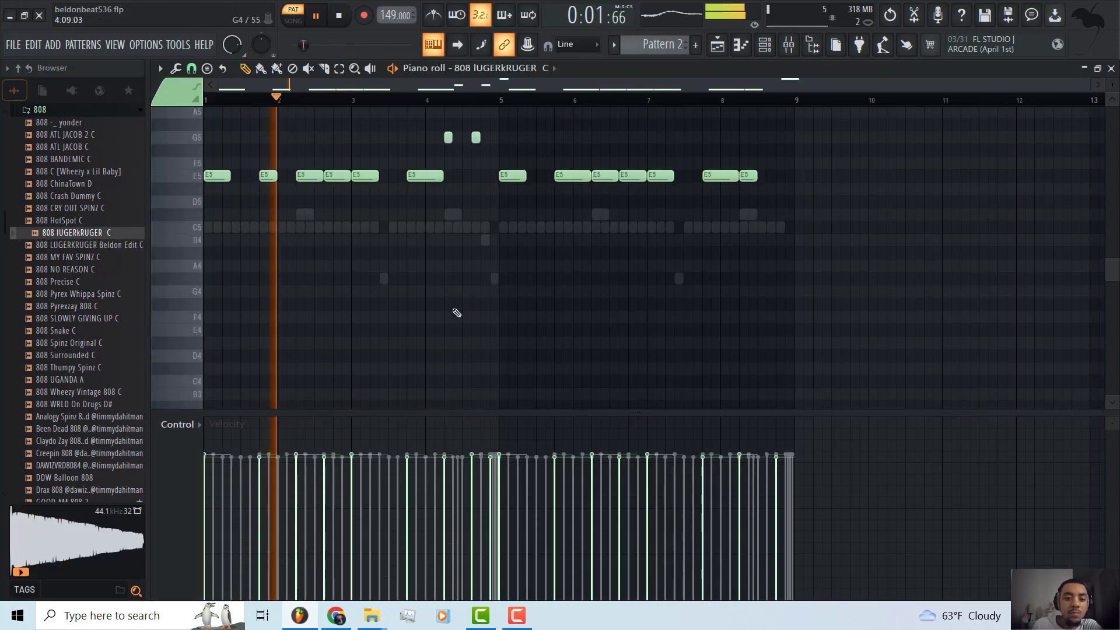
scroll(350, 245, up, 3)
right_click(335, 254)
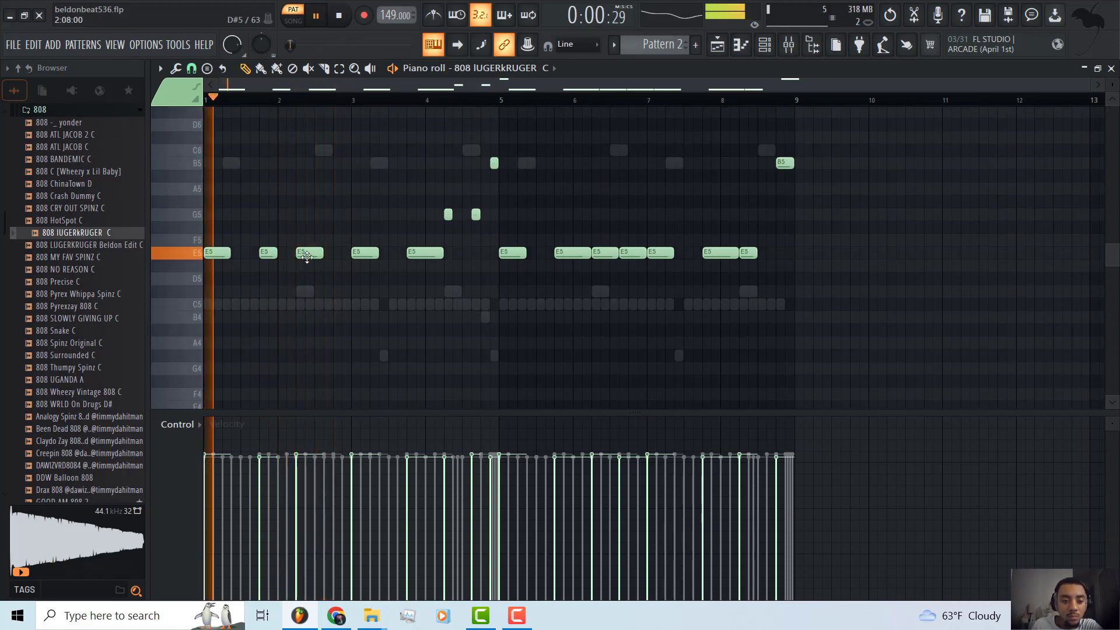
double_click(343, 253)
key(Escape)
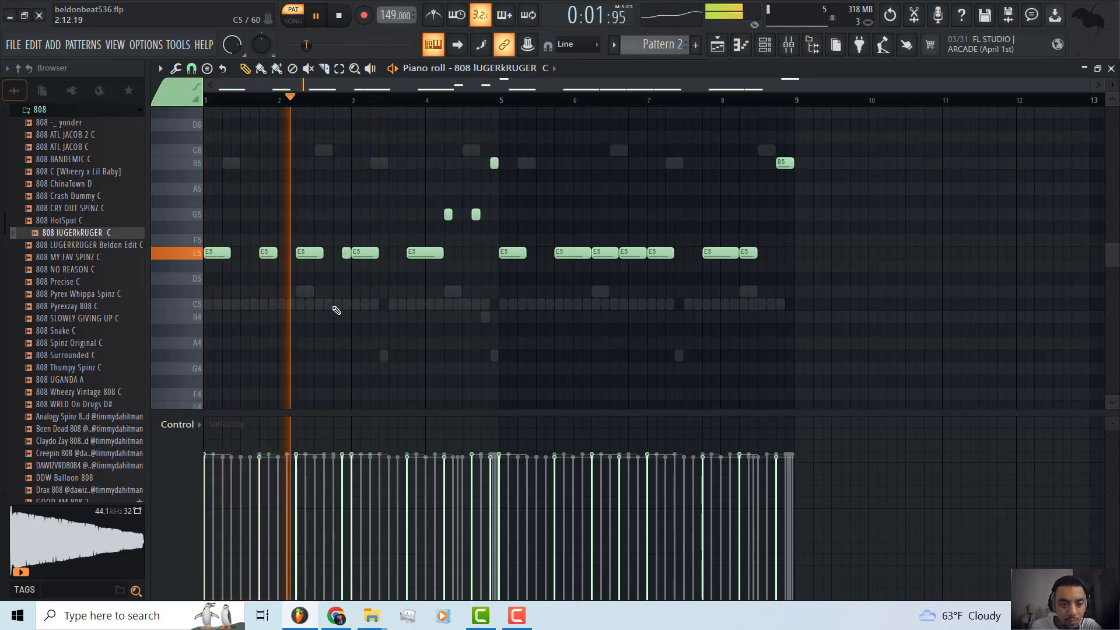
- Delete the B5 note at the end of bar 4 and all the 808 notes in bars 5 to 8
scroll(397, 251, up, 3)
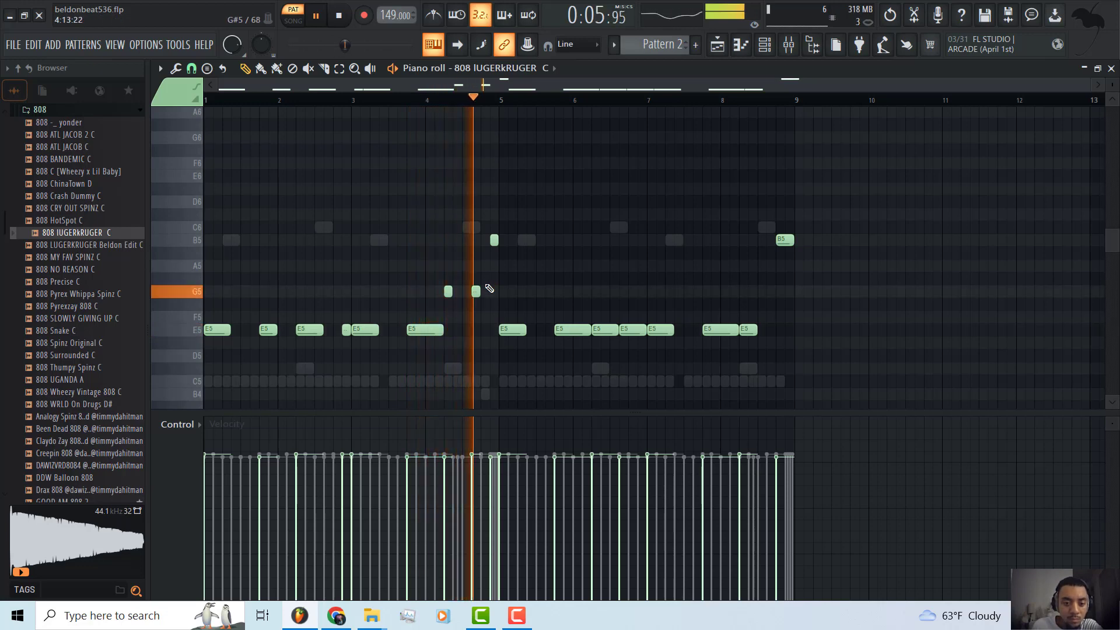
right_click(495, 240)
right_click(513, 329)
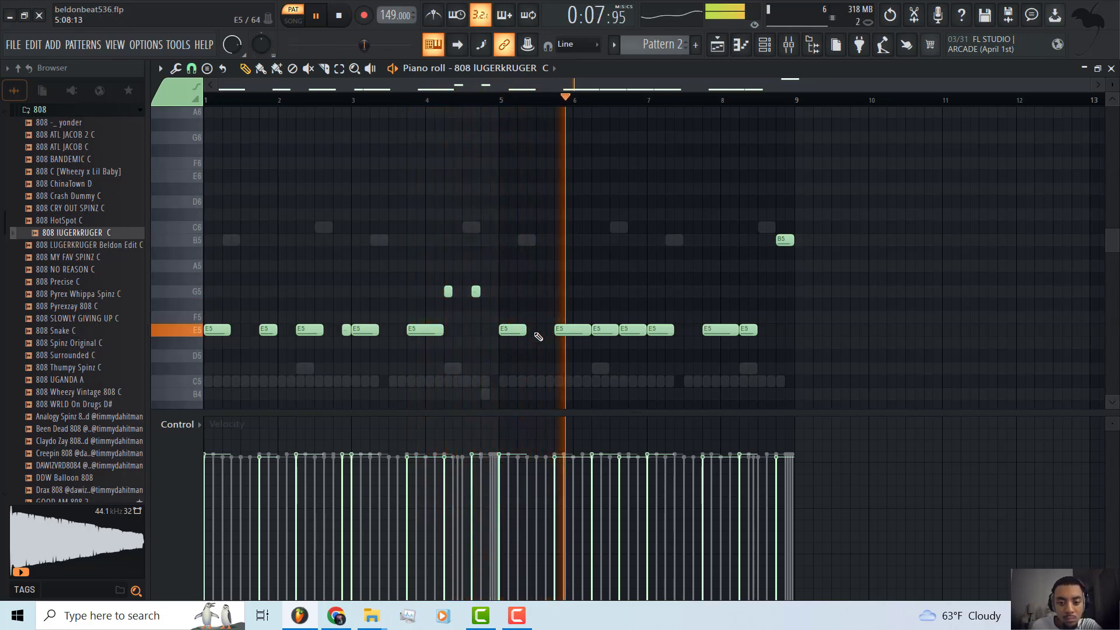
right_click(721, 330)
right_click(748, 330)
right_click(572, 330)
right_click(605, 329)
right_click(632, 329)
right_click(660, 329)
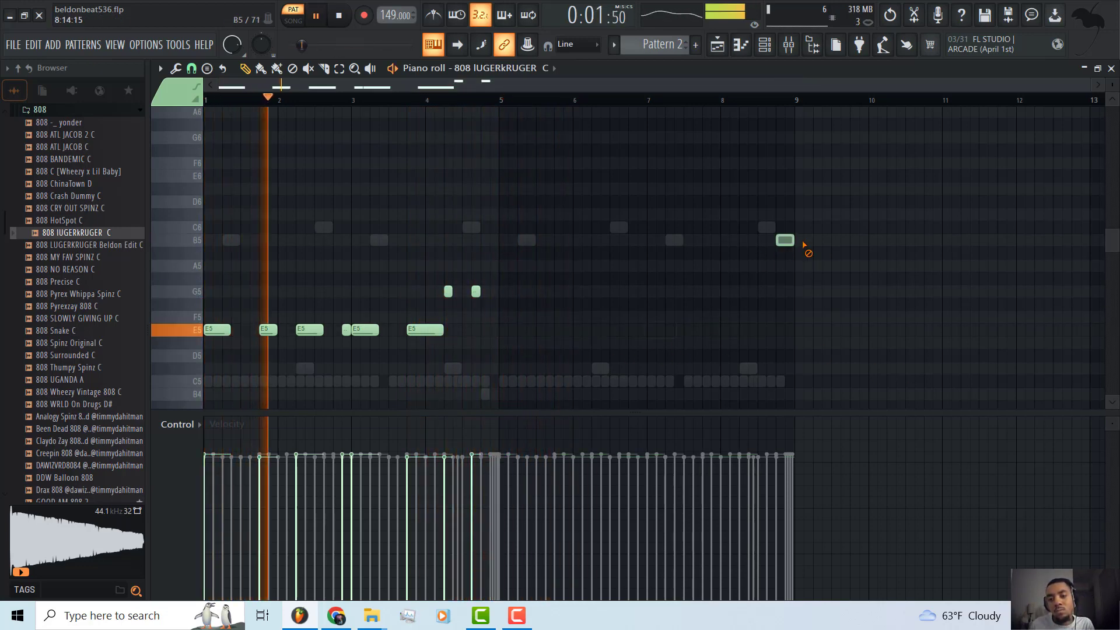
right_click(784, 240)
- Paste a copy of the 808 notes from bars 1 to 4 and align it to start at bar 5
key(ctrl+v)
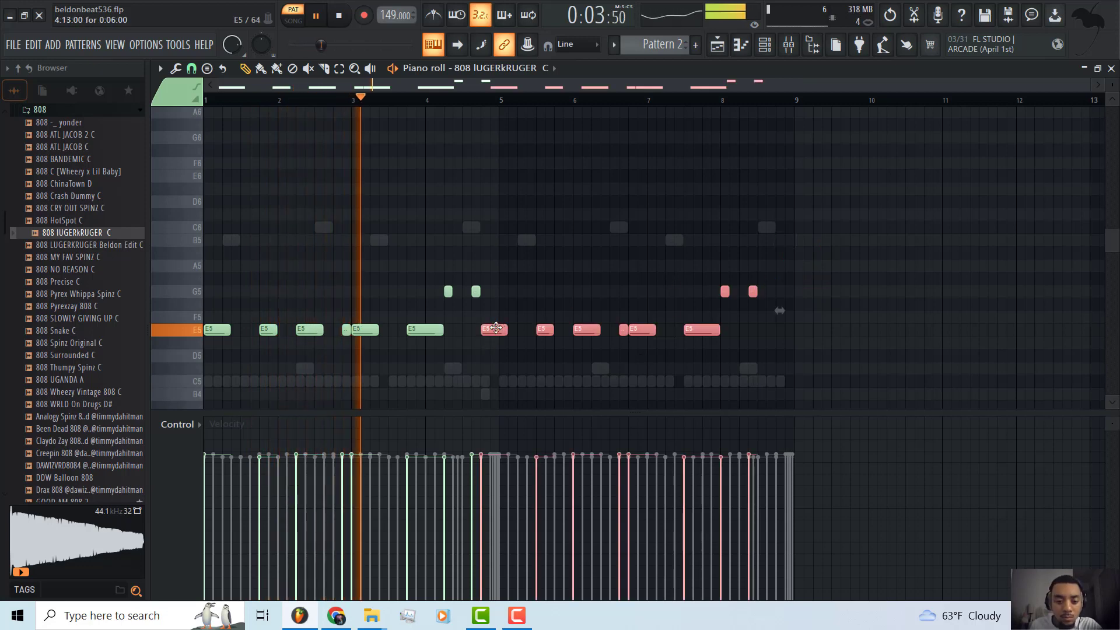
drag(496, 328, 511, 330)
- Replace the short E5 note at the end of bar 2 with a short B4 note
right_click(346, 331)
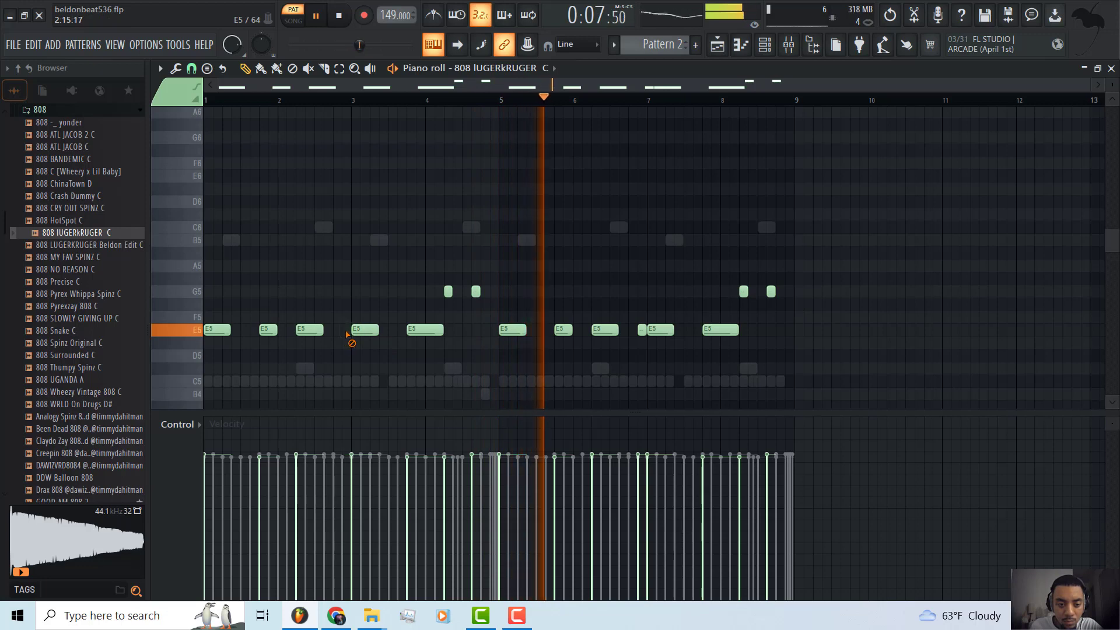
scroll(336, 341, down, 2)
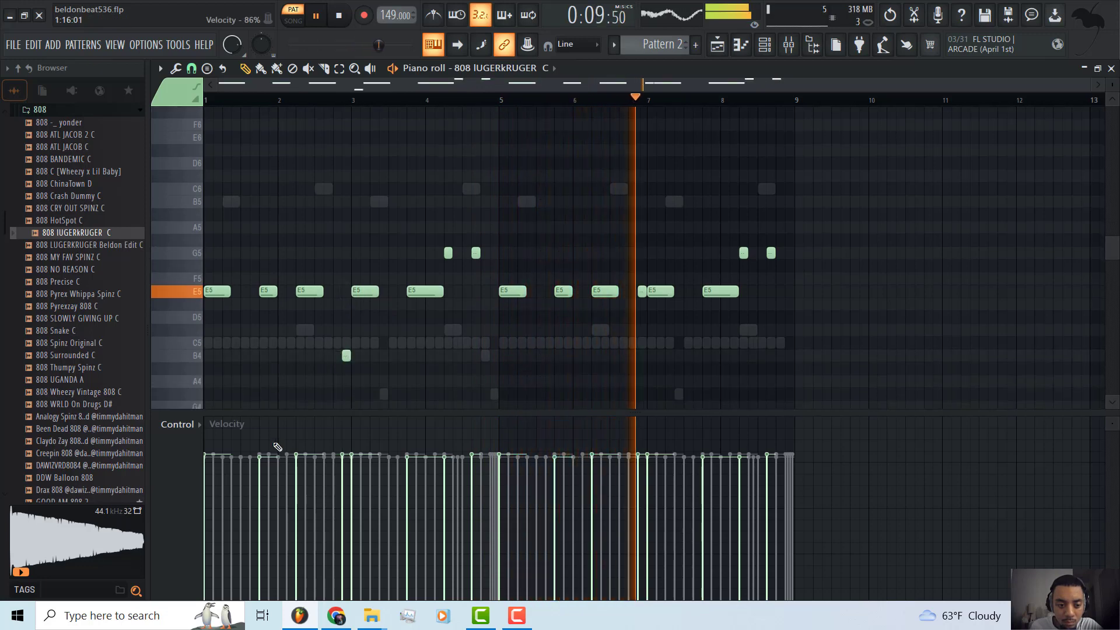
- Add a short B5 note at the very end of bar 8 in the 808 pattern
scroll(518, 315, up, 4)
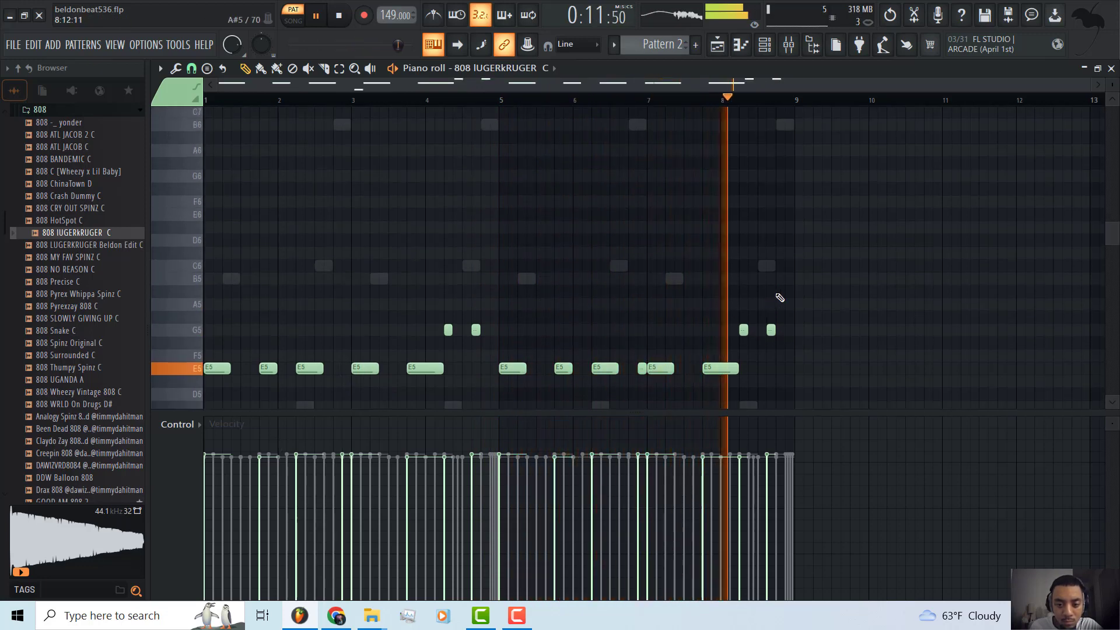
click(785, 279)
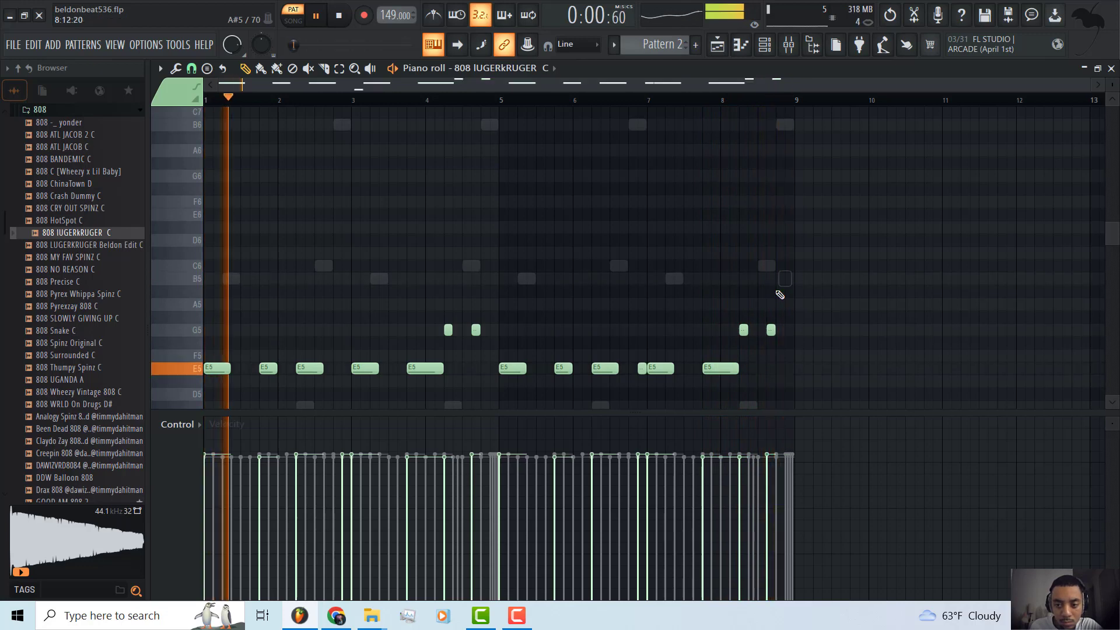
drag(786, 279, 790, 279)
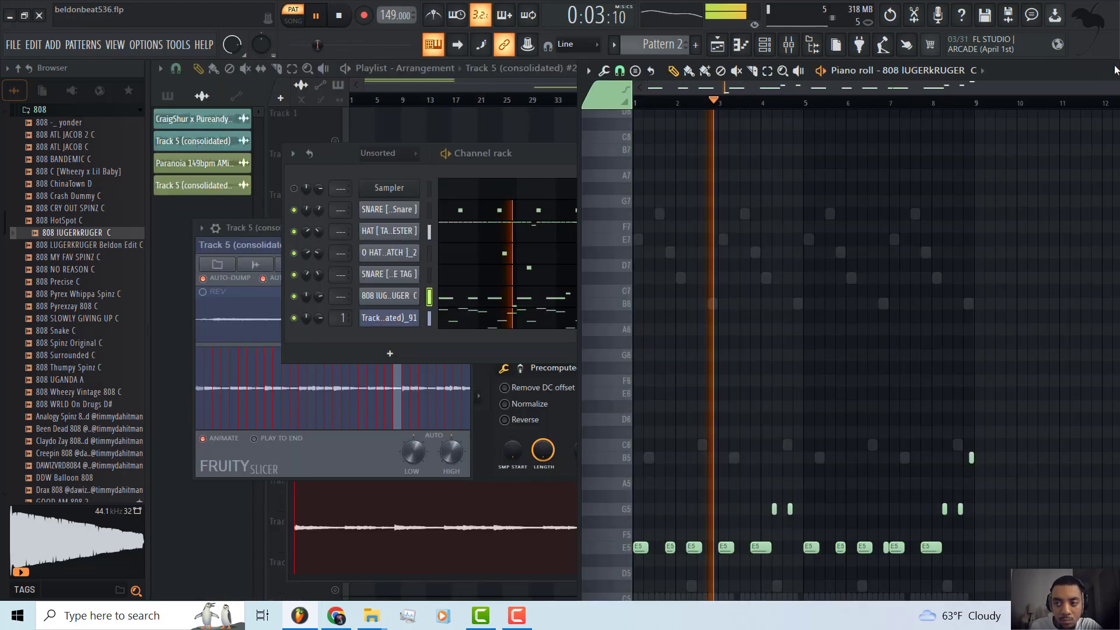
- Maximize the 808's piano roll and change the short B4 note at the end of bar 2 back to E5
click(1097, 68)
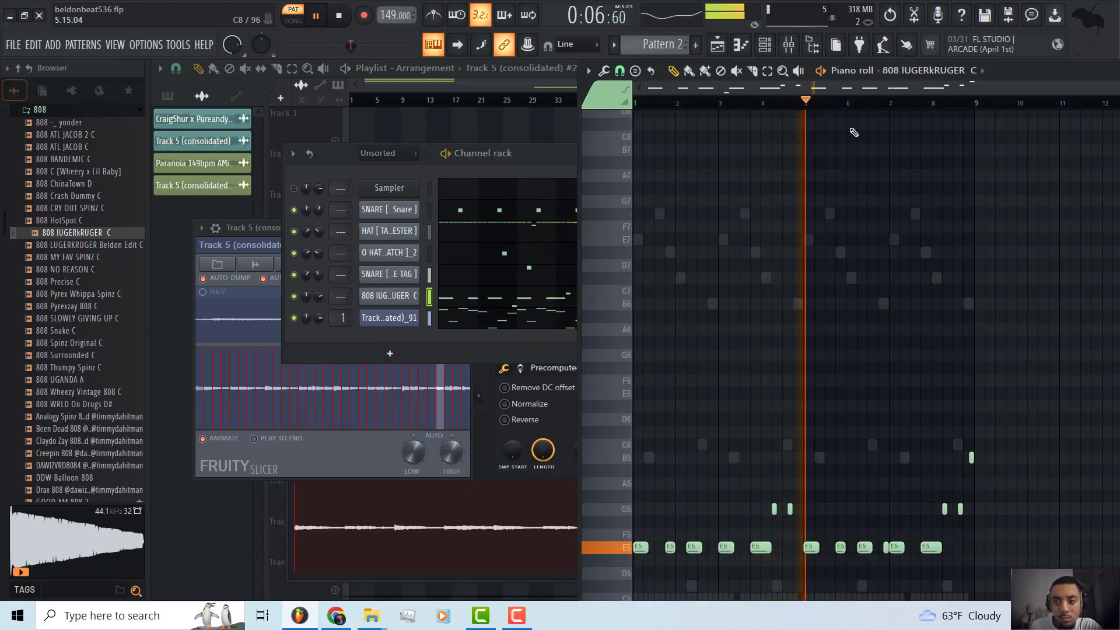
double_click(781, 70)
scroll(438, 330, down, 5)
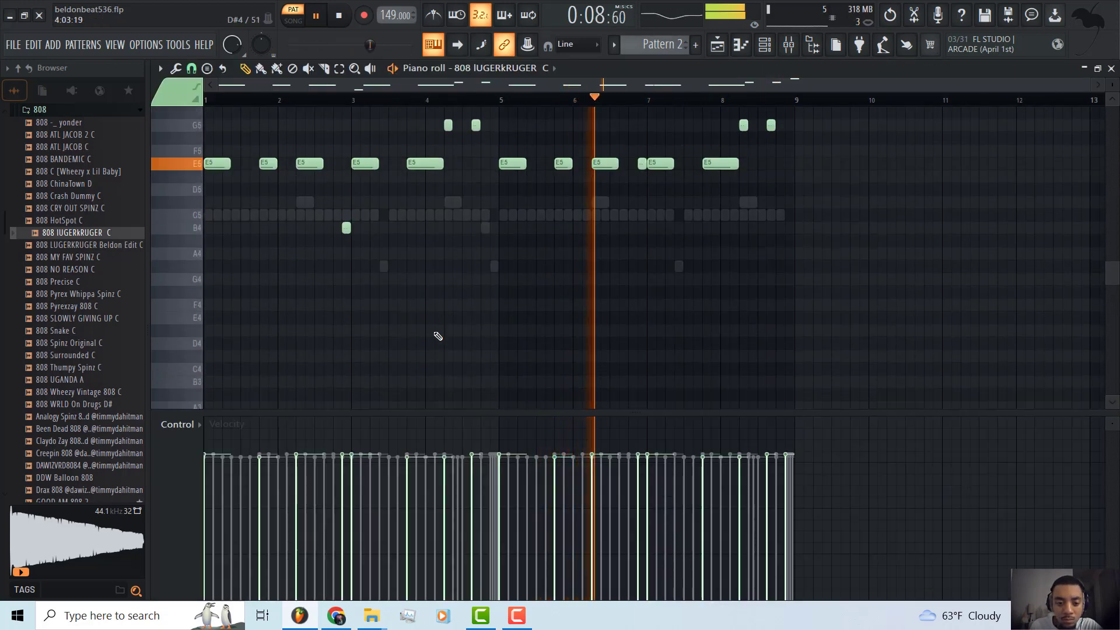
scroll(397, 326, up, 2)
click(341, 236)
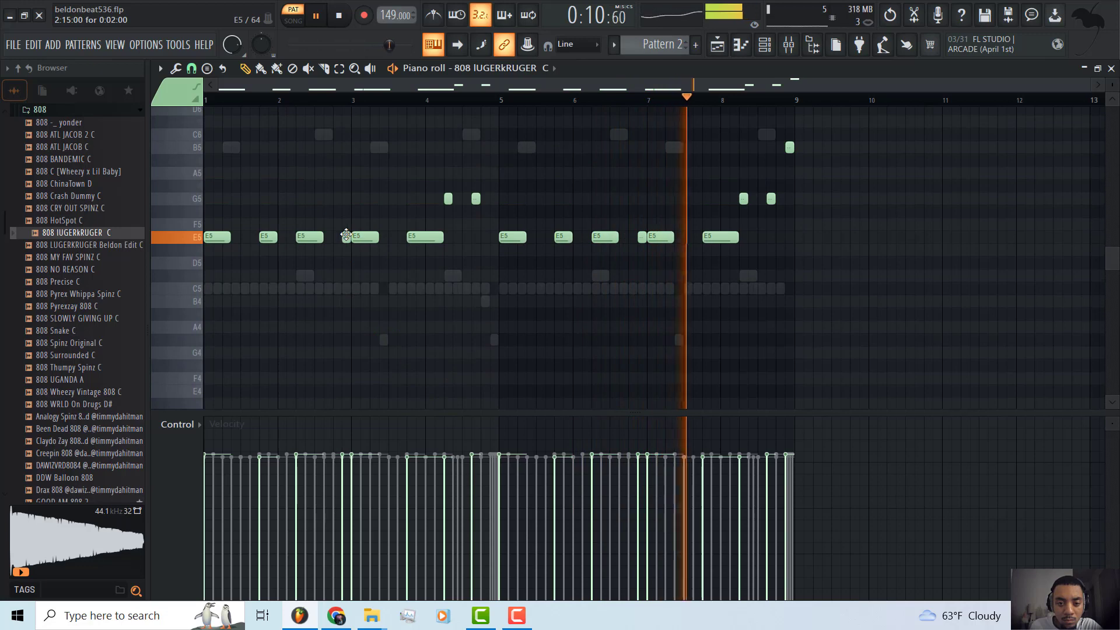
- Collapse the 808 sample folder and transpose all 808 notes up two semitones, putting the root notes on F#5
scroll(341, 235, up, 4)
key(F7)
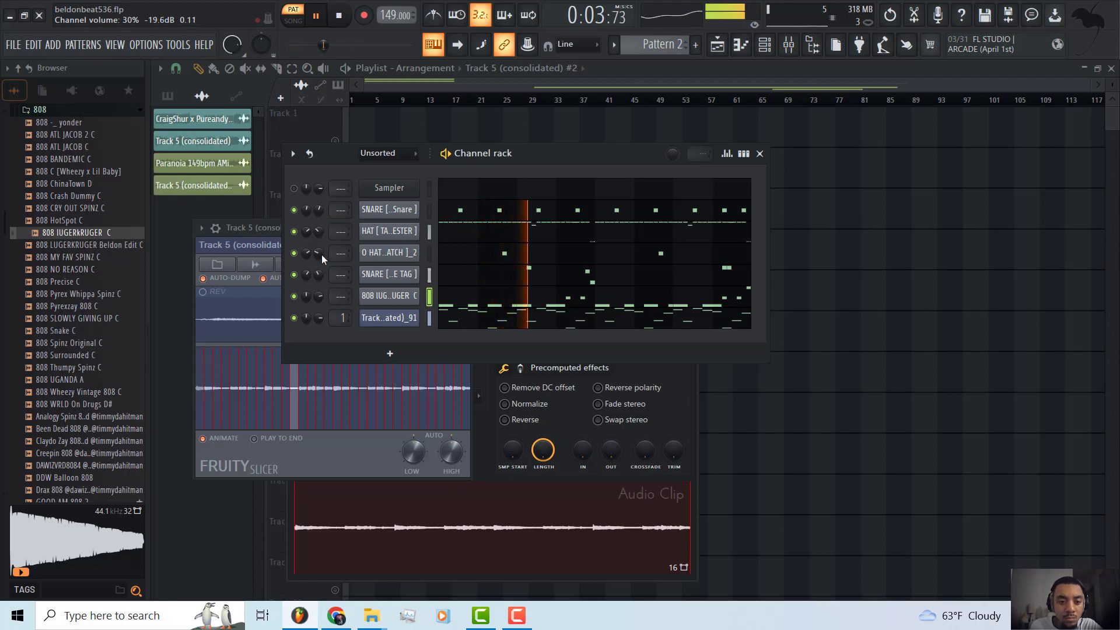
scroll(42, 221, up, 3)
scroll(42, 222, up, 1)
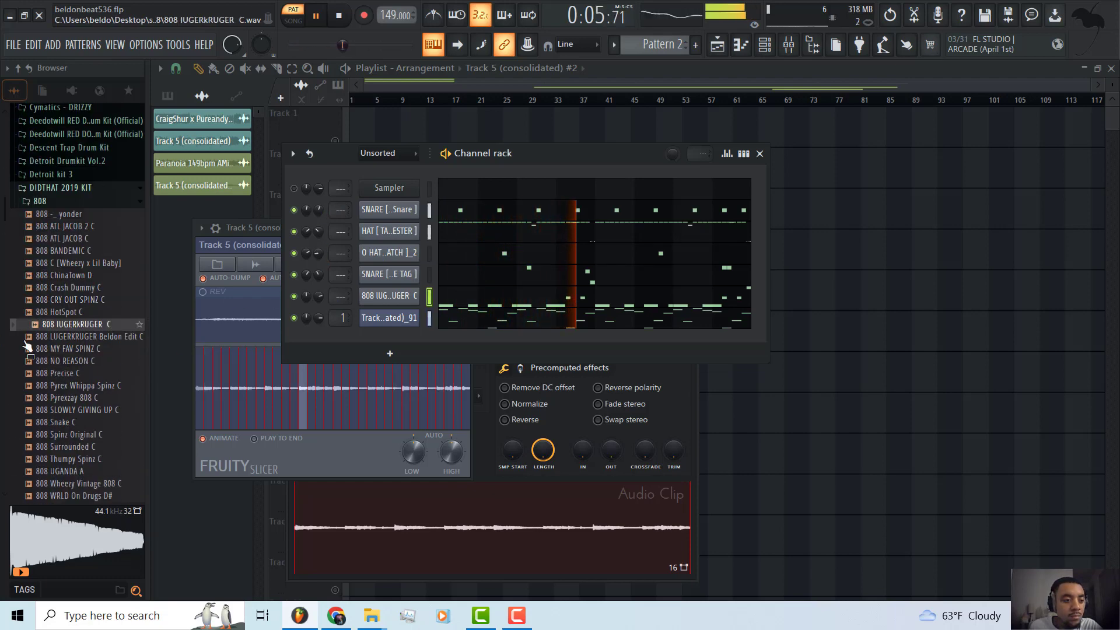
click(45, 257)
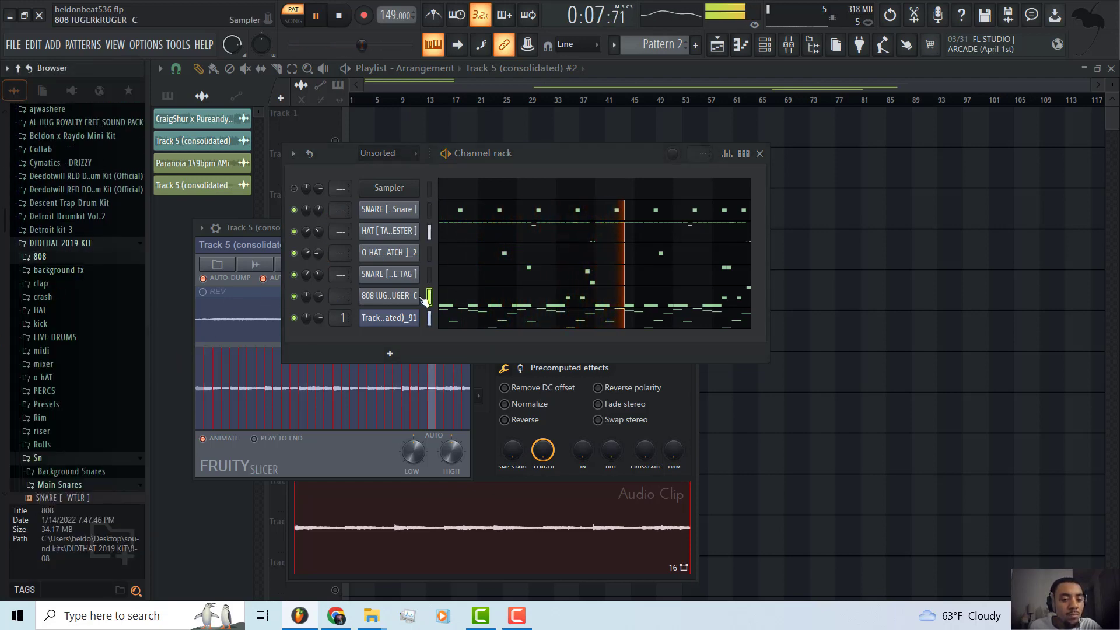
click(465, 296)
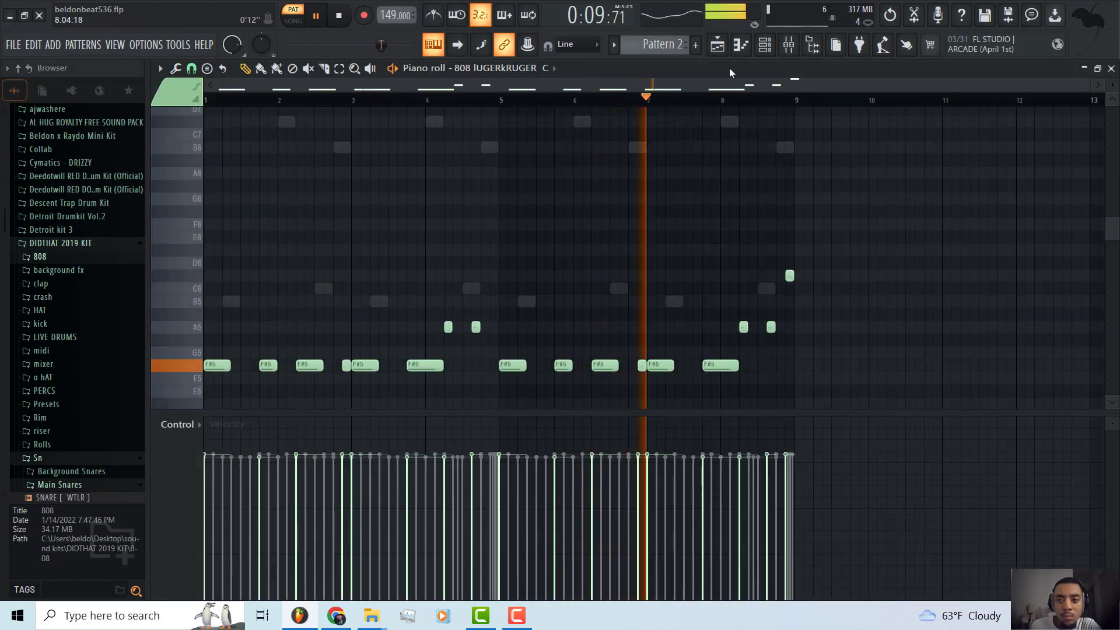
- Open the Track 5 (consolidated)_91 channel and slightly adjust its Fruity Slicer pitch shift
click(765, 45)
click(387, 318)
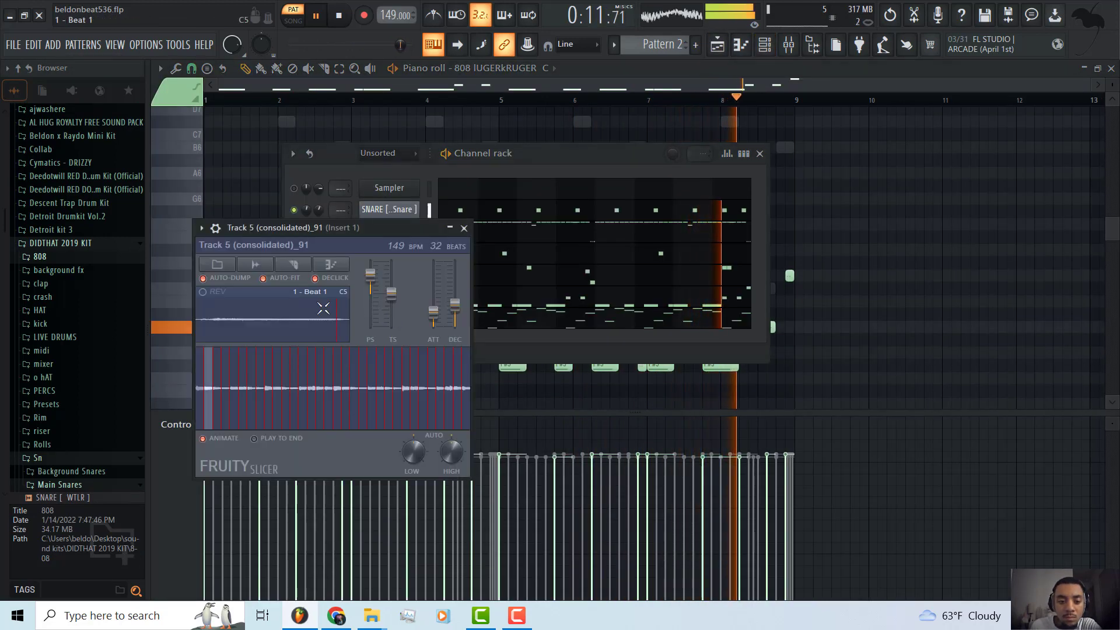
drag(382, 275, 382, 279)
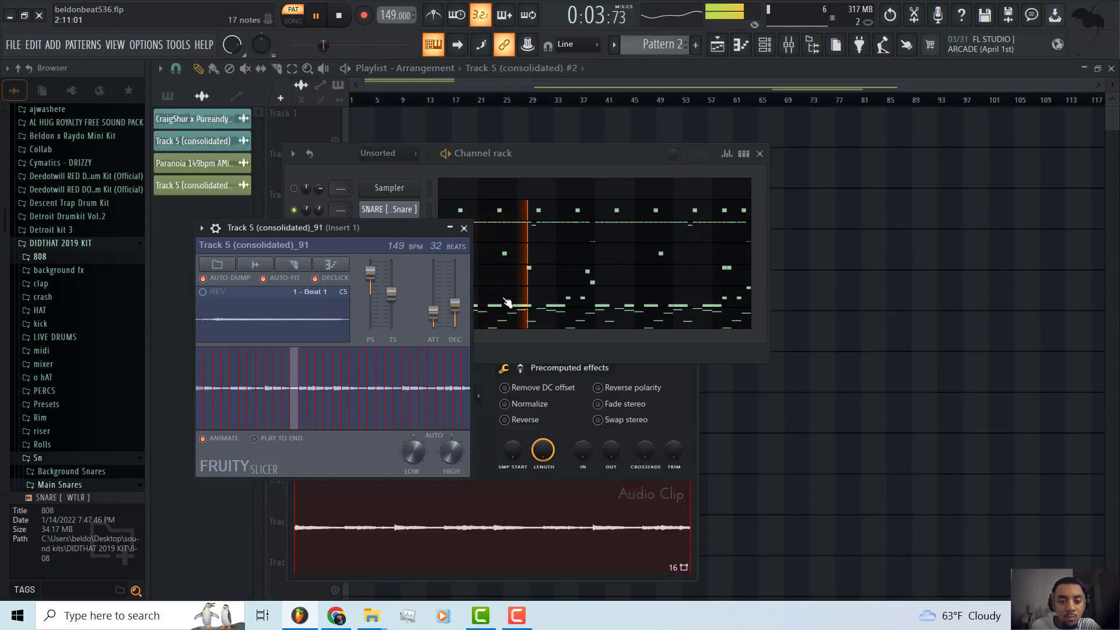
- Transpose all 808 notes down one semitone, putting the root notes on F5
key(F7)
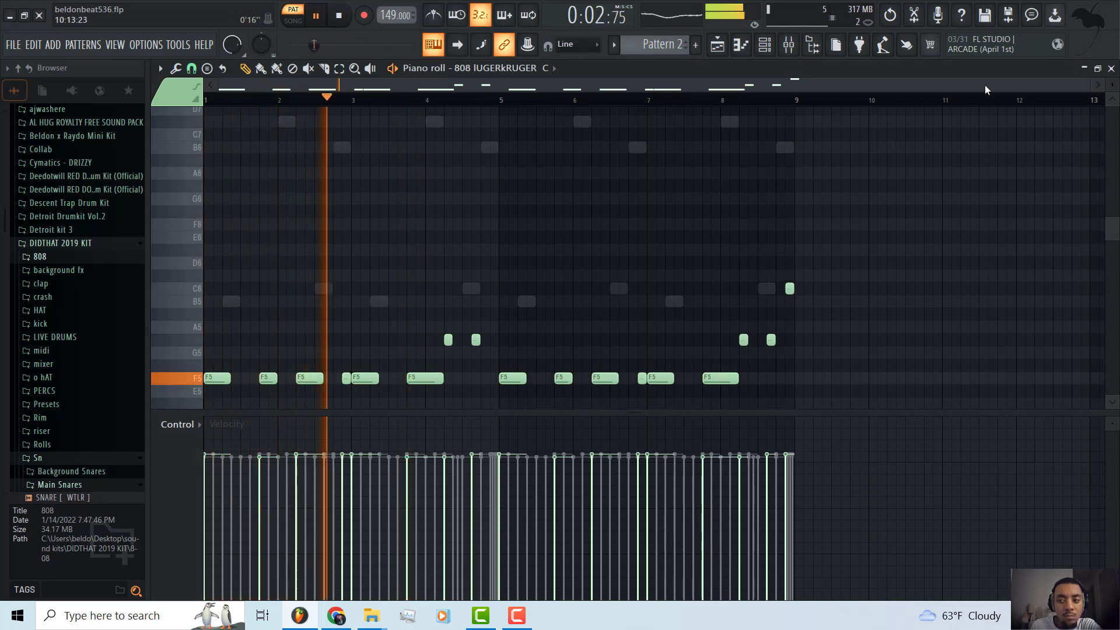
key(F7)
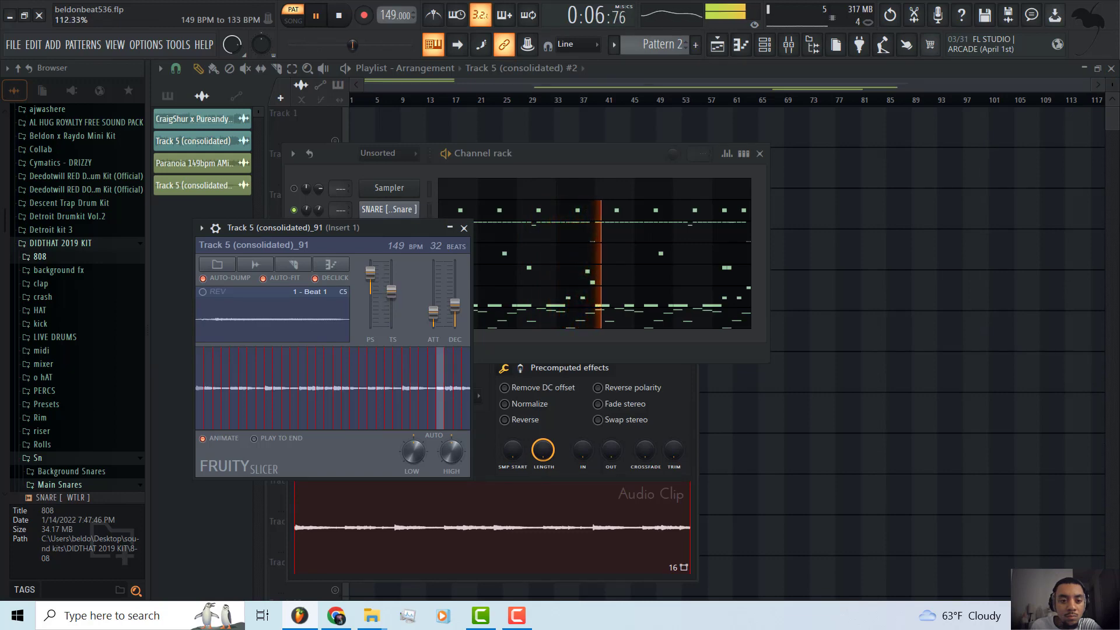
- Increase the melody loop's time stretch in Fruity Slicer and readjust its pitch shift slightly
drag(391, 294, 371, 274)
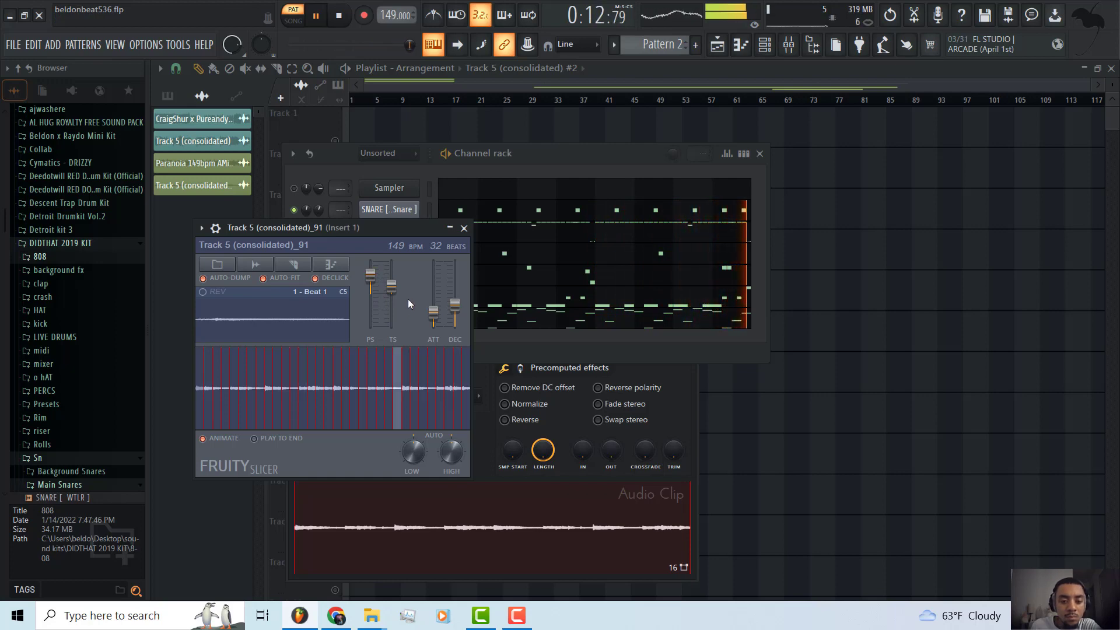
- Slightly lower the melody loop's time stretch in Fruity Slicer and solo the Track 5 (consolidated)_91 channel
drag(402, 291, 402, 294)
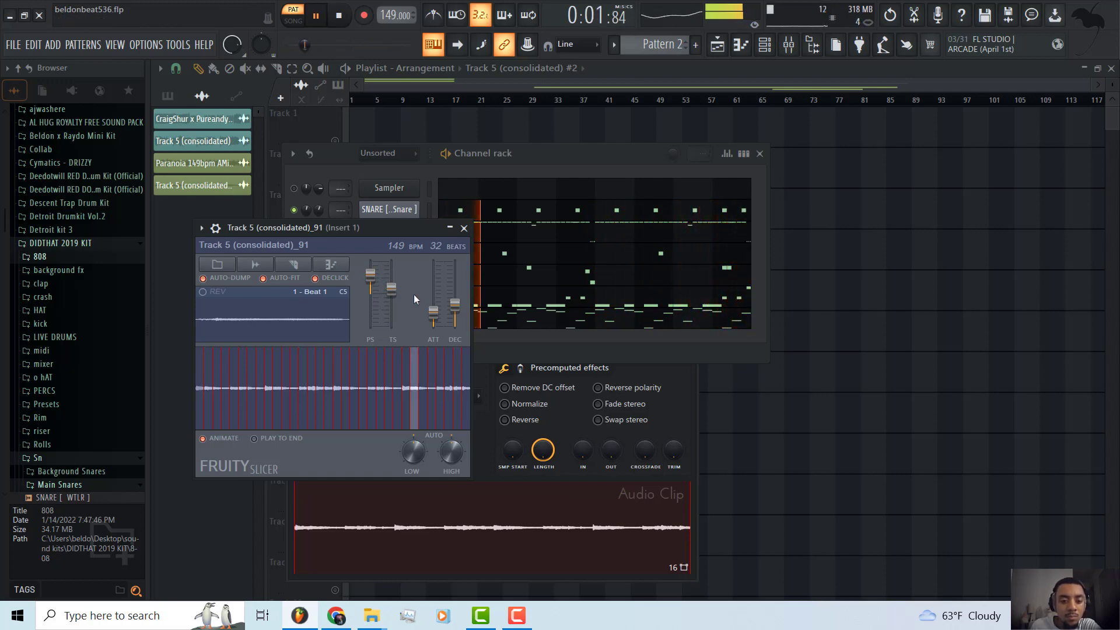
drag(391, 286, 392, 288)
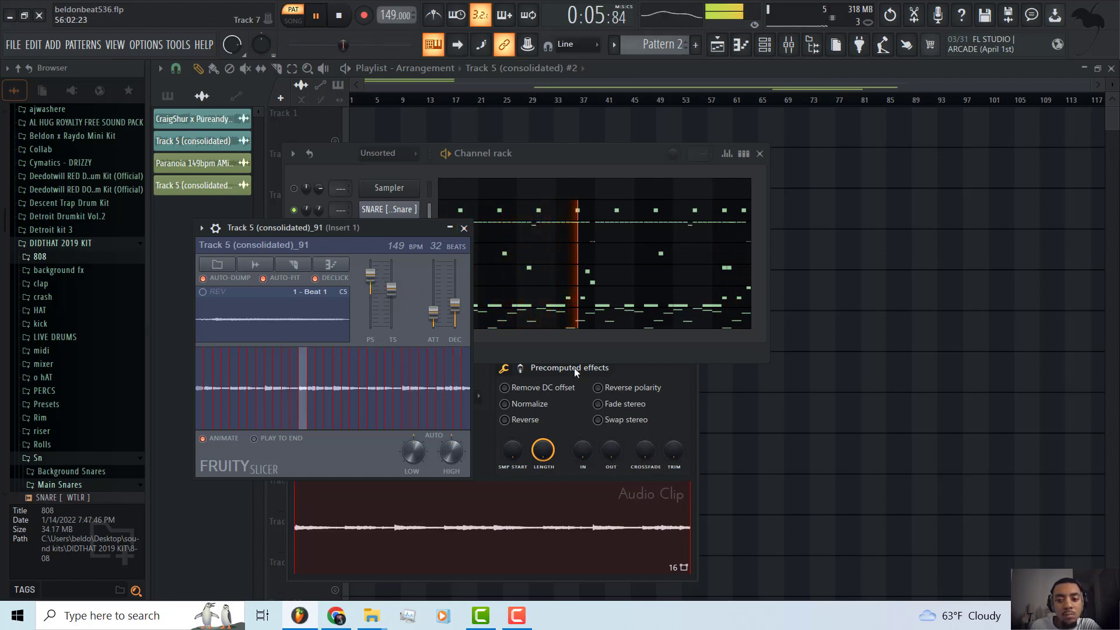
click(597, 332)
right_click(292, 318)
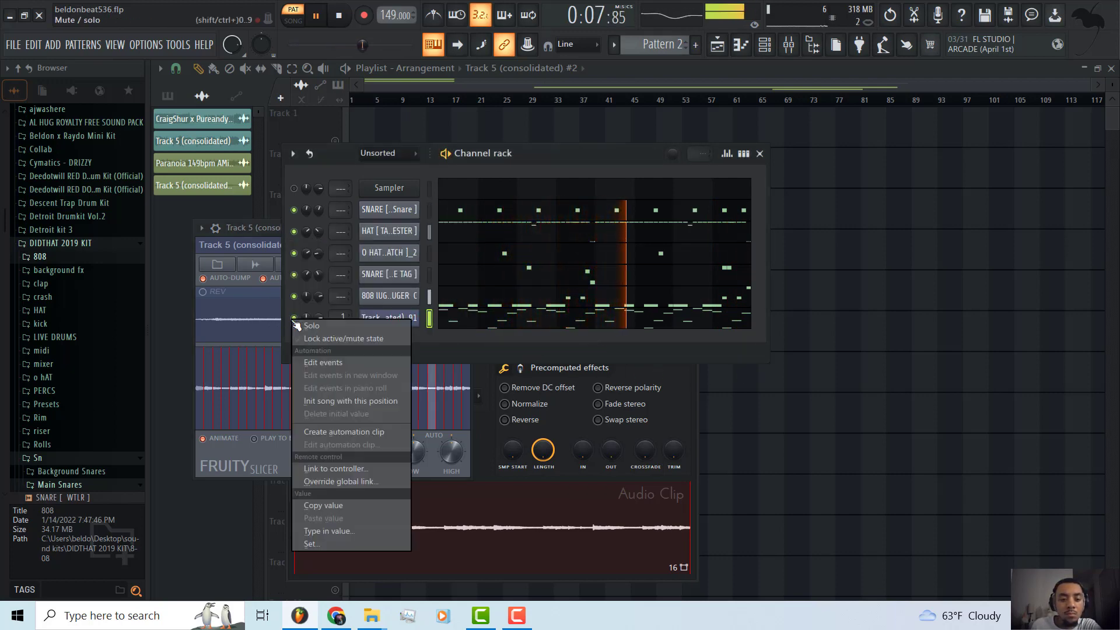
key(Escape)
- Delete the clips on Tracks 4, 5 and 6 in the playlist
key(F5)
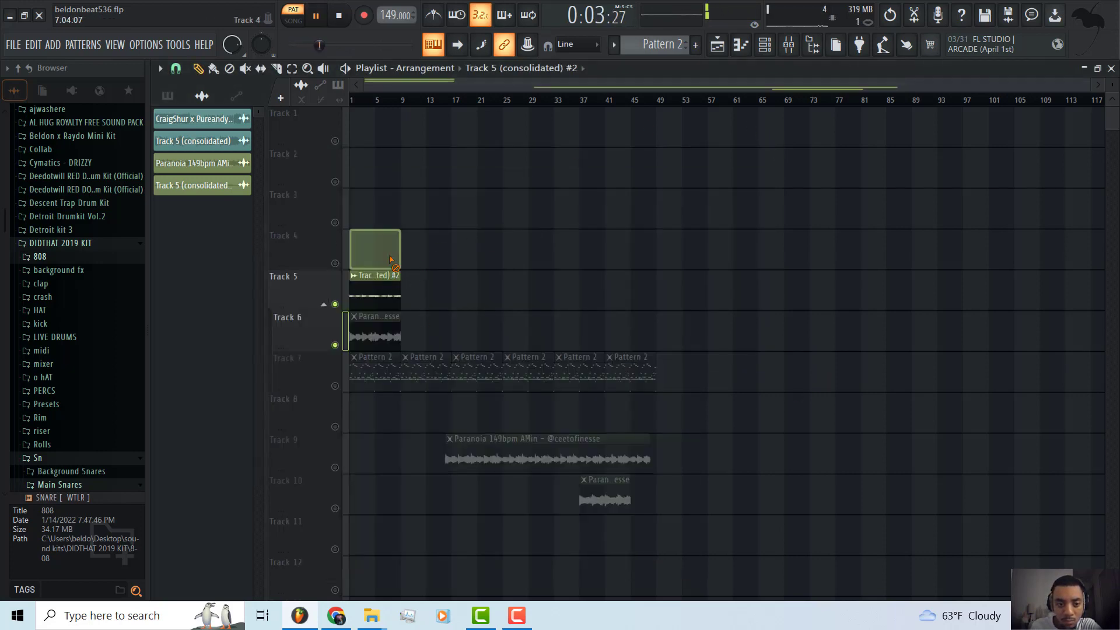
right_click(373, 248)
right_click(377, 289)
right_click(377, 327)
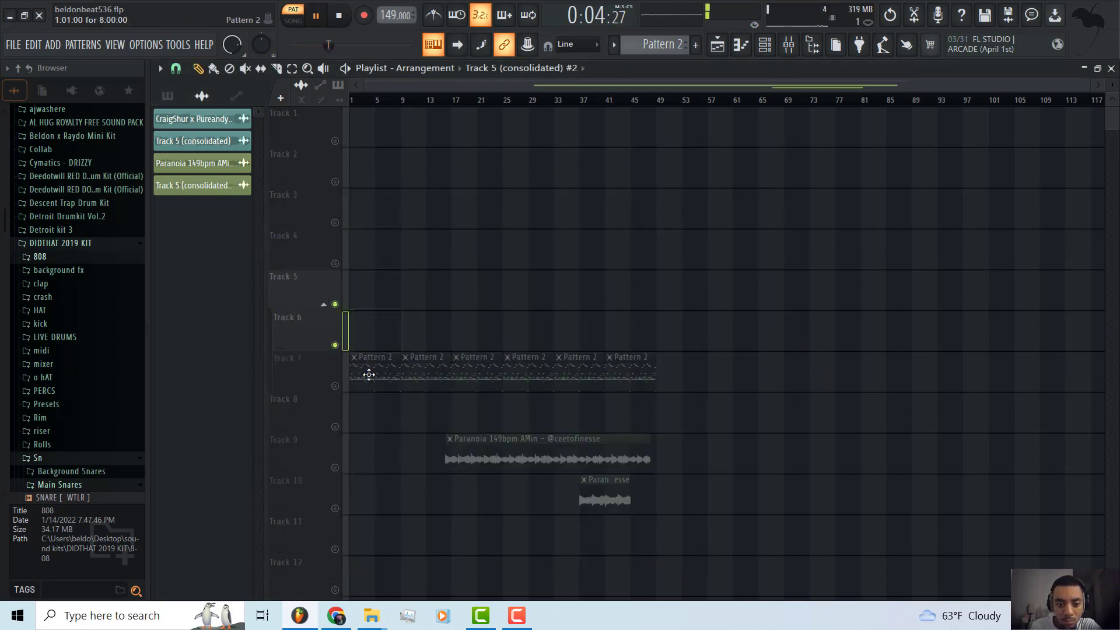
- Unmute Track 7 and delete the Paranoia clips on Tracks 9 and 10 and all Pattern 2 clips except the first
click(335, 385)
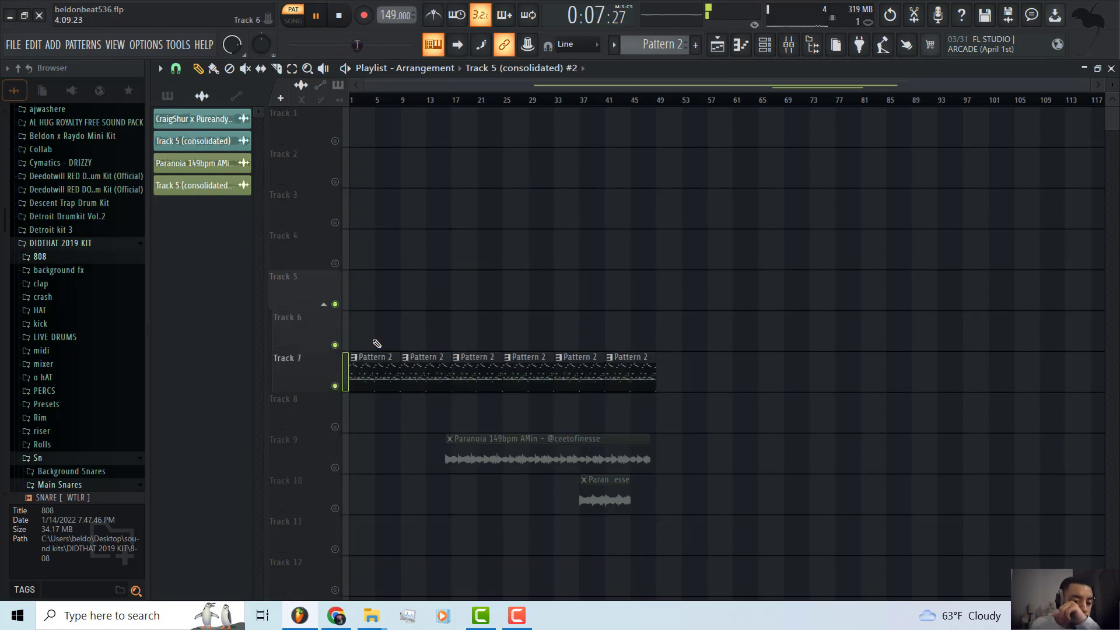
right_click(581, 374)
right_click(583, 457)
right_click(630, 373)
right_click(605, 500)
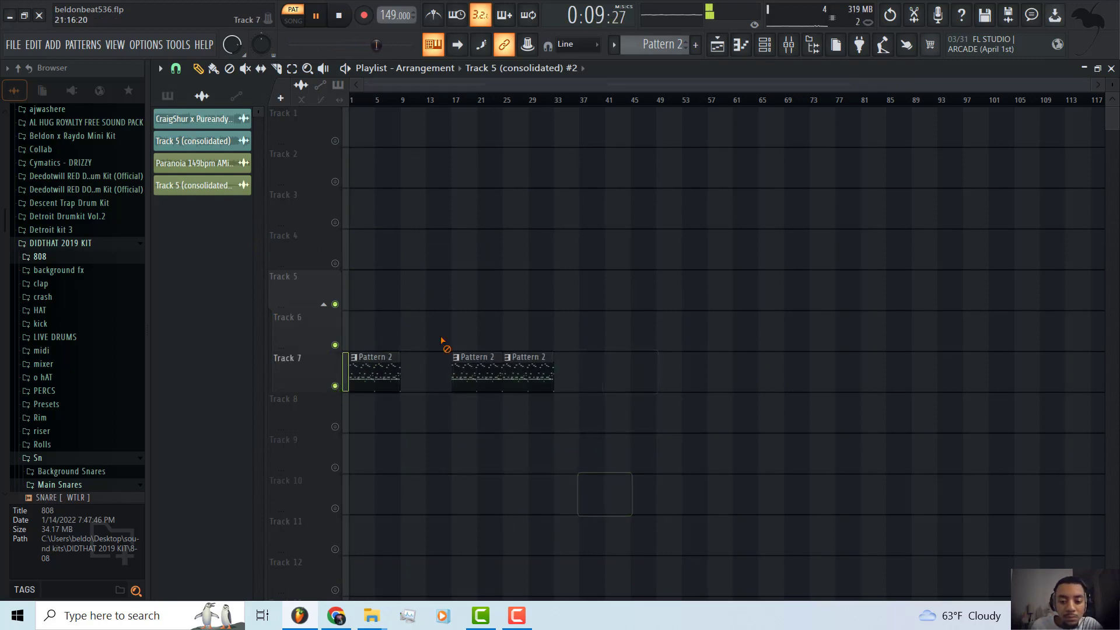
- Consolidate Track 7 into an audio clip and move the resulting clip to Track 5 at bar 1
drag(275, 14, 276, 210)
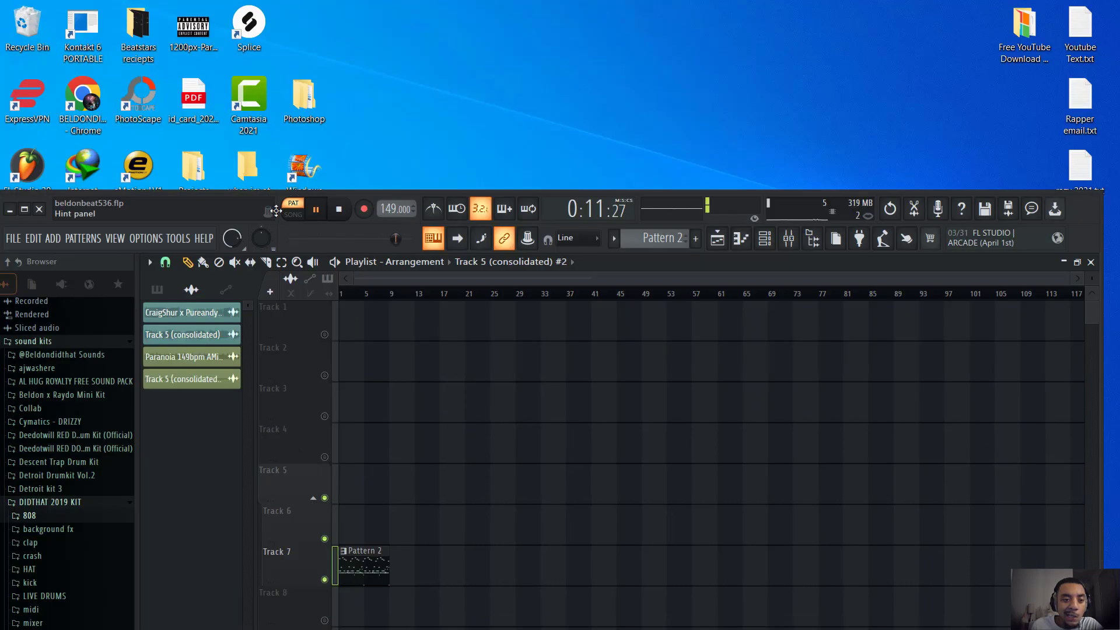
click(343, 550)
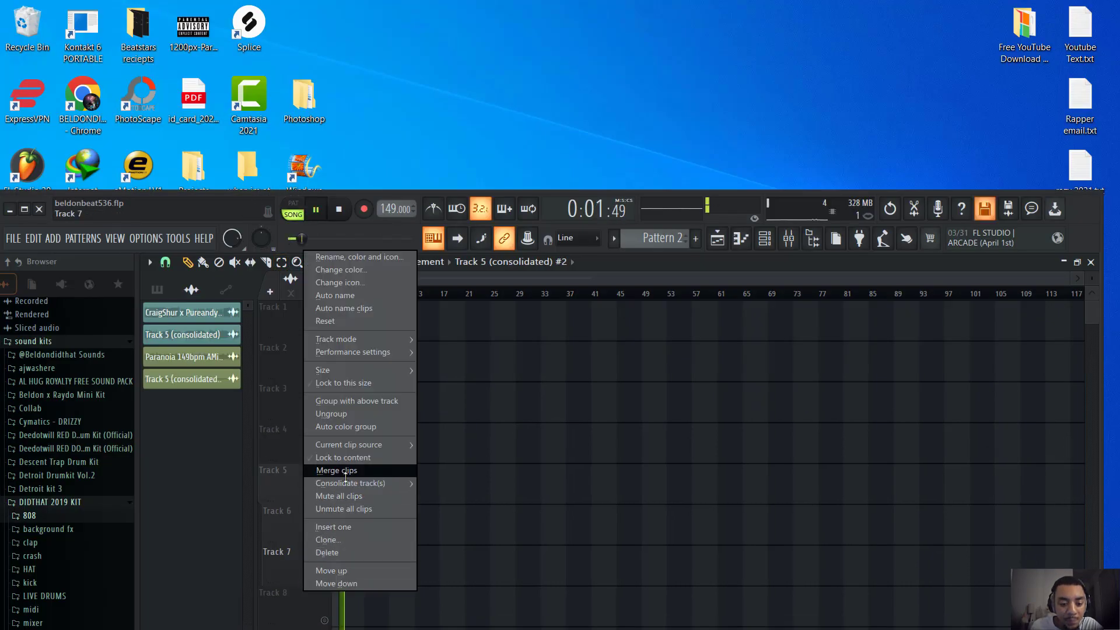
mouse_move(379, 483)
click(458, 483)
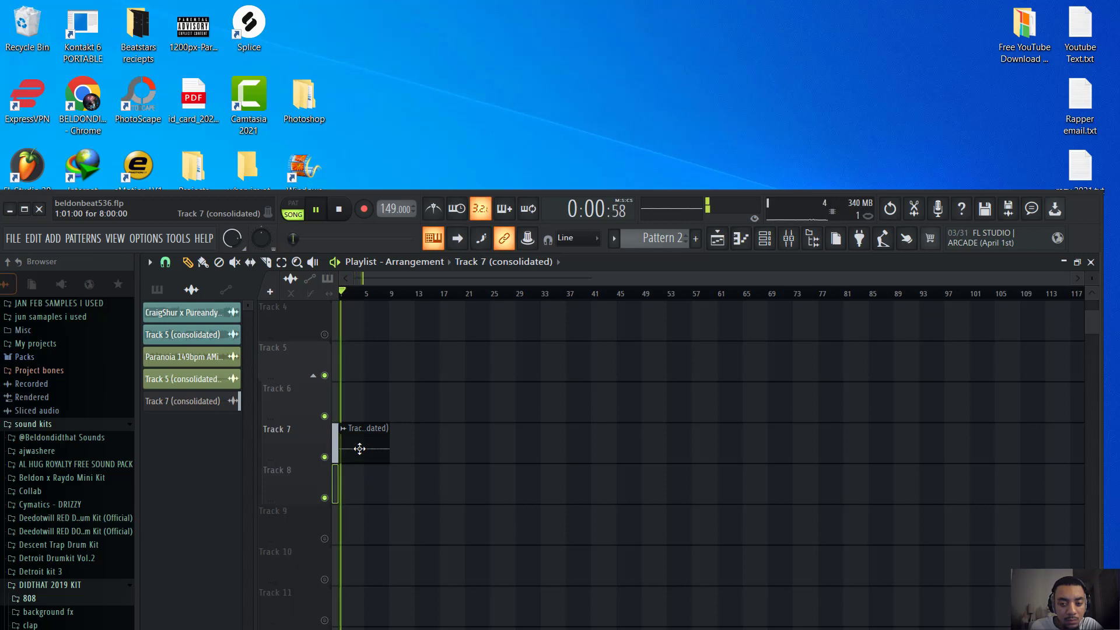
drag(379, 348, 361, 348)
scroll(313, 471, up, 2)
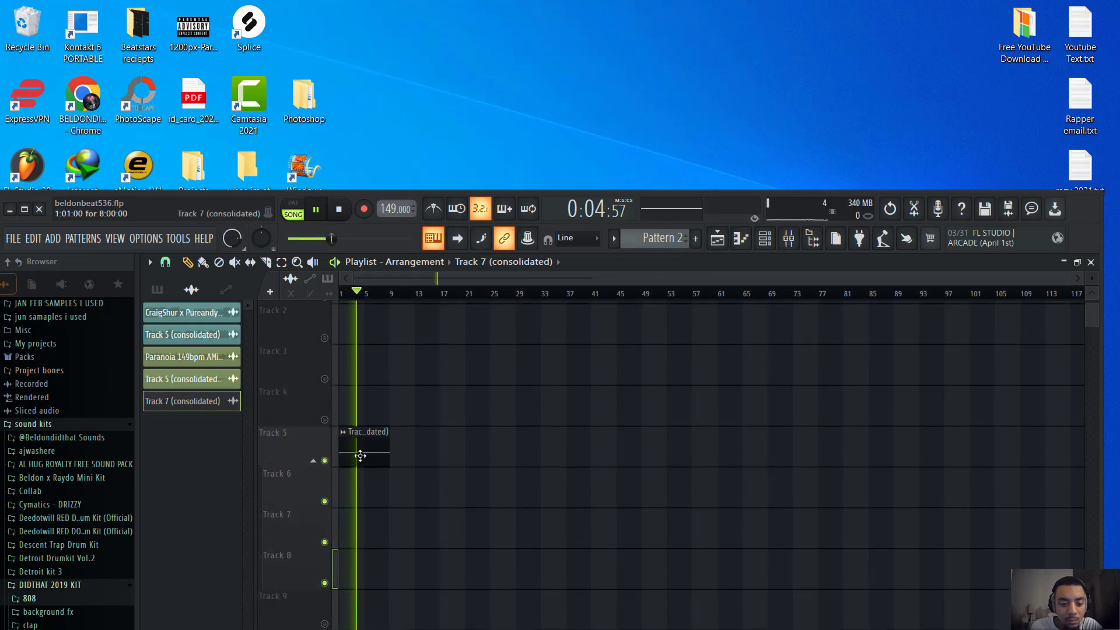
- Normalize the Track 7 (consolidated) audio clip and route it to mixer track 1
double_click(360, 453)
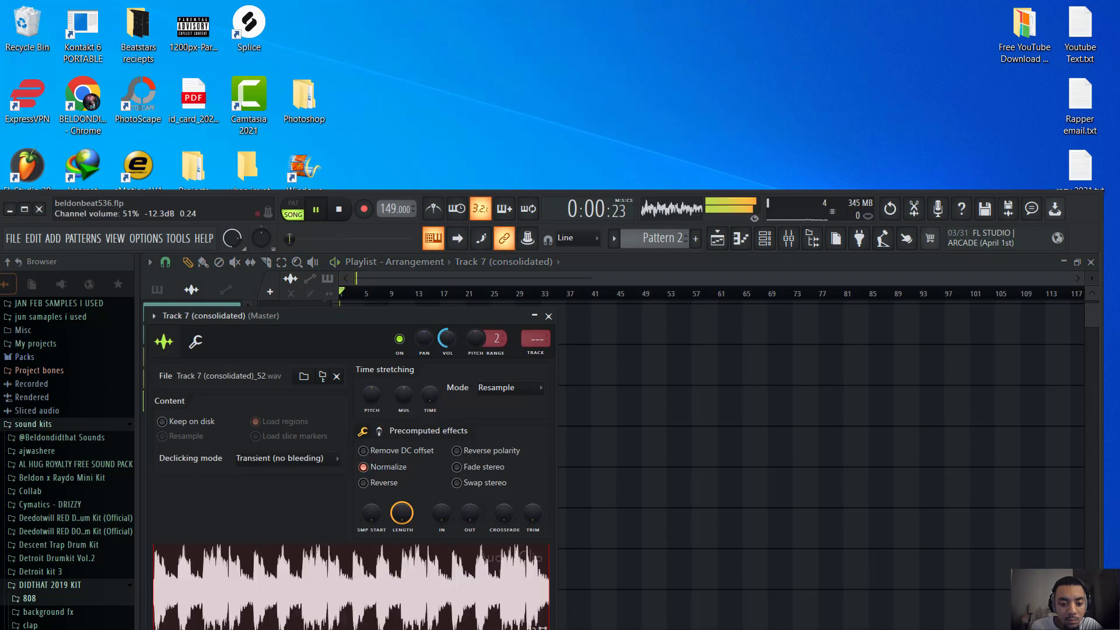
drag(371, 315, 714, 253)
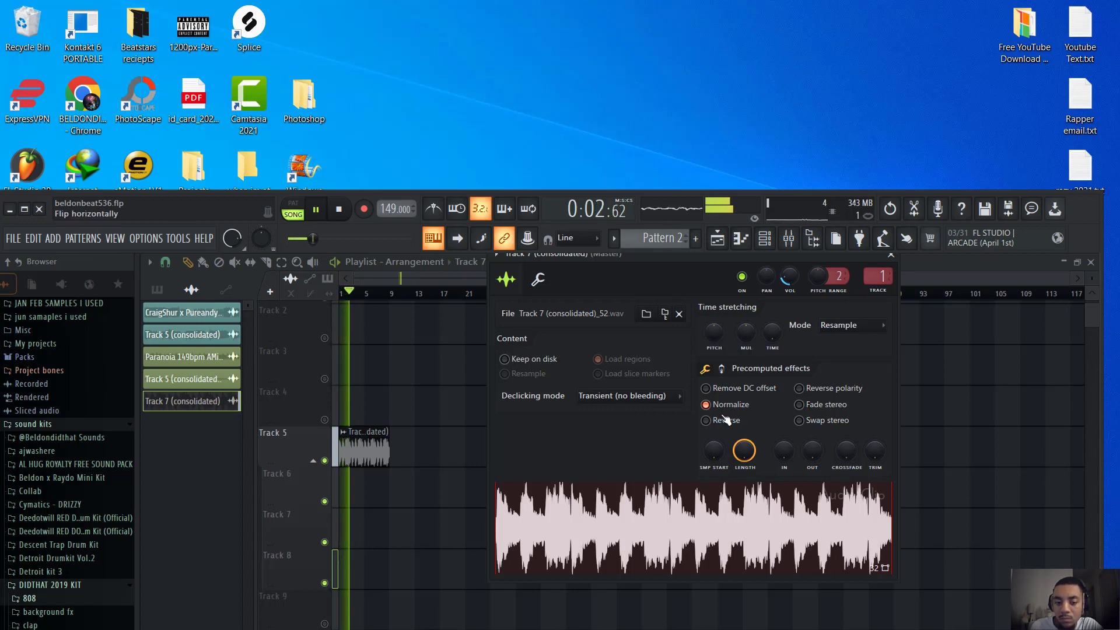
- Try the consolidated clip reversed, restore its direction, and lower its channel volume to about 11%
click(707, 420)
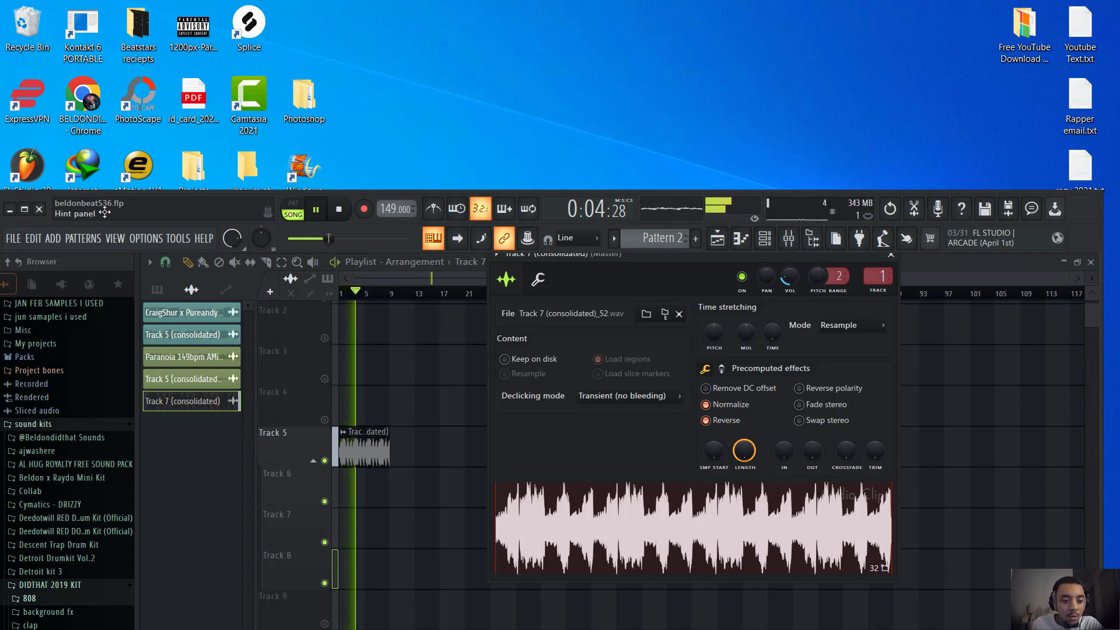
double_click(104, 212)
click(719, 231)
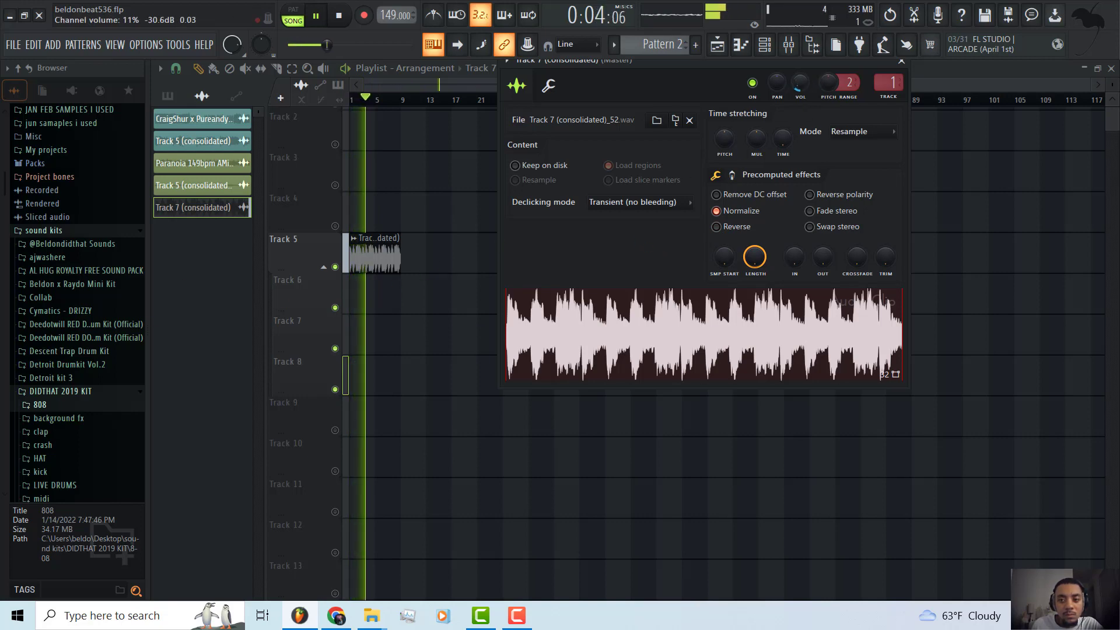
- Make Pattern 2 the active pattern and show the patterns in the playlist picker
click(768, 48)
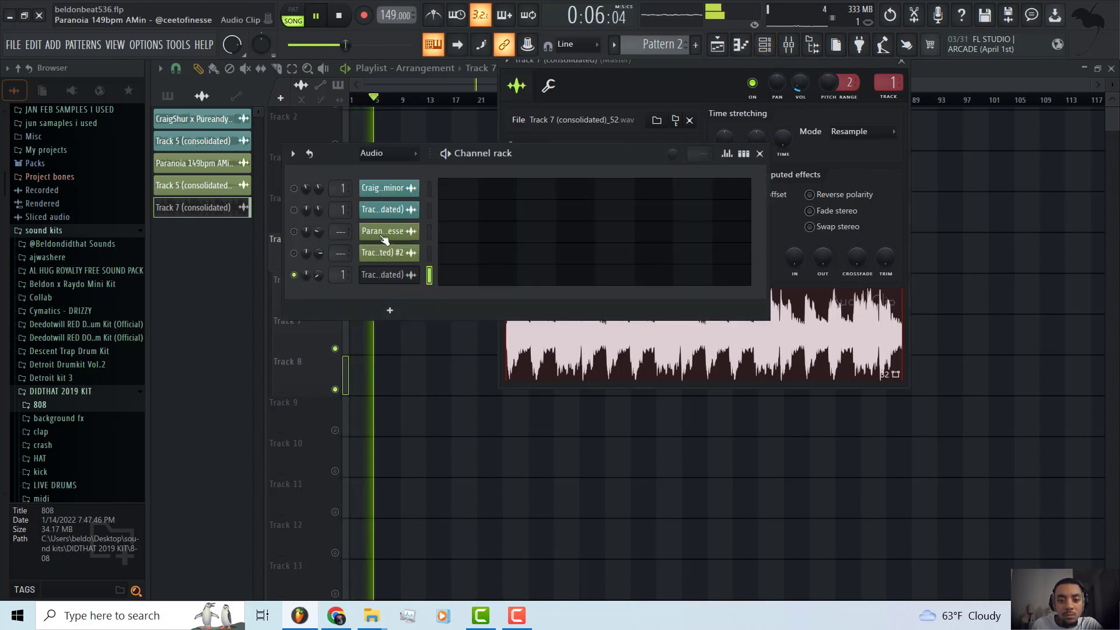
click(754, 74)
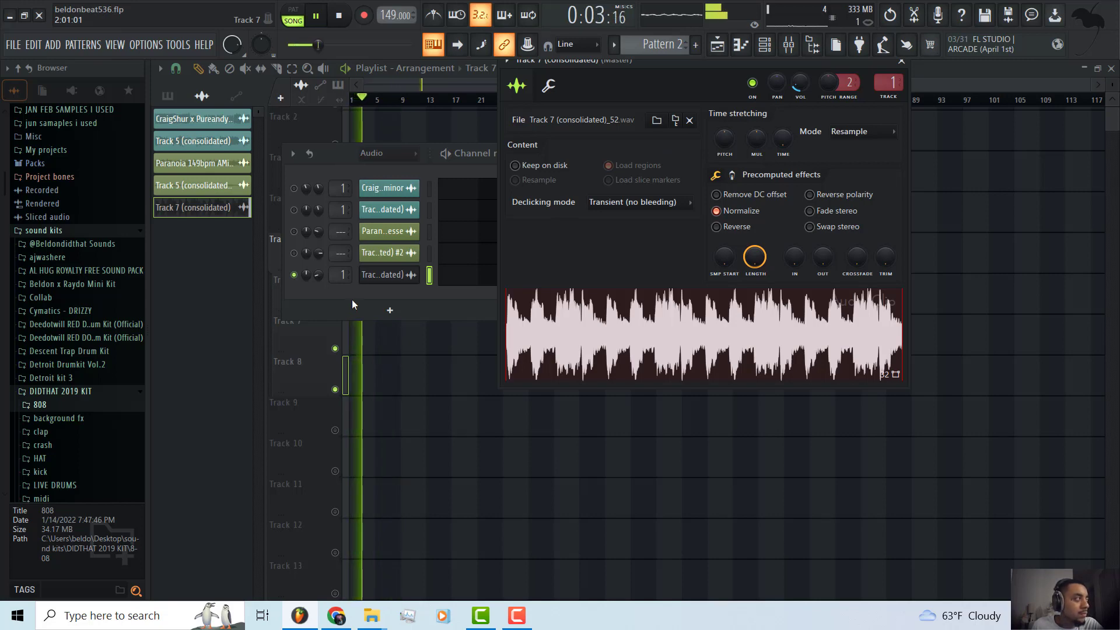
click(633, 79)
click(614, 45)
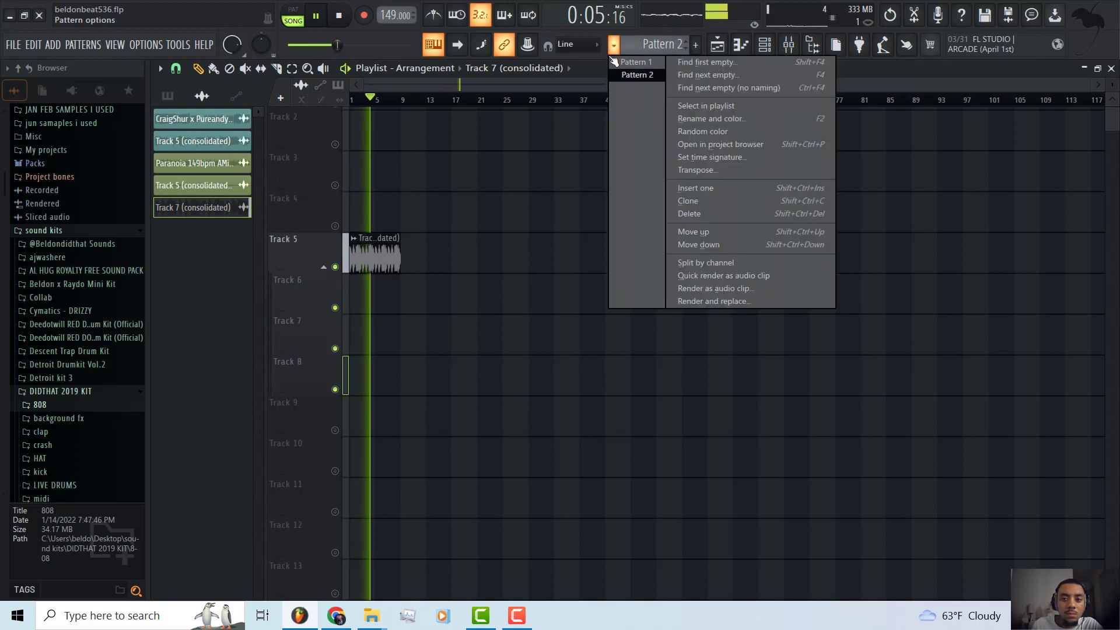
click(635, 63)
click(614, 44)
click(636, 75)
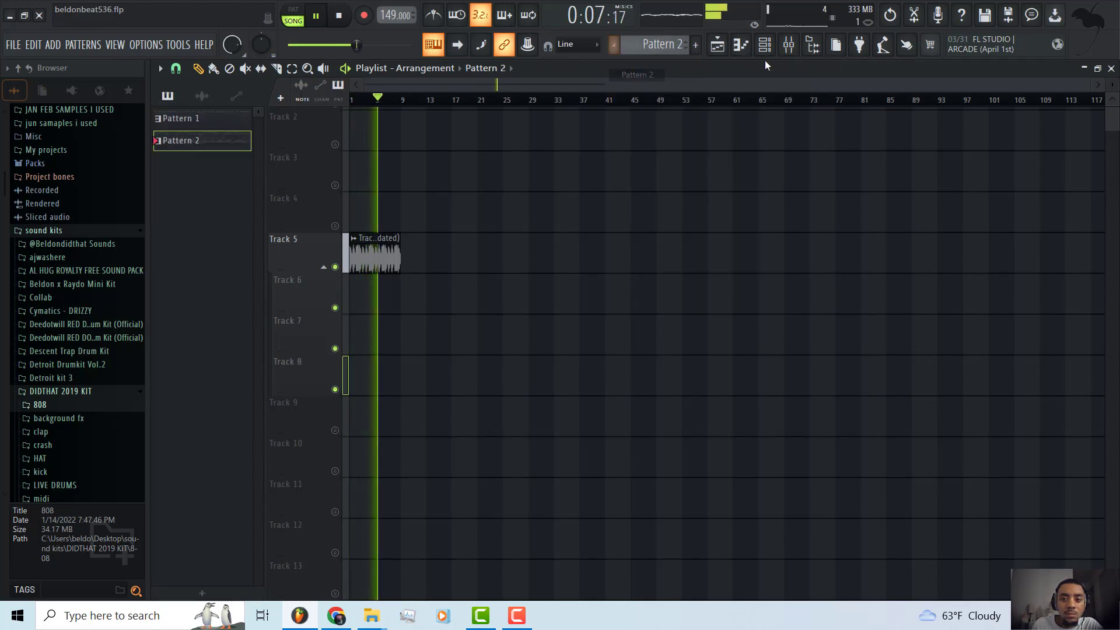
- Unmute the drum and 808 channels, keeping the slicer channel off, and place Pattern 2 on Track 6 at bar 1
click(769, 51)
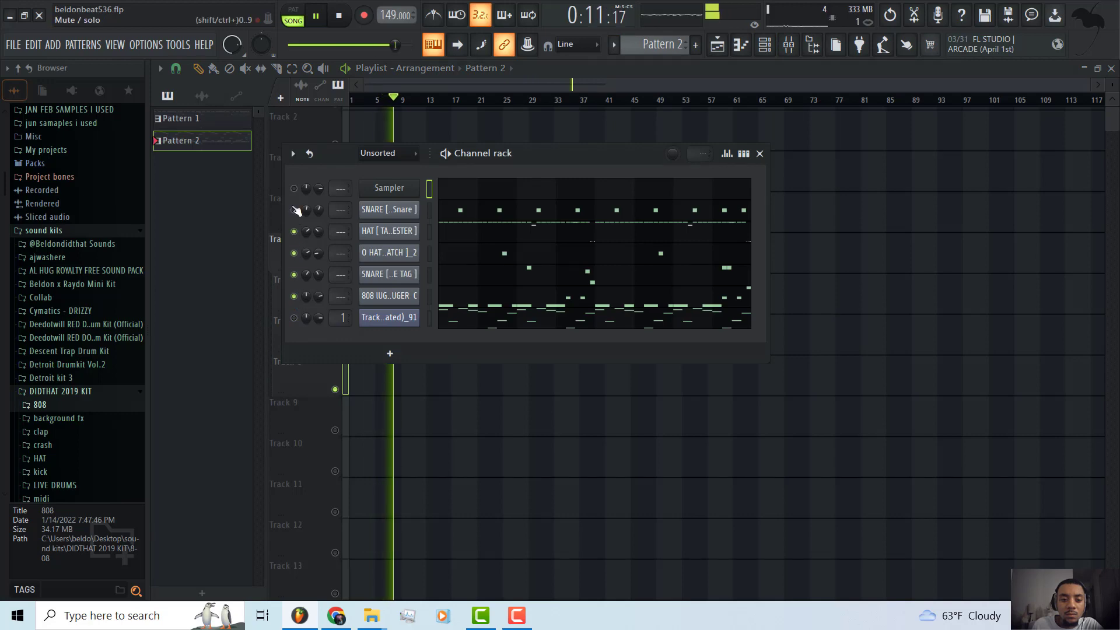
key(F6)
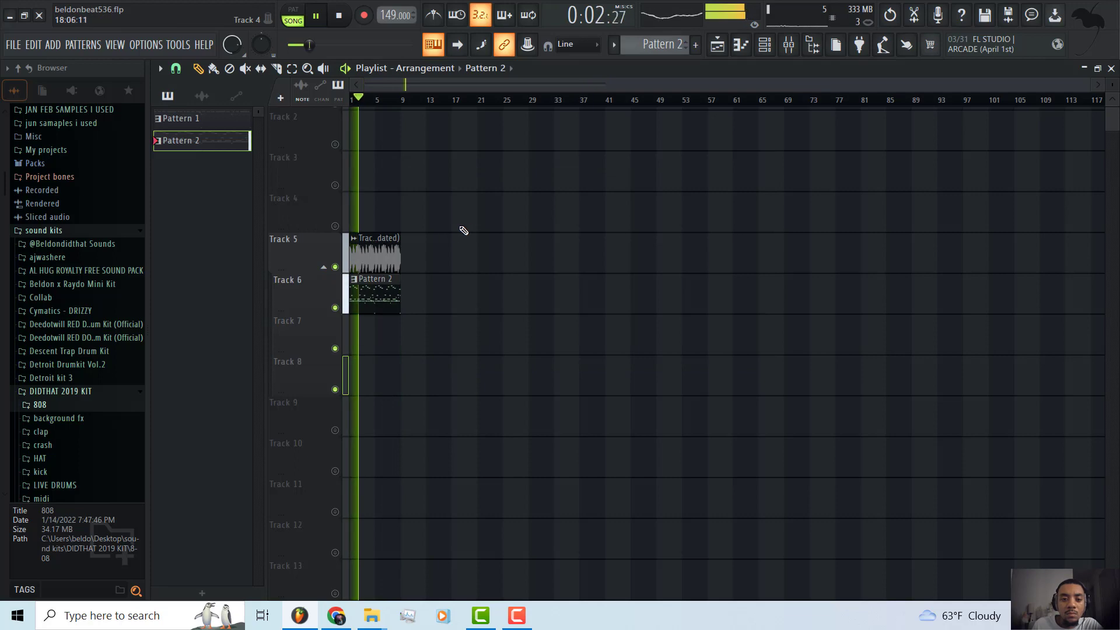
click(770, 50)
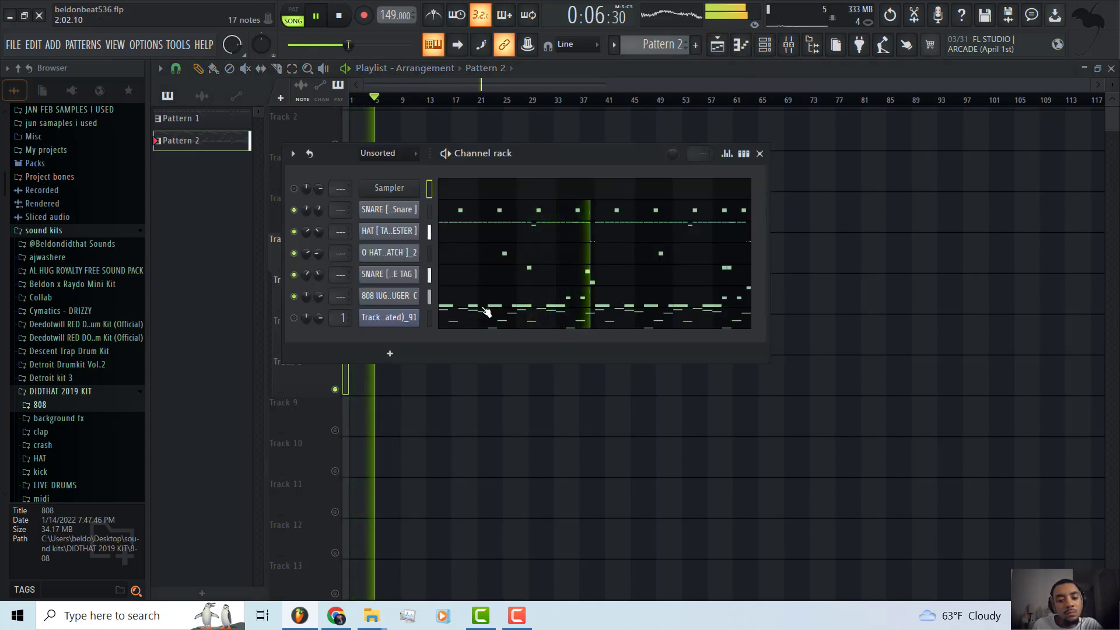
key(F6)
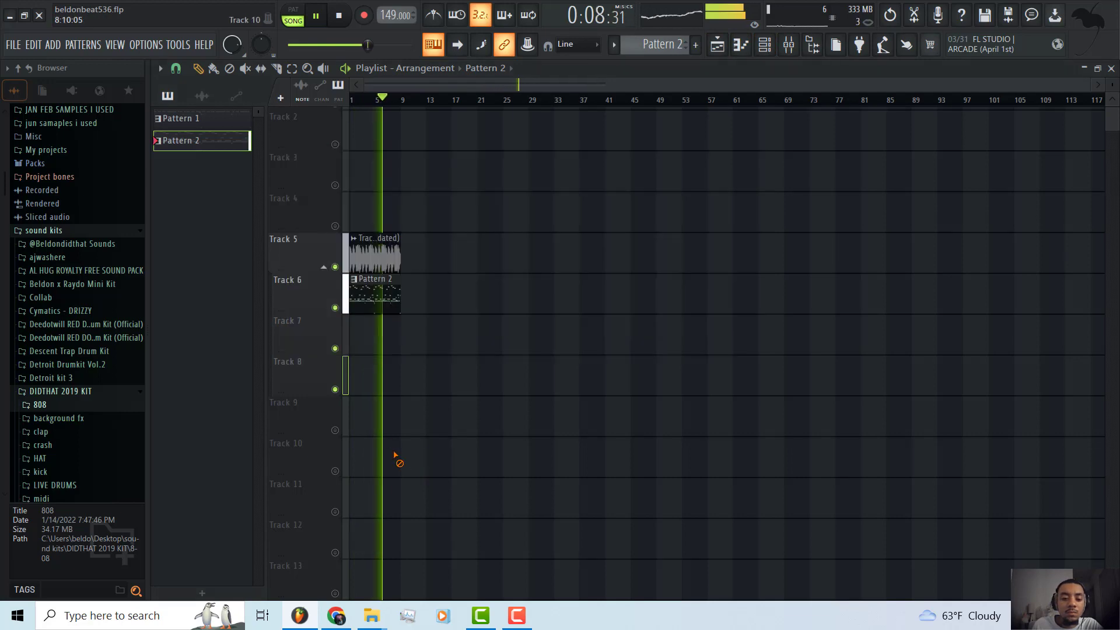
- Set the Track 7 (consolidated) clip's stretching mode to Stretch and its stretch time to 8:00:00 at 149 BPM
click(361, 243)
double_click(367, 255)
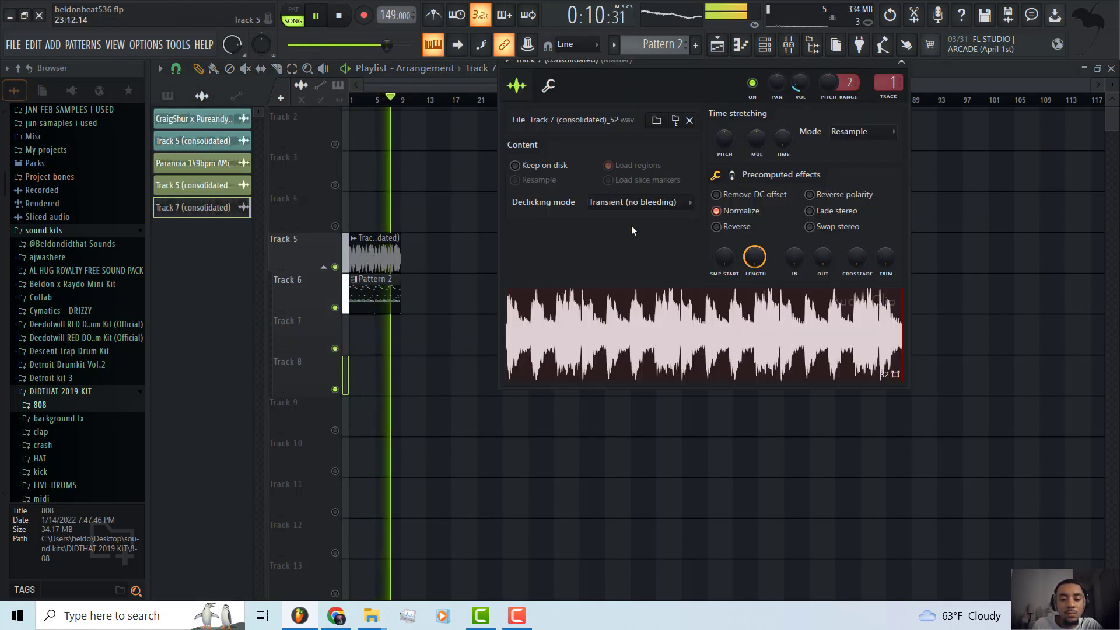
click(850, 132)
click(657, 199)
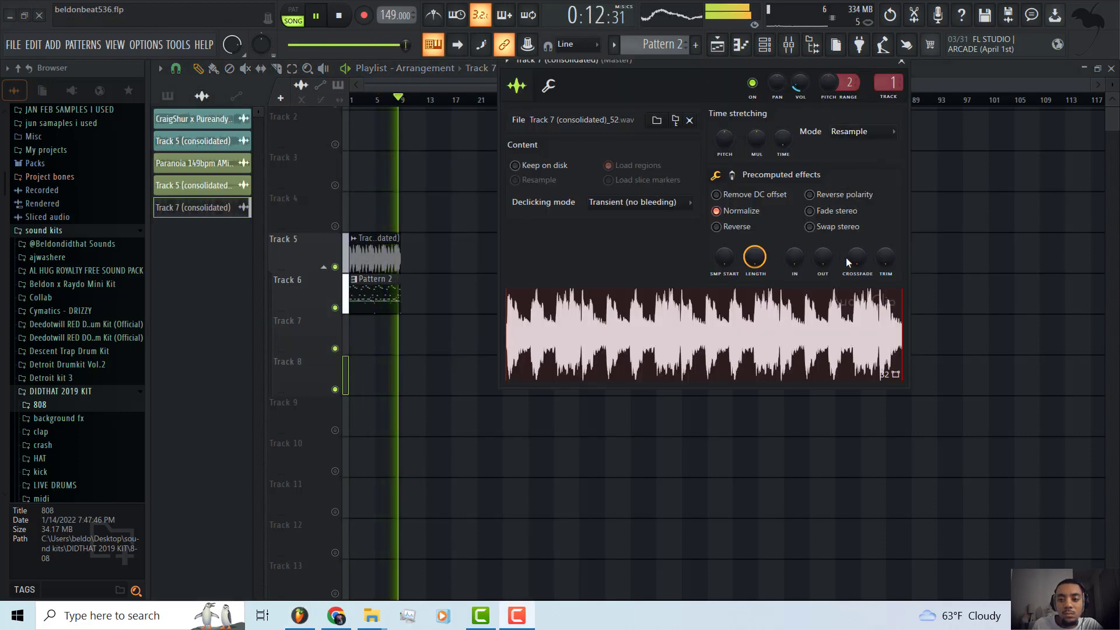
click(850, 131)
click(844, 170)
click(803, 131)
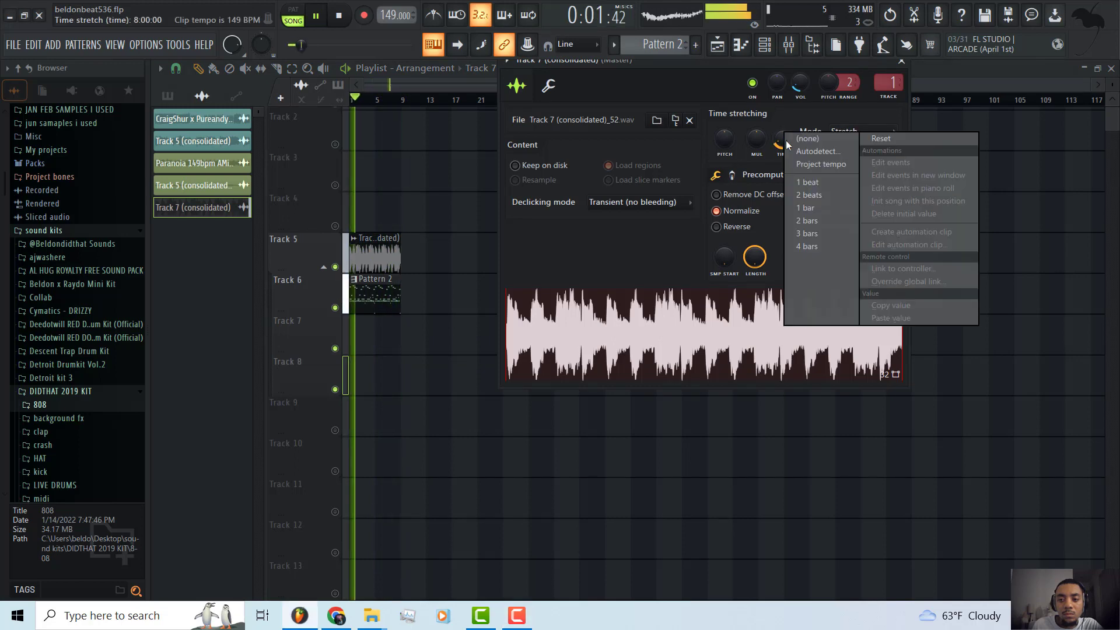
click(792, 152)
click(559, 501)
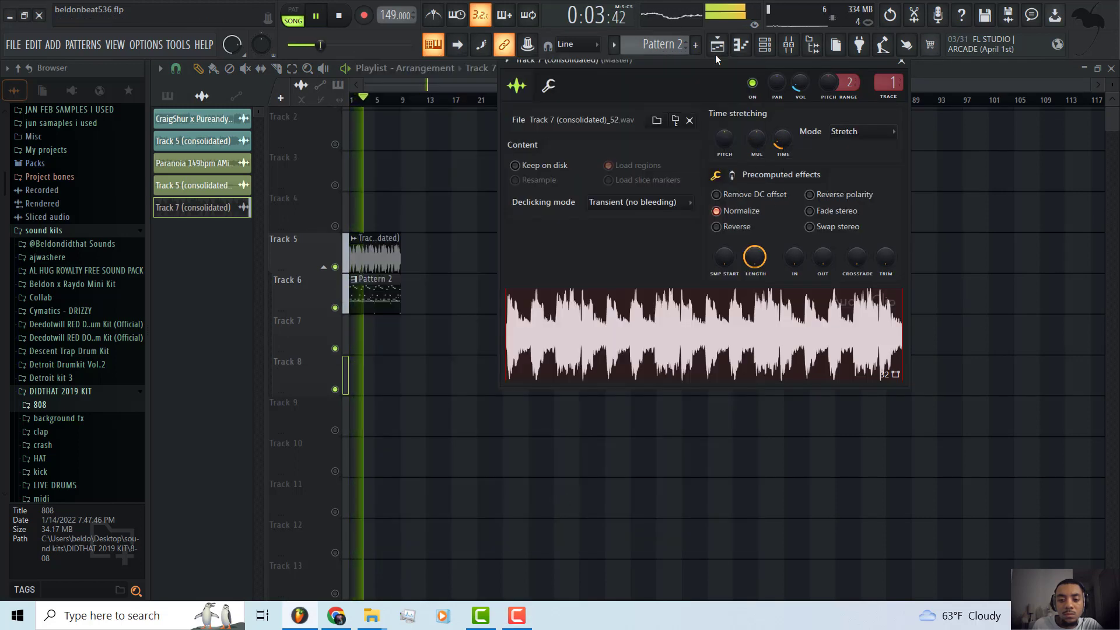
- Show all channels in the channel rack and expand the 808 folder of the DIDTHAT 2019 KIT
key(F6)
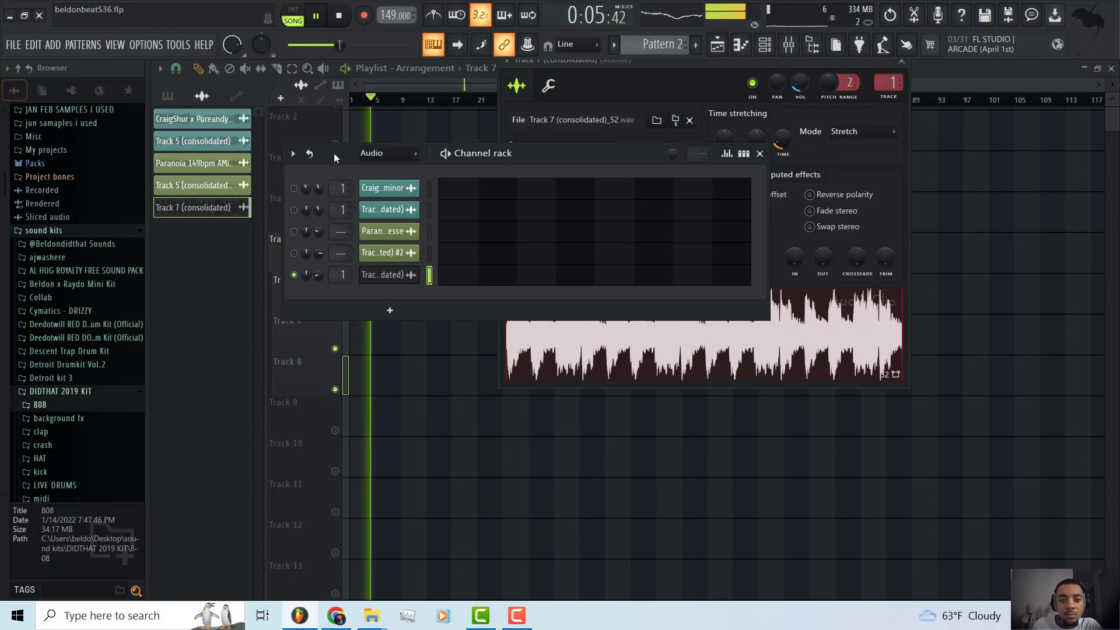
click(371, 153)
click(373, 169)
scroll(0, 275, down, 5)
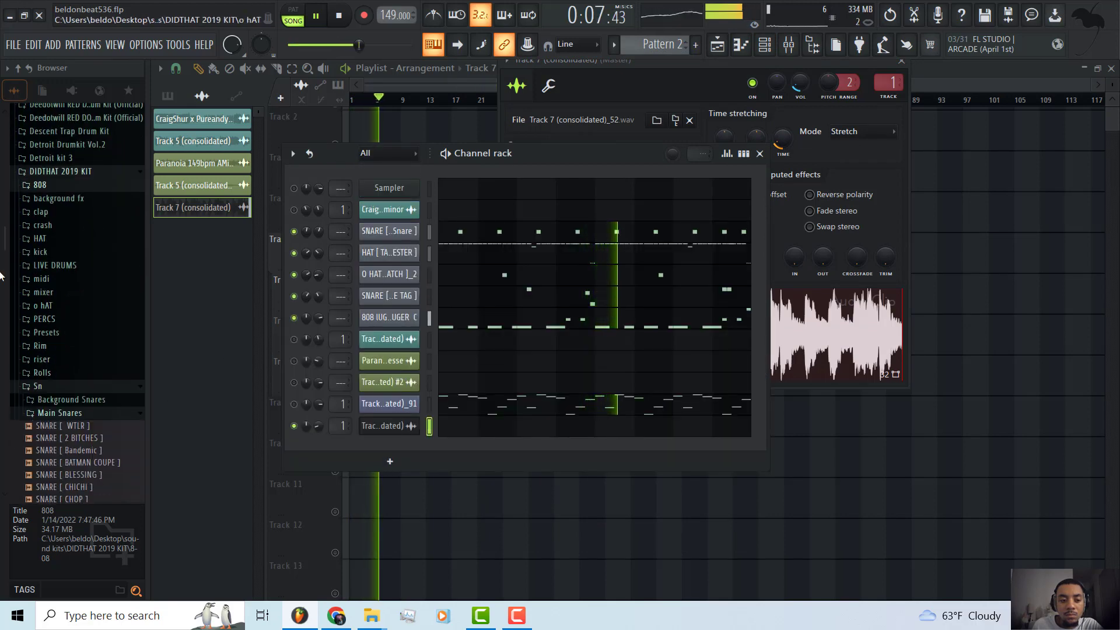
click(39, 185)
scroll(70, 233, down, 5)
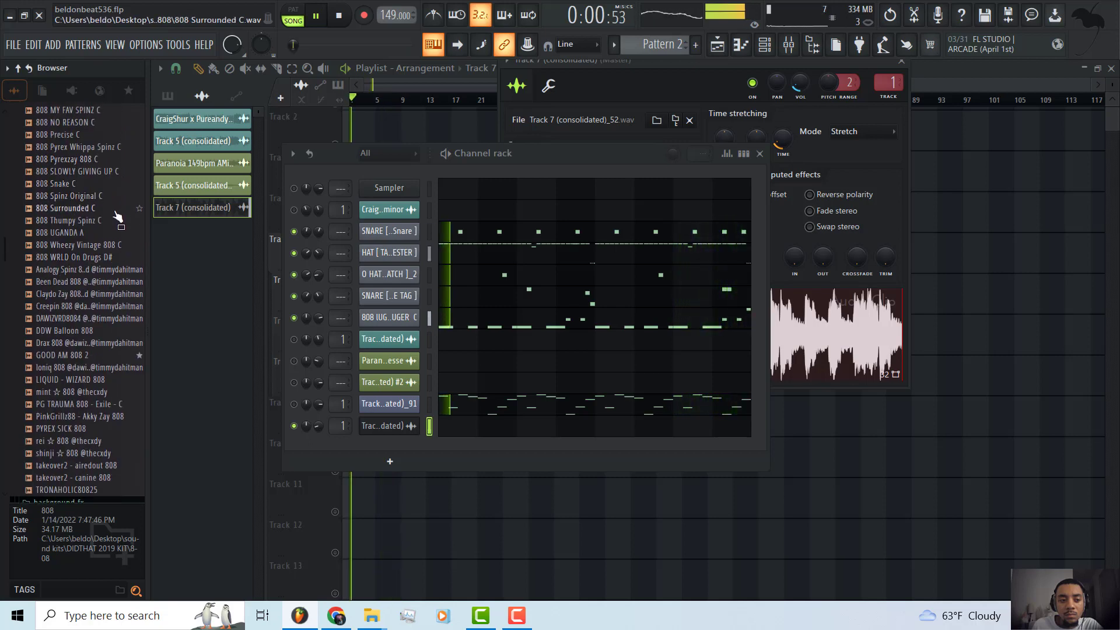
- Audition 808 Surrounded C and 808 Spinz Original C, and load 808 Spinz Original C onto the existing 808 channel
click(115, 213)
scroll(105, 217, up, 2)
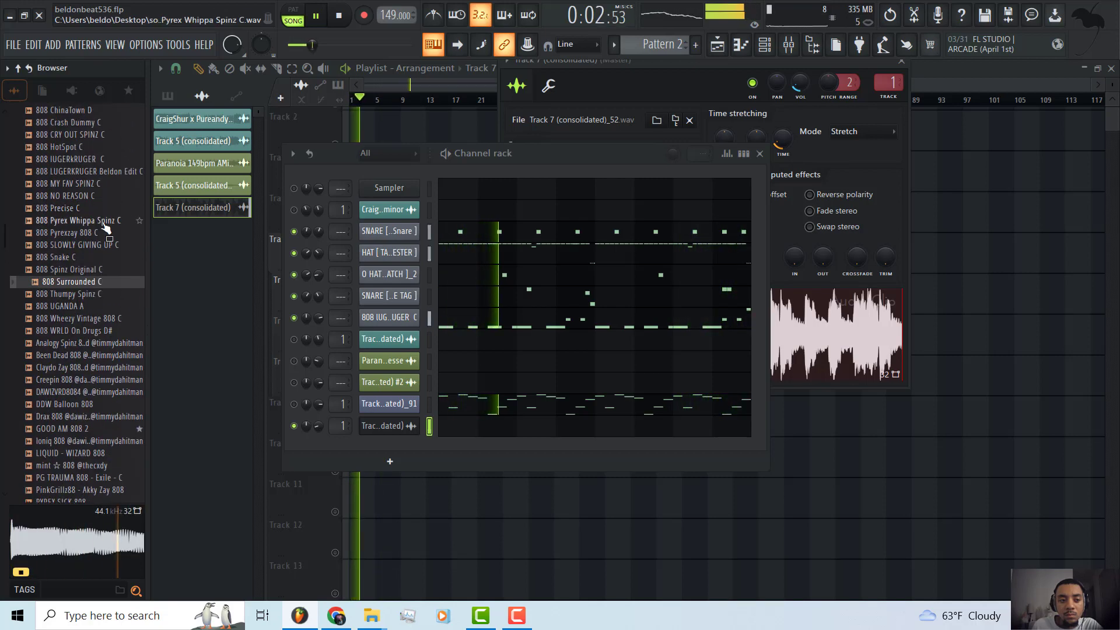
click(103, 270)
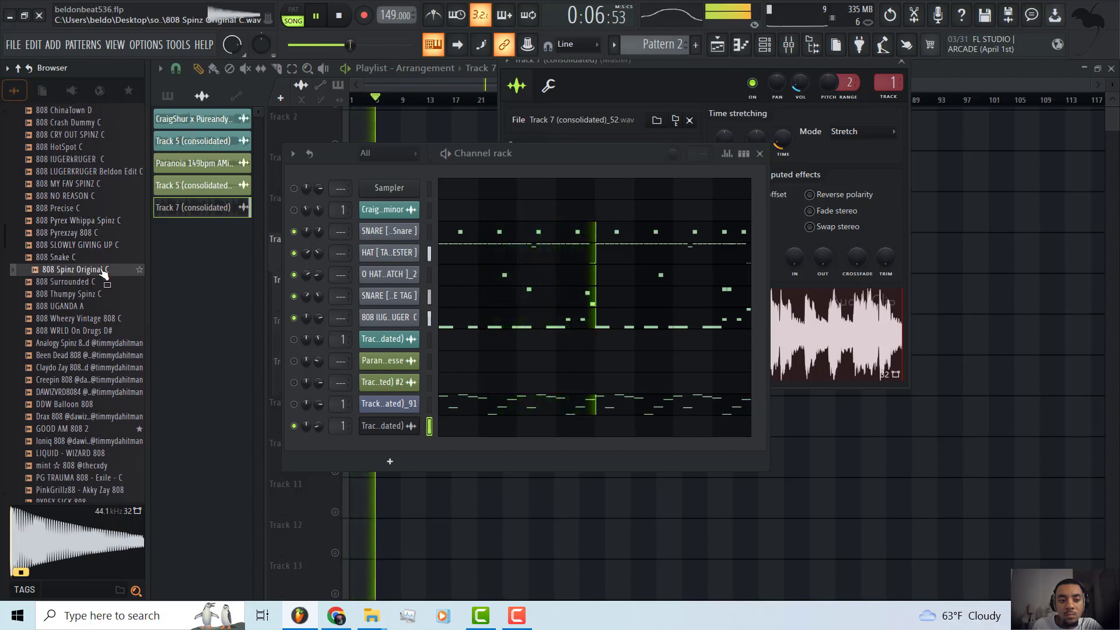
drag(103, 272, 391, 320)
key(space)
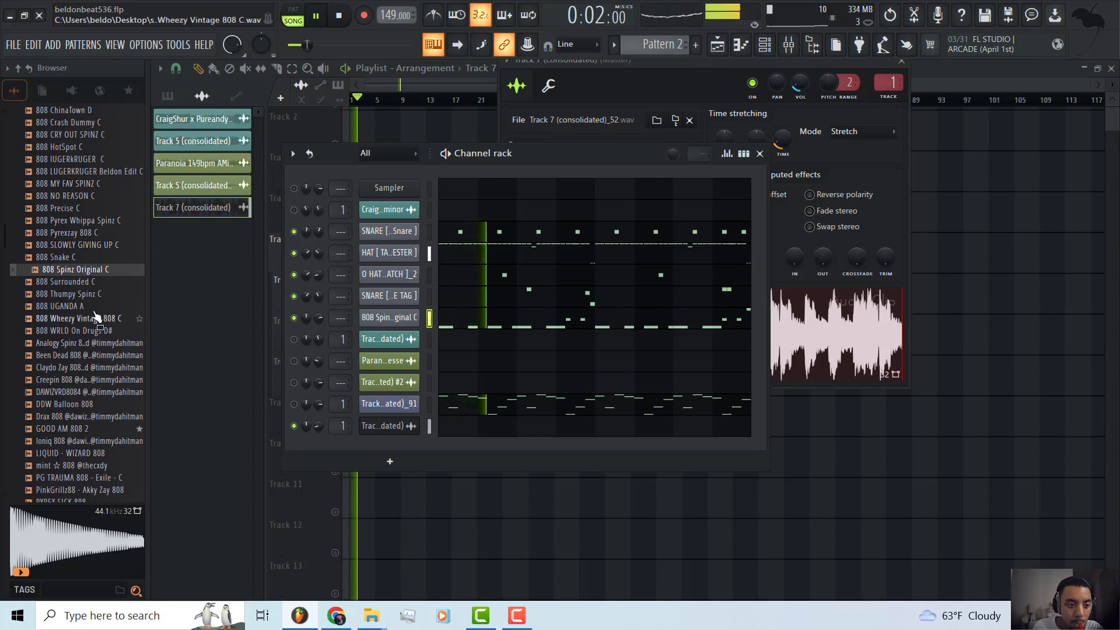
scroll(108, 299, up, 4)
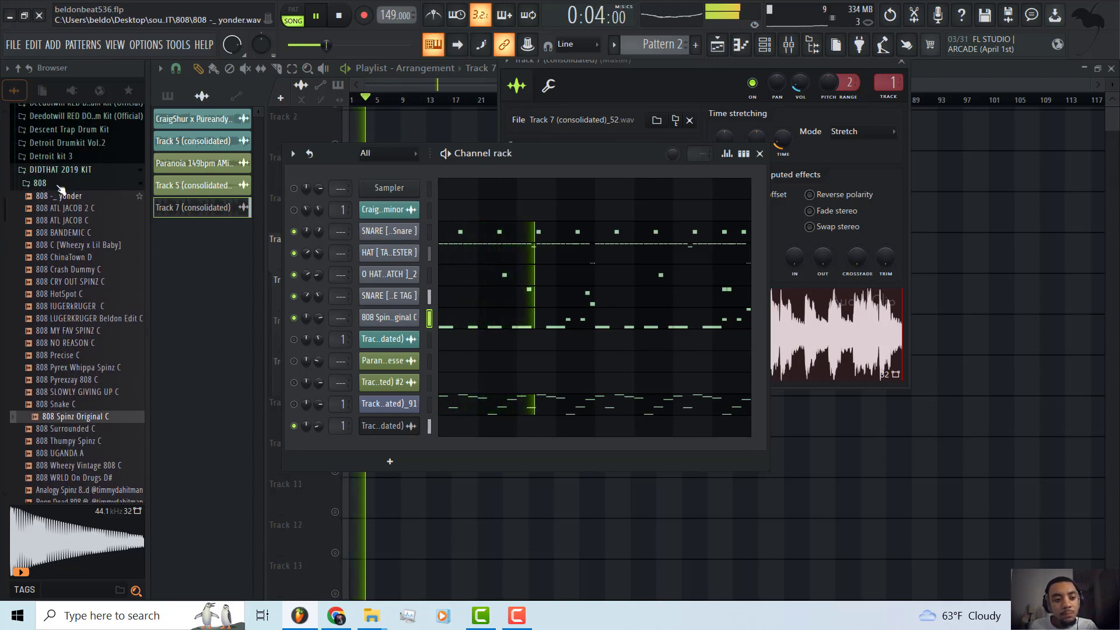
key(F5)
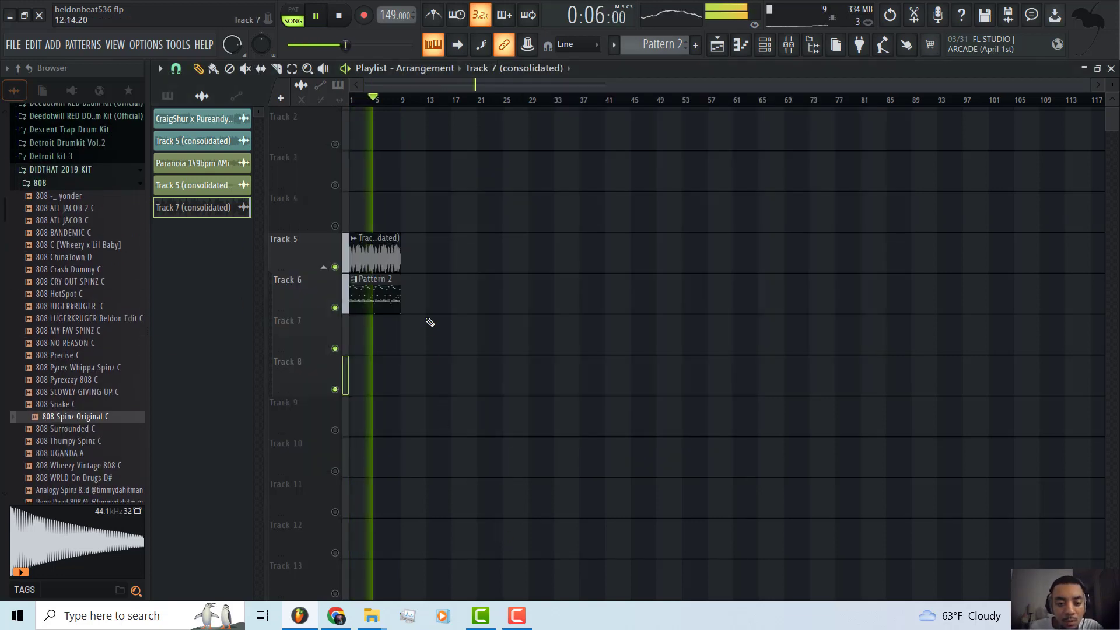
- Repeat the Track 5 audio clip and Pattern 2 at bar 9, and make the second Pattern 2 clip unique
click(387, 295)
click(405, 295)
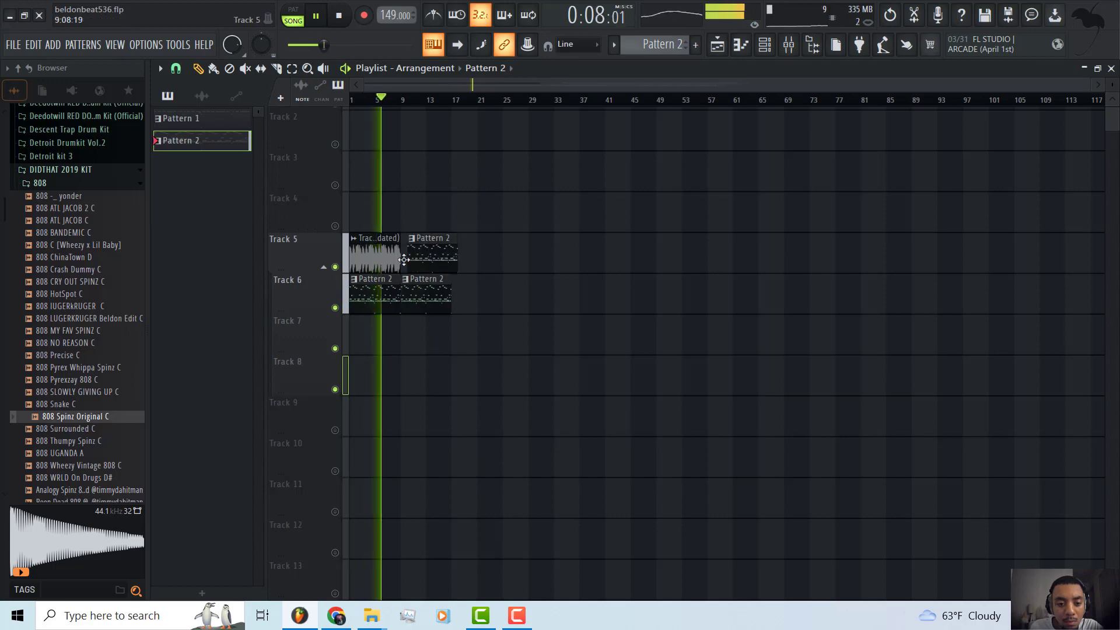
key(ctrl+alt+c)
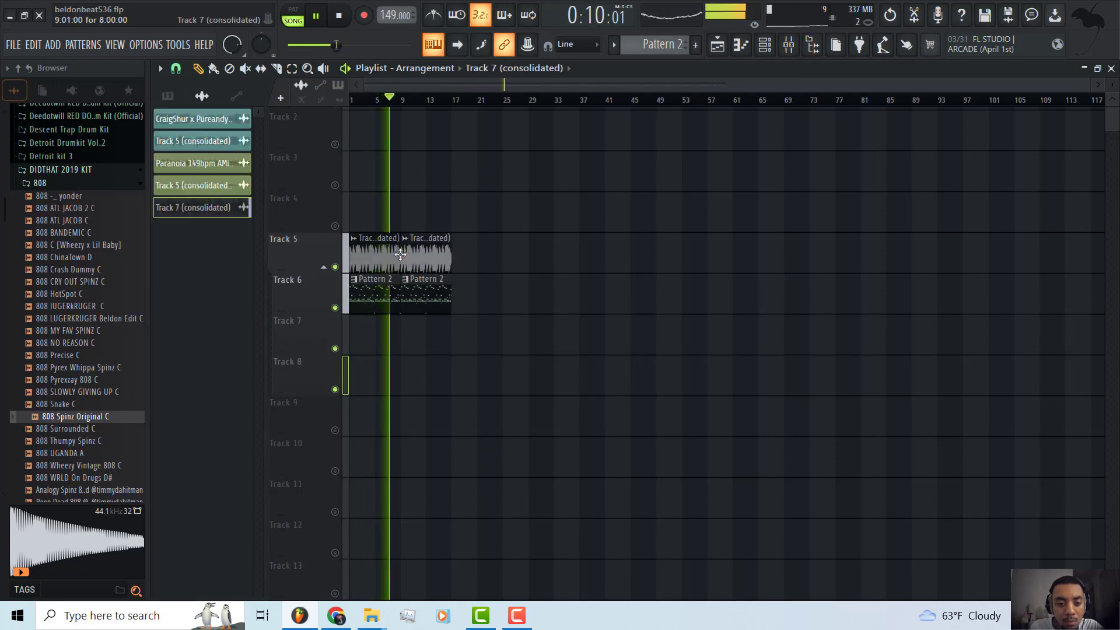
click(405, 279)
click(435, 367)
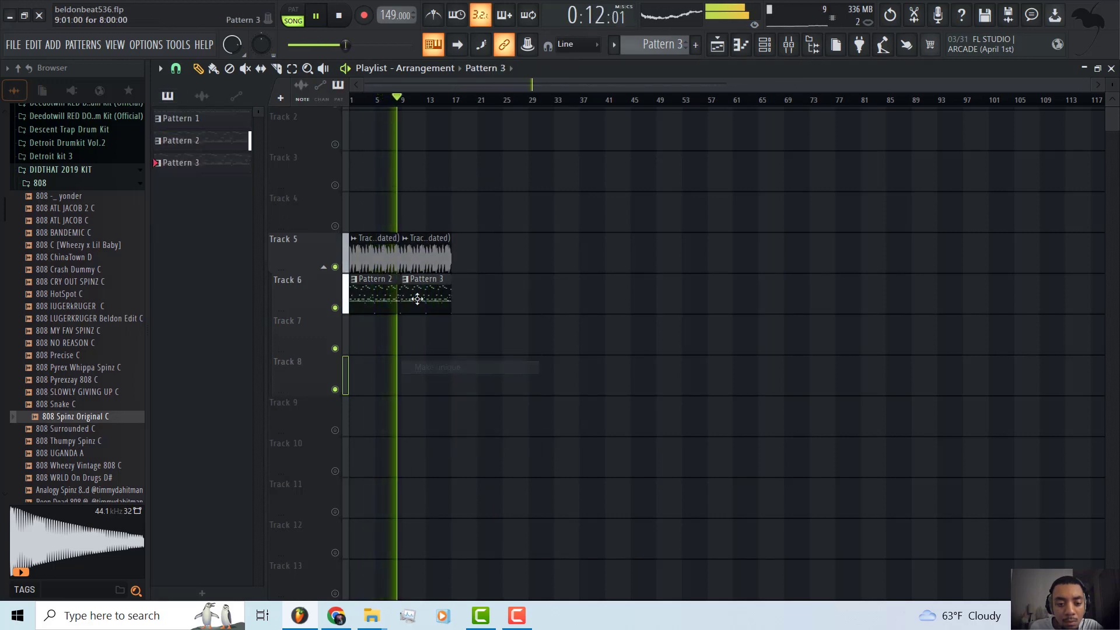
- In Pattern 3's 808 Spinz Original C notes, replace the E5 note near bar 7's start with a short B5 at bar 7
key(F7)
click(775, 46)
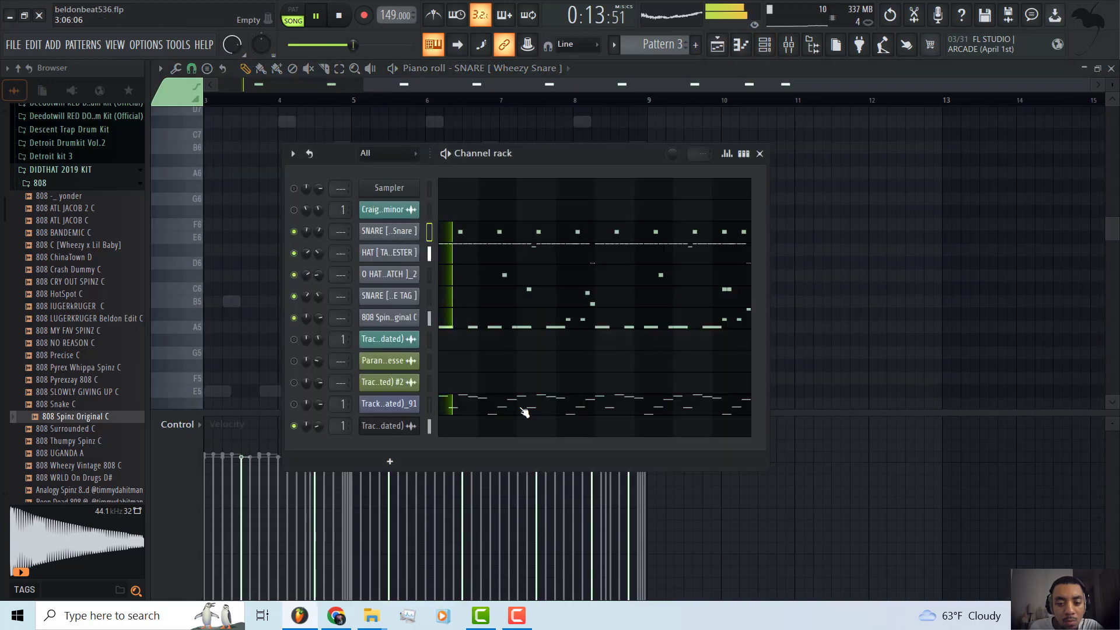
click(506, 328)
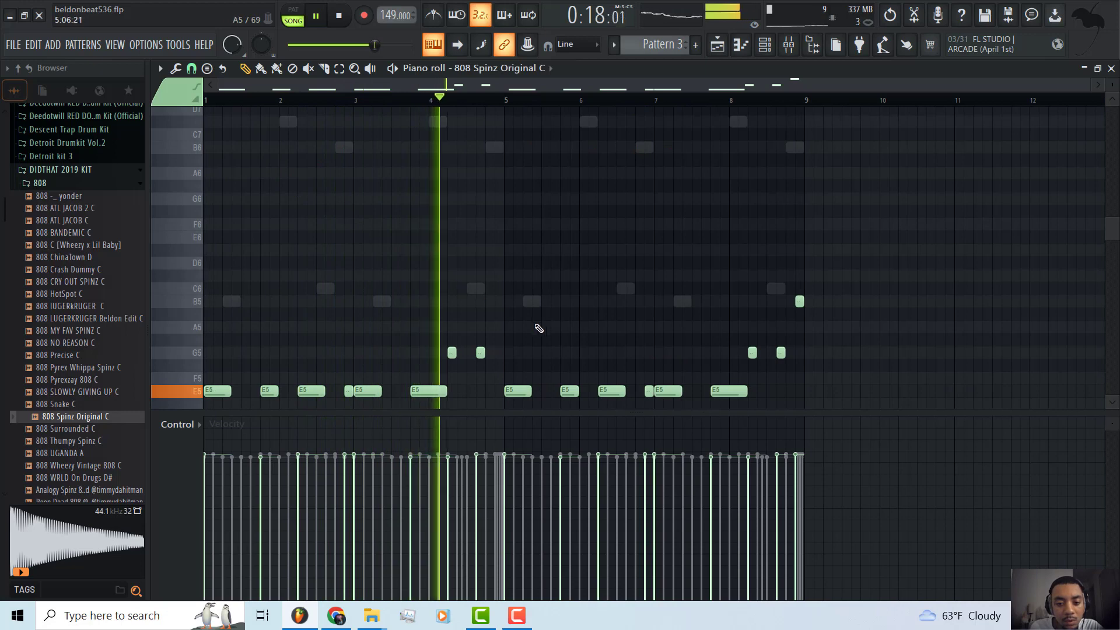
right_click(668, 391)
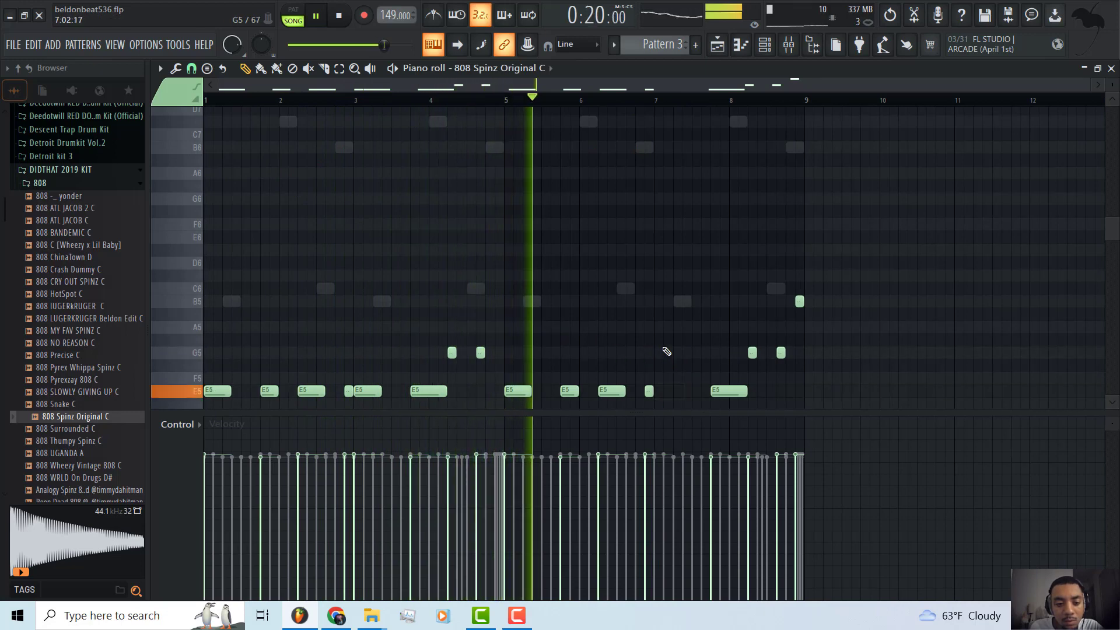
click(657, 301)
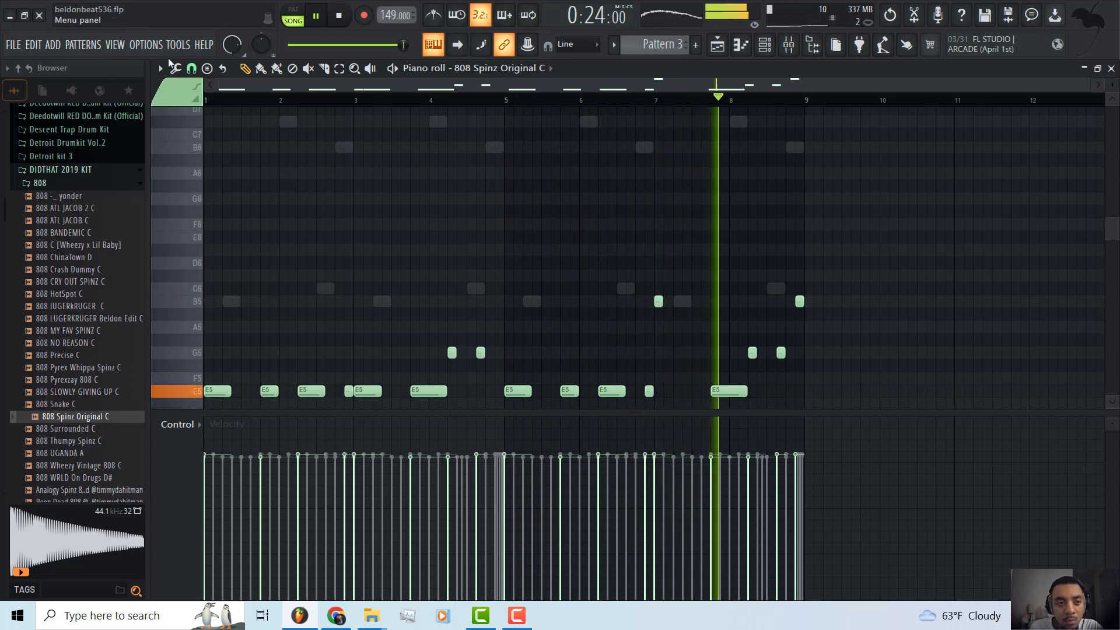
- With a finer snap, shorten the B5 note at bar 7 to 0:01:08 and add three adjacent B5 notes of that length in the bar
click(191, 68)
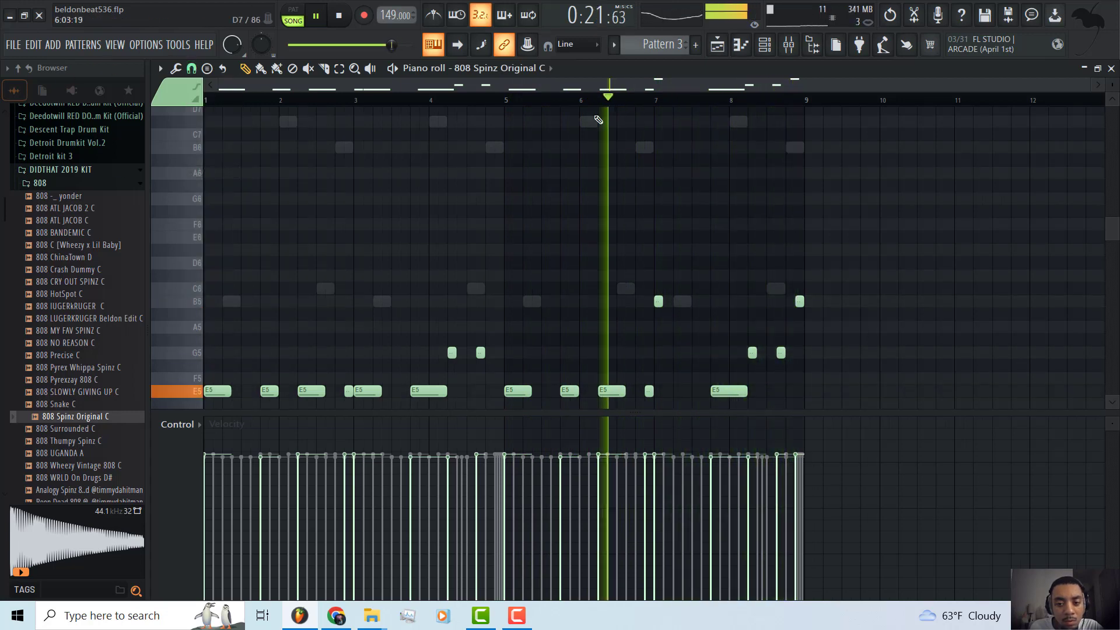
scroll(660, 104, up, 2)
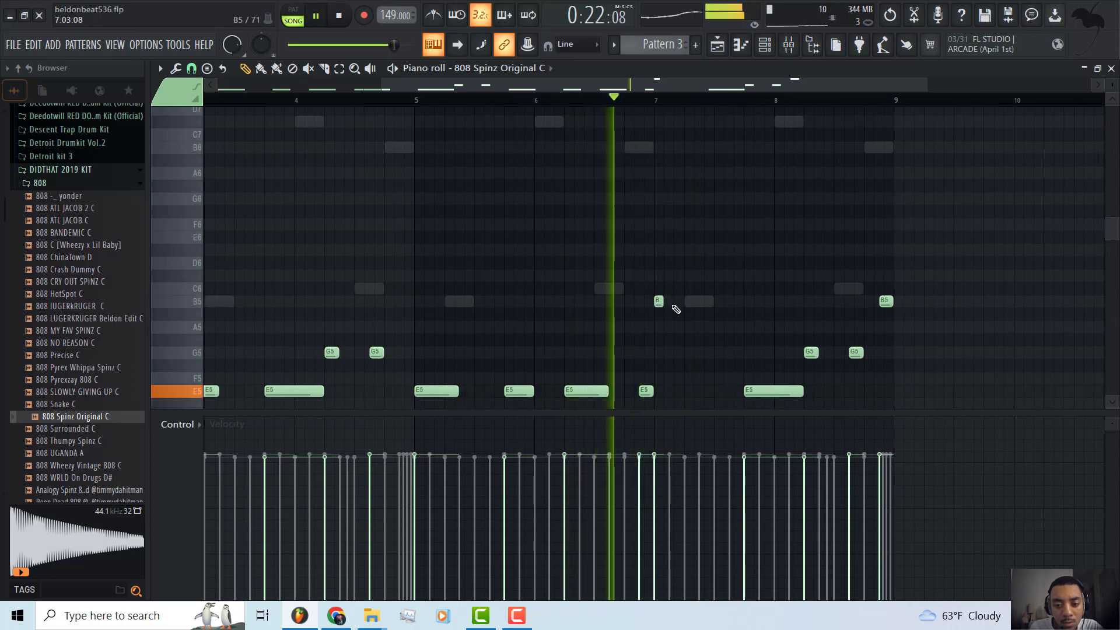
click(689, 301)
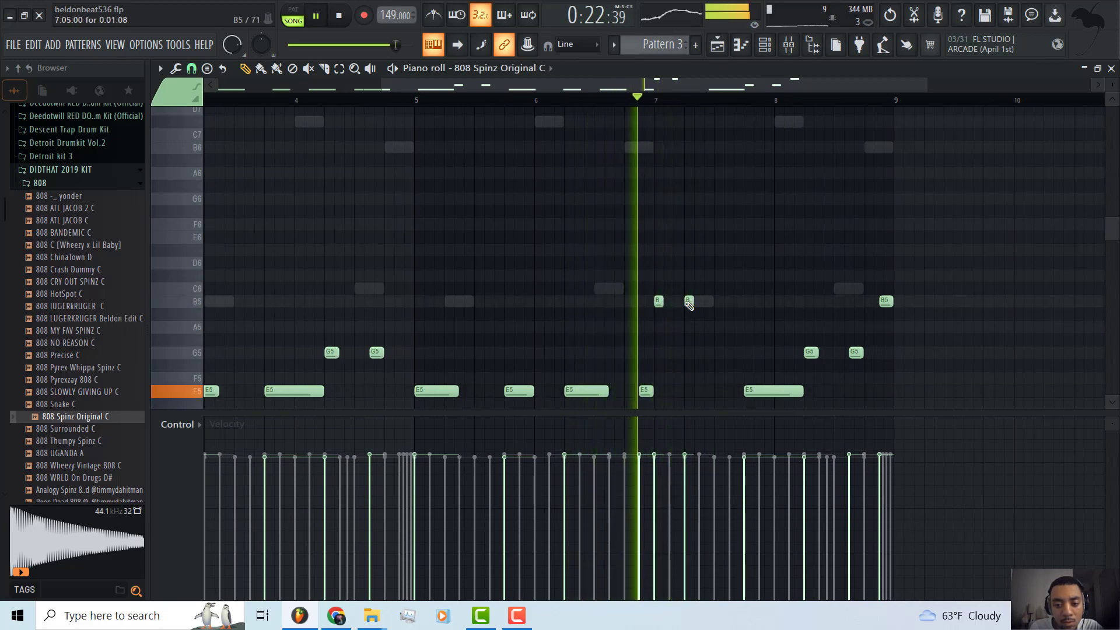
click(701, 302)
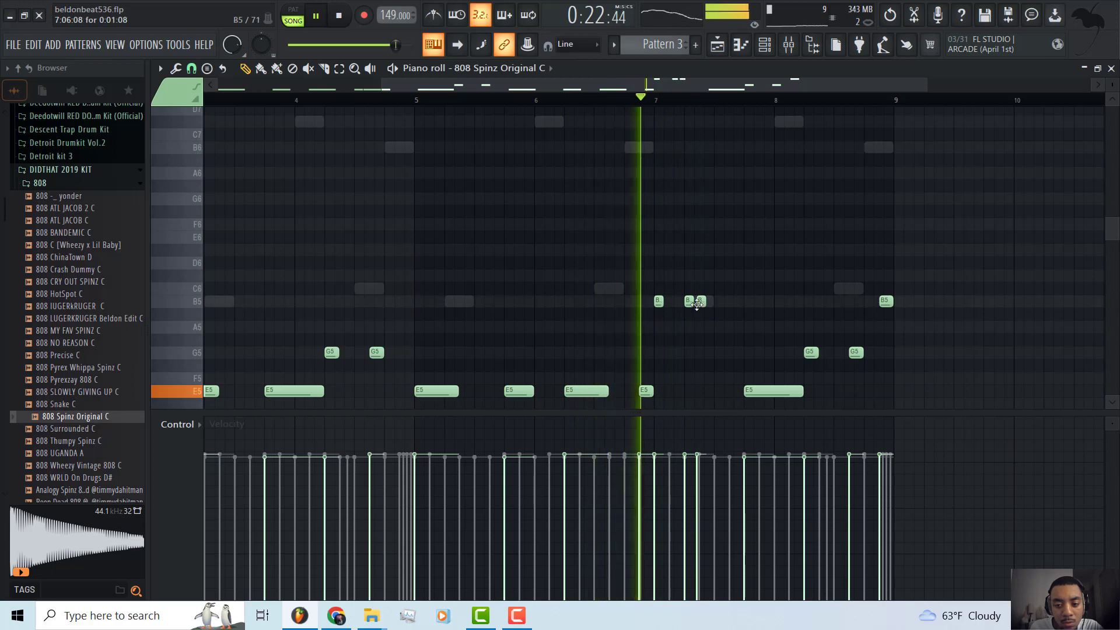
click(708, 301)
key(space)
key(space)
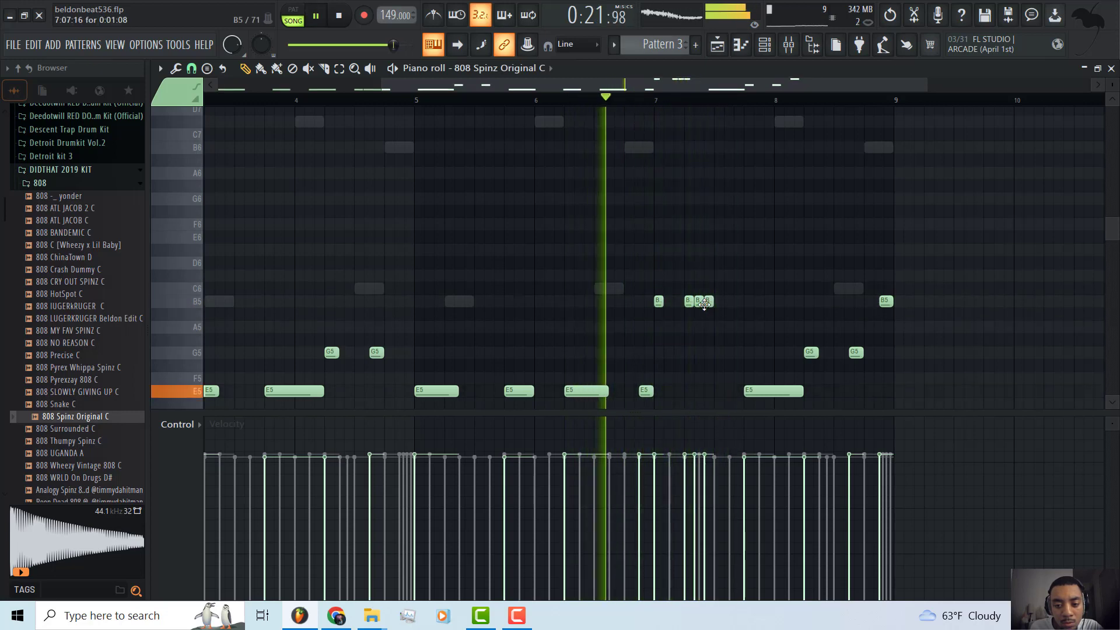
- Try raising the last of the adjacent short B5 notes in bar 7 to C#6
drag(704, 304, 707, 275)
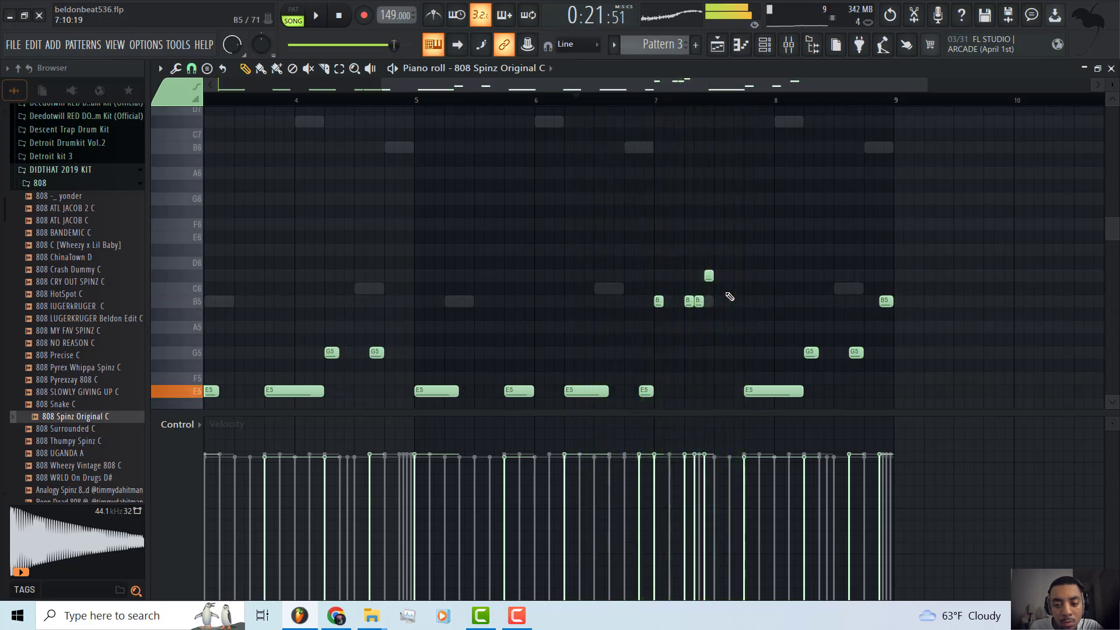
right_click(709, 276)
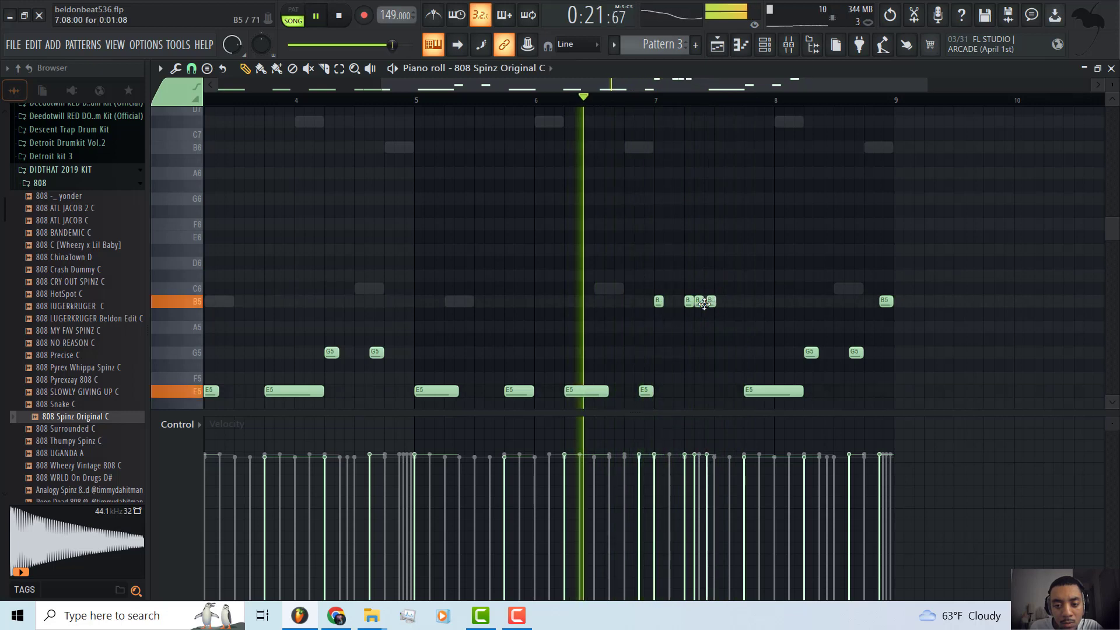
right_click(708, 302)
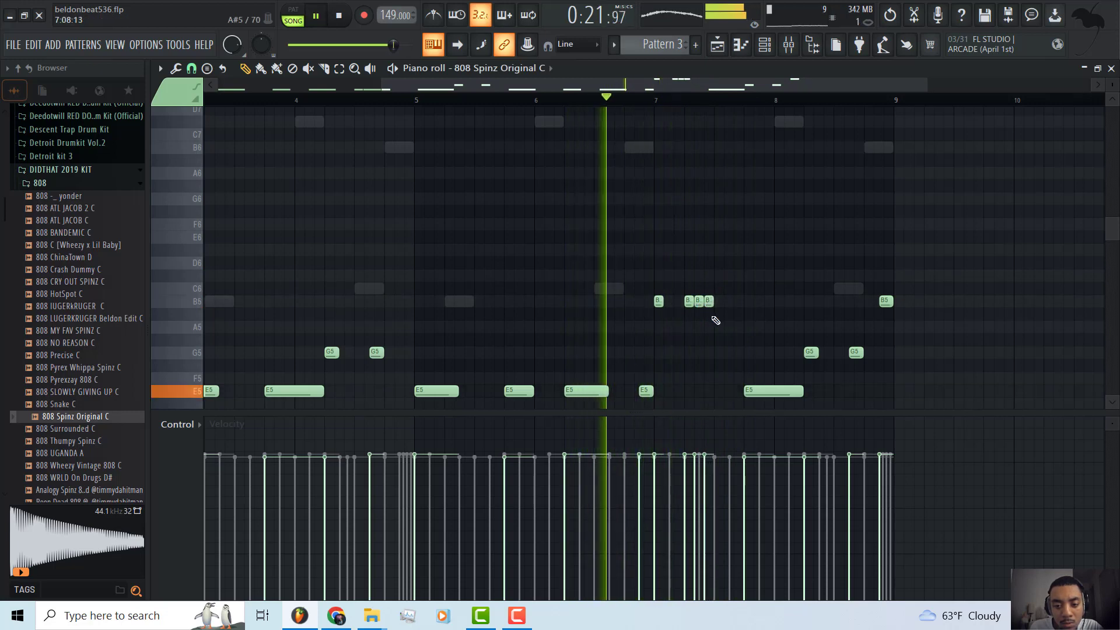
- Continue the bar 7 run with two pairs of short A5 notes and a pair of short G5 notes, replacing the last adjacent B5 and the long E5
click(717, 326)
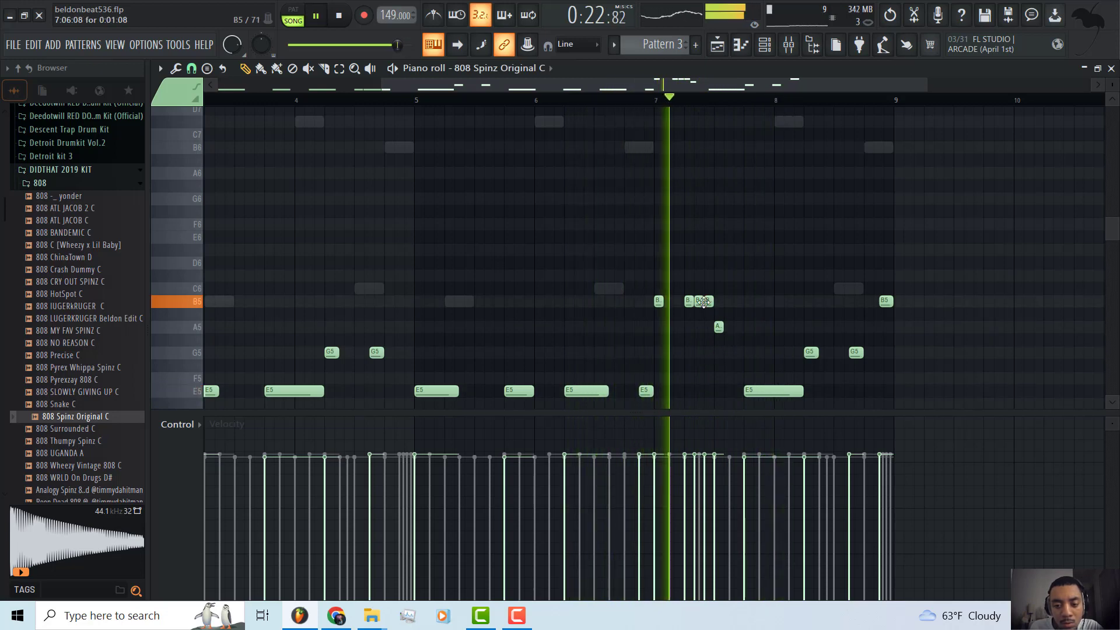
right_click(704, 301)
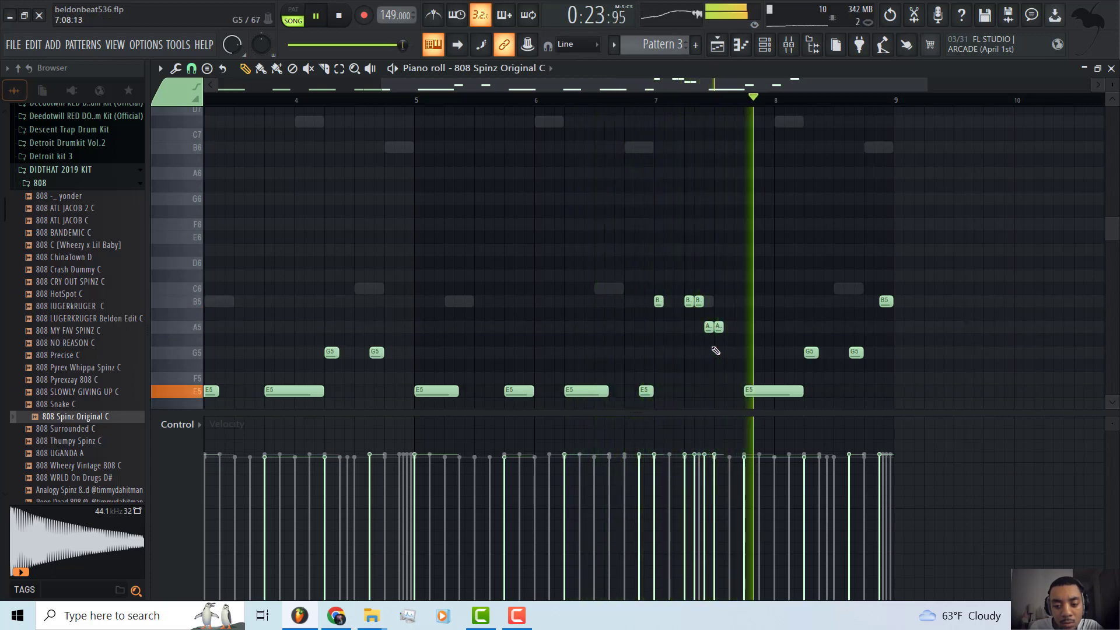
right_click(752, 391)
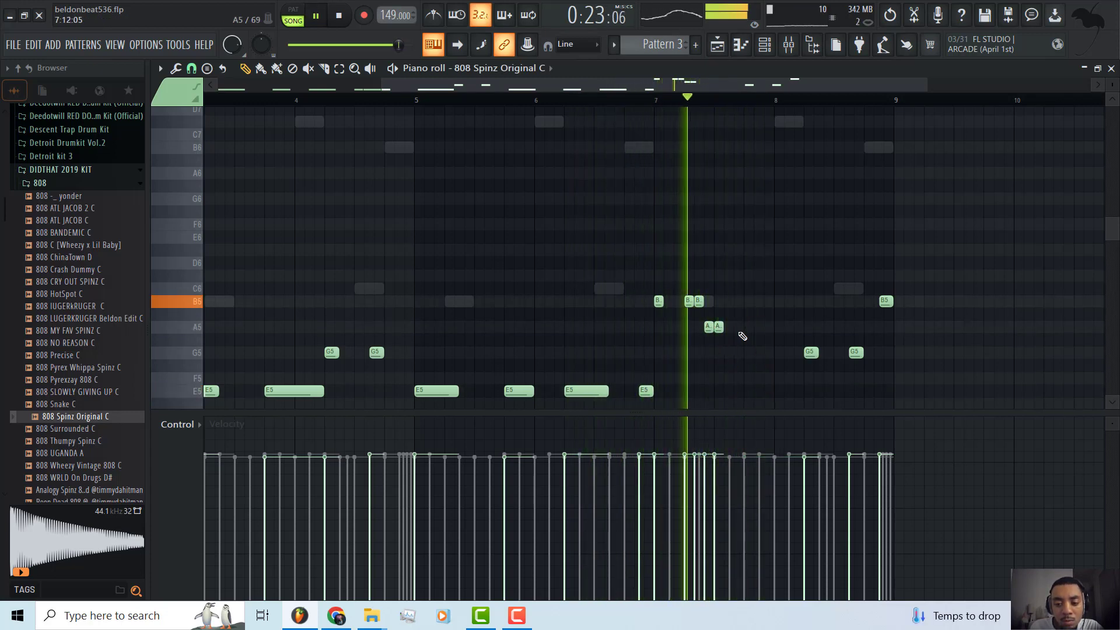
click(744, 328)
click(748, 327)
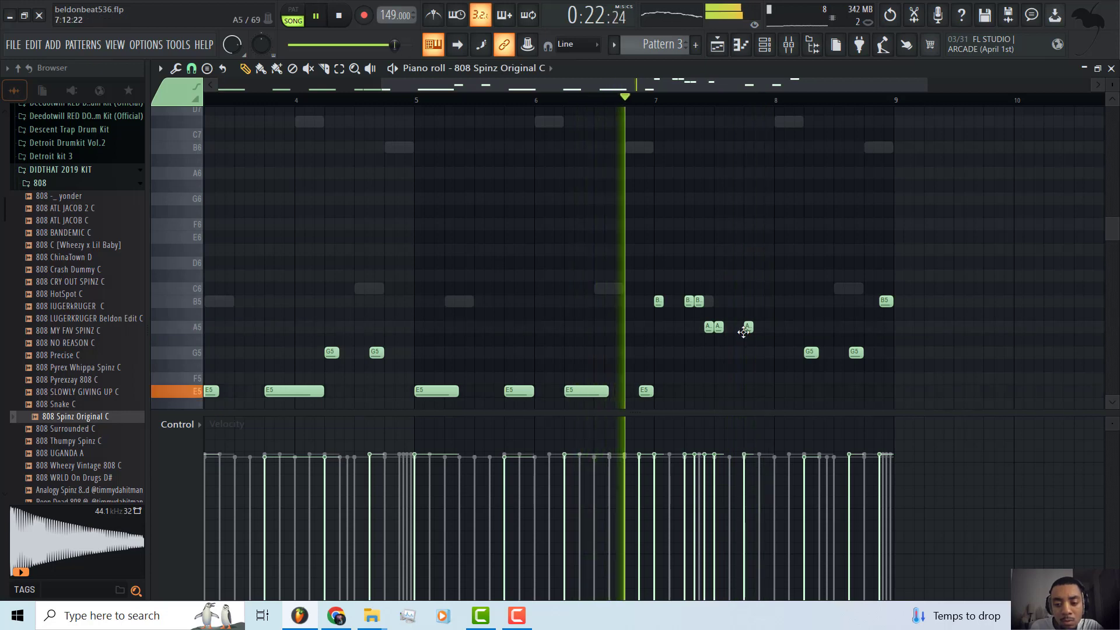
click(758, 327)
click(775, 352)
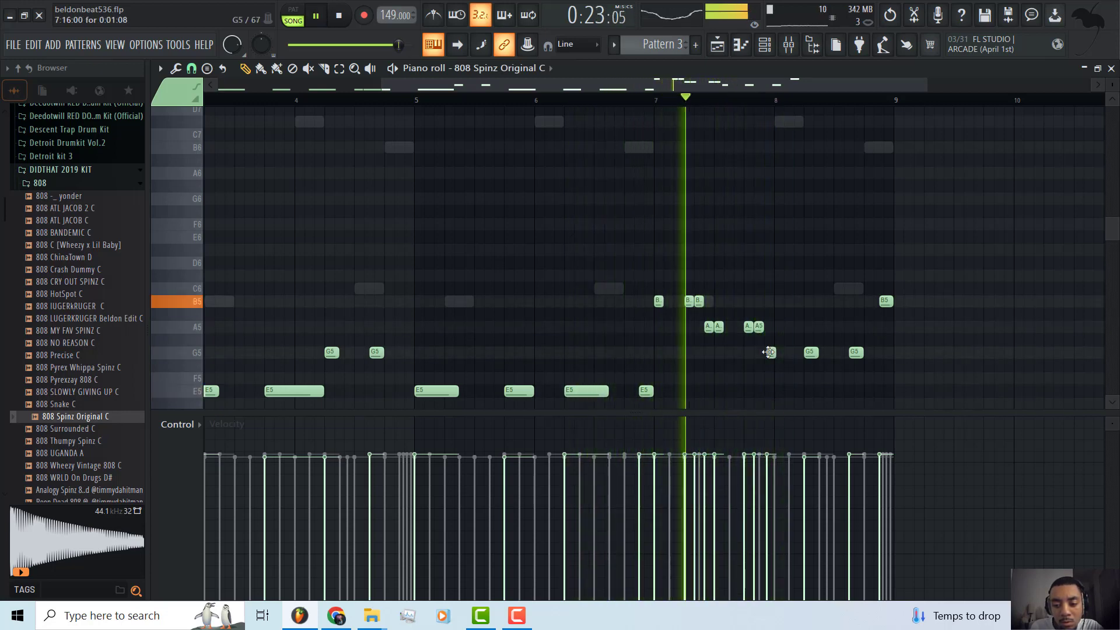
- Shorten the first of the longer G5 notes in bar 8 and add another short G5 shortly after it
scroll(671, 82, down, 2)
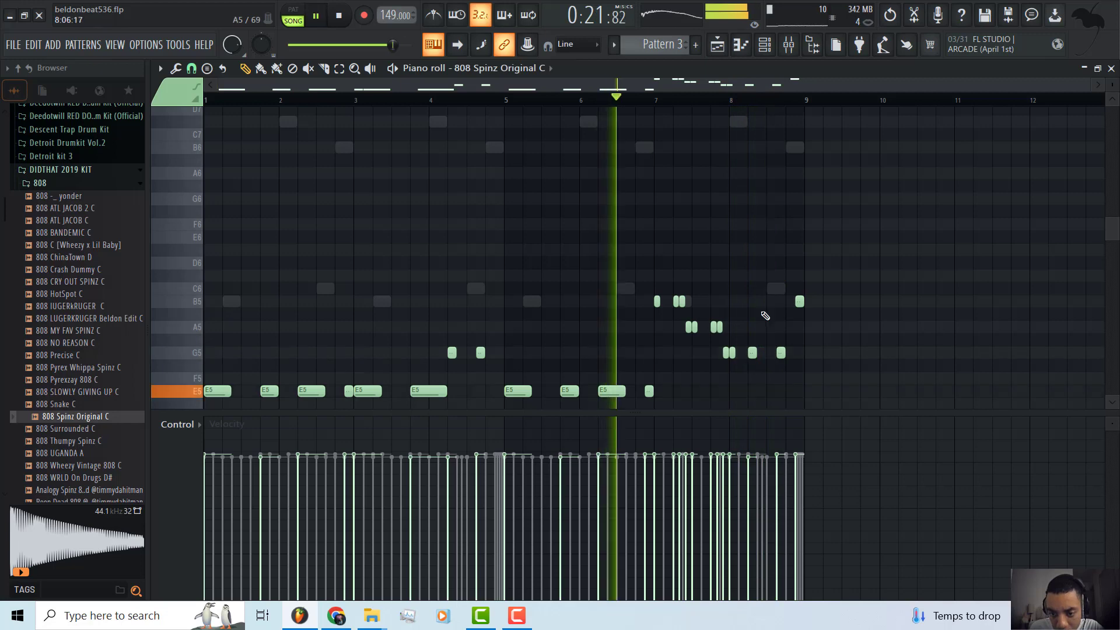
scroll(777, 105, up, 2)
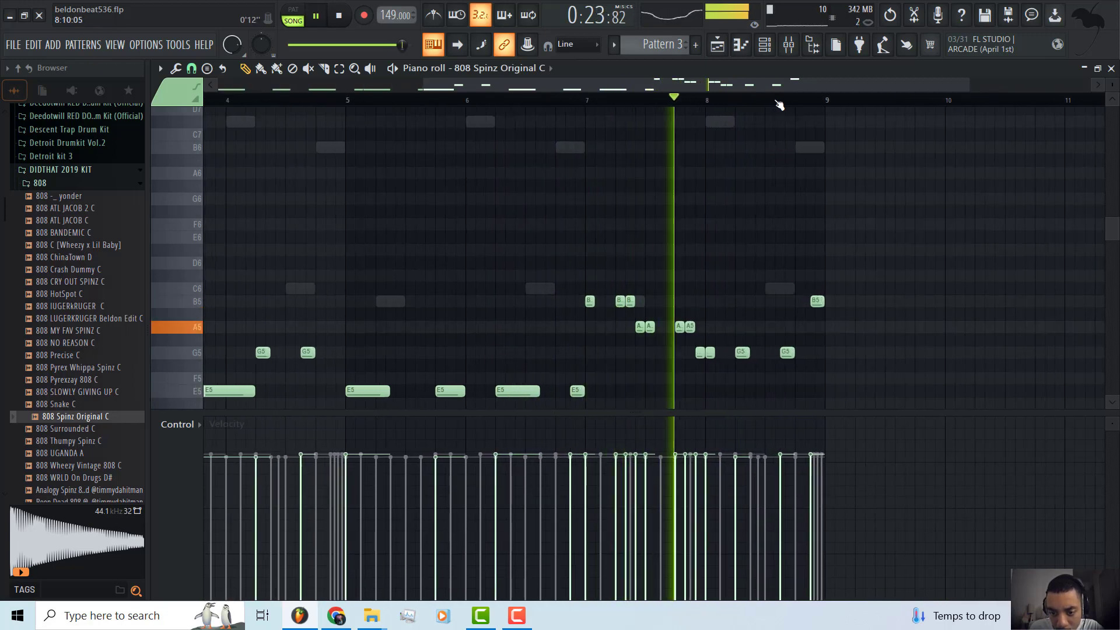
key(space)
key(space)
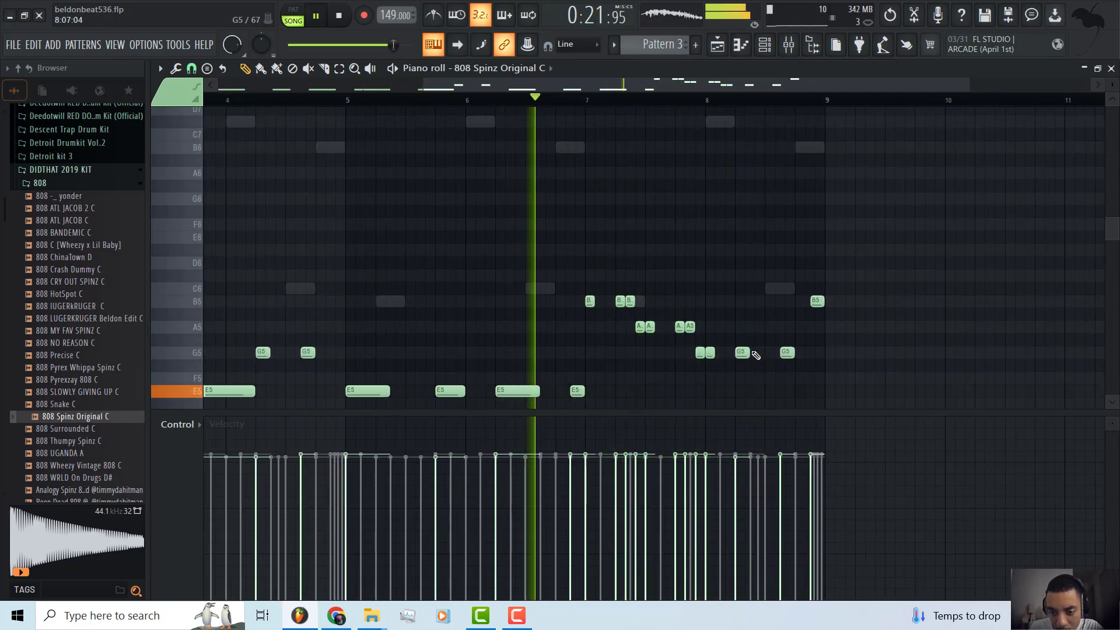
drag(749, 353, 745, 353)
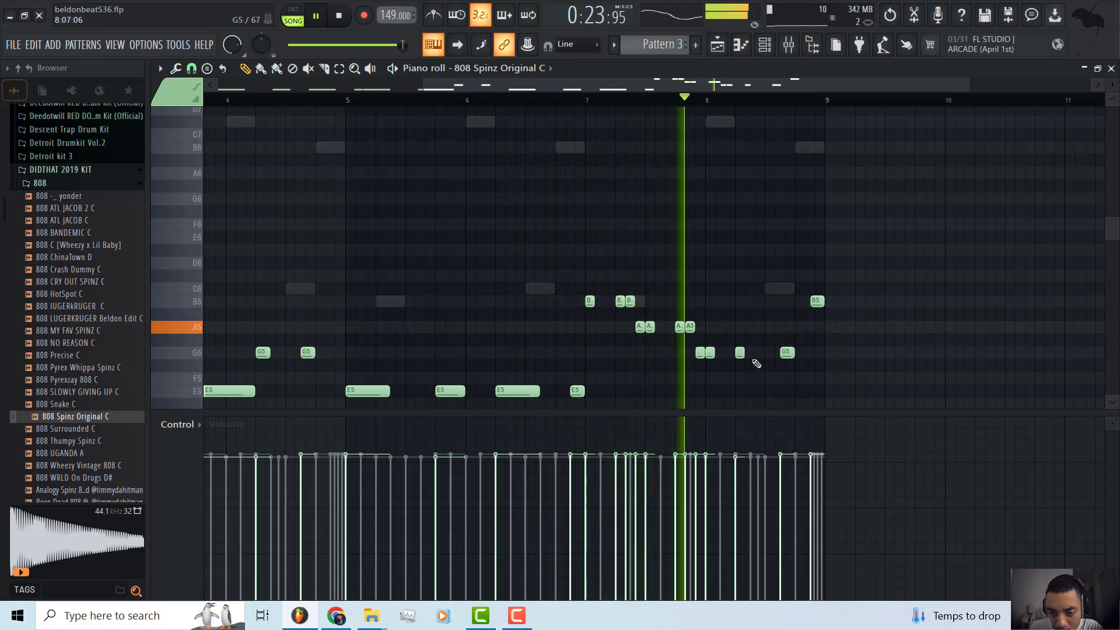
click(760, 352)
key(space)
key(space)
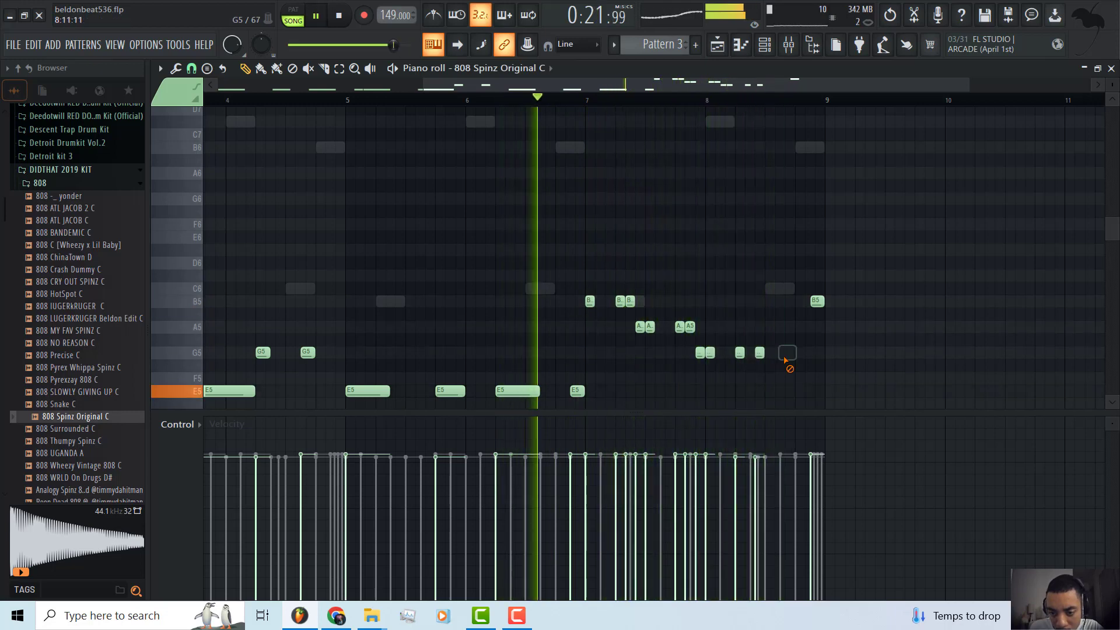
- Replace the remaining longer G5 and B5 notes at the end of bar 8 with shorter ones placed slightly earlier
right_click(787, 353)
click(779, 353)
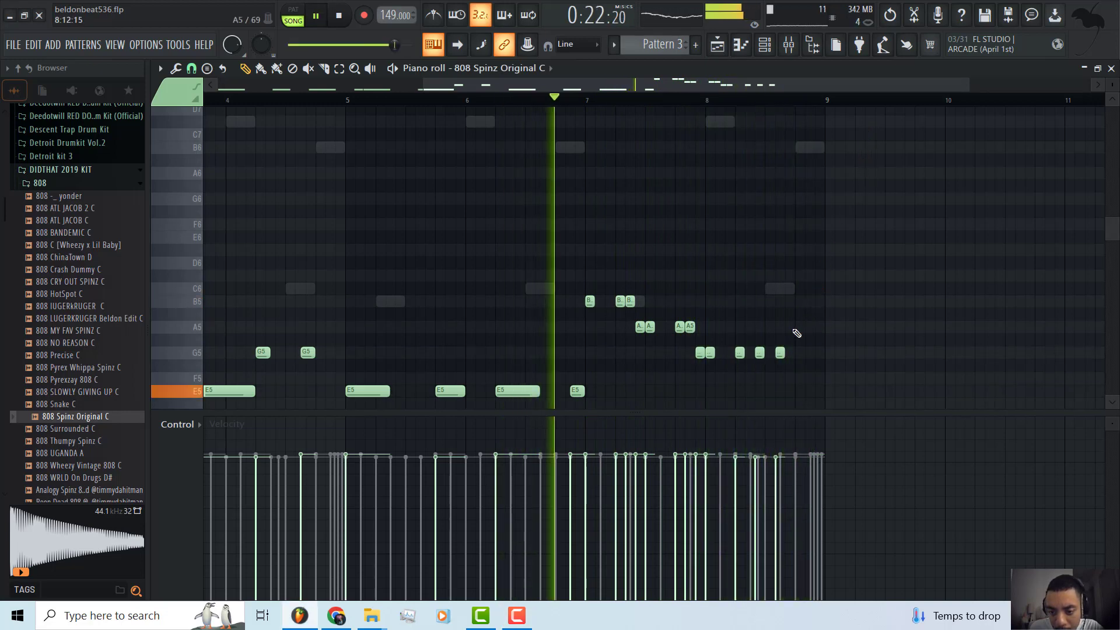
click(799, 302)
- Lower the final B5 note in bar 8 by one octave to B4
scroll(799, 292, down, 3)
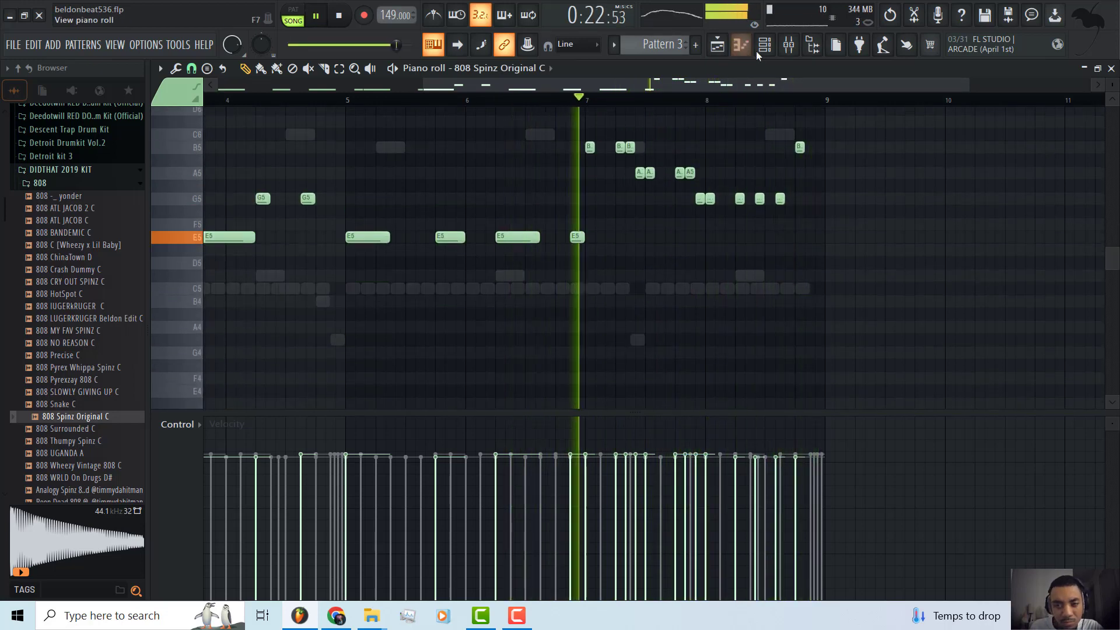
scroll(295, 212, up, 2)
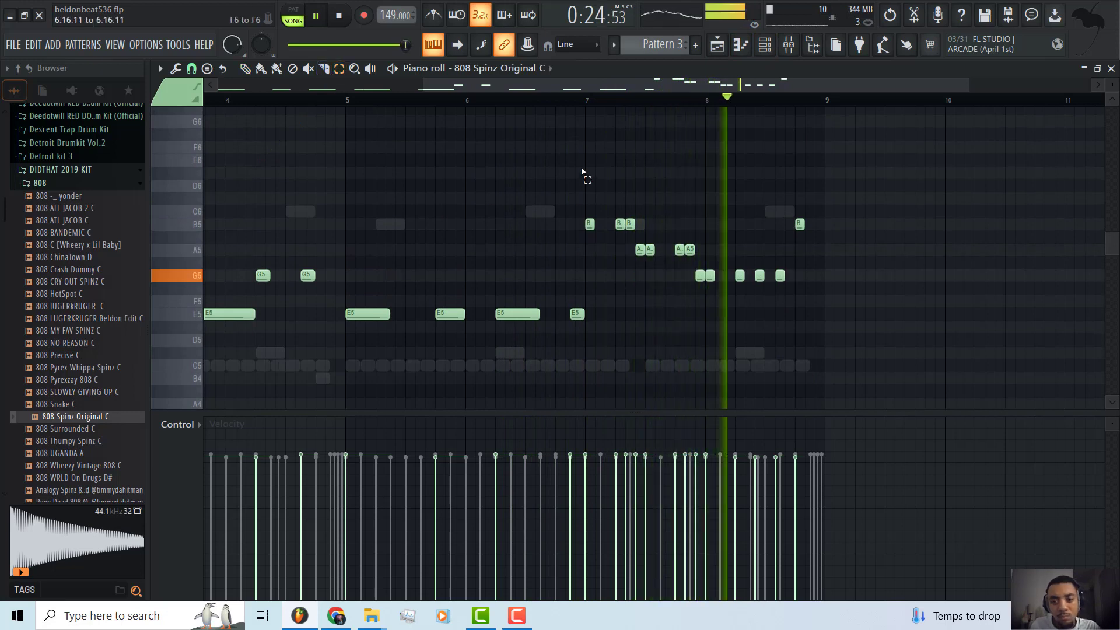
drag(585, 175, 925, 294)
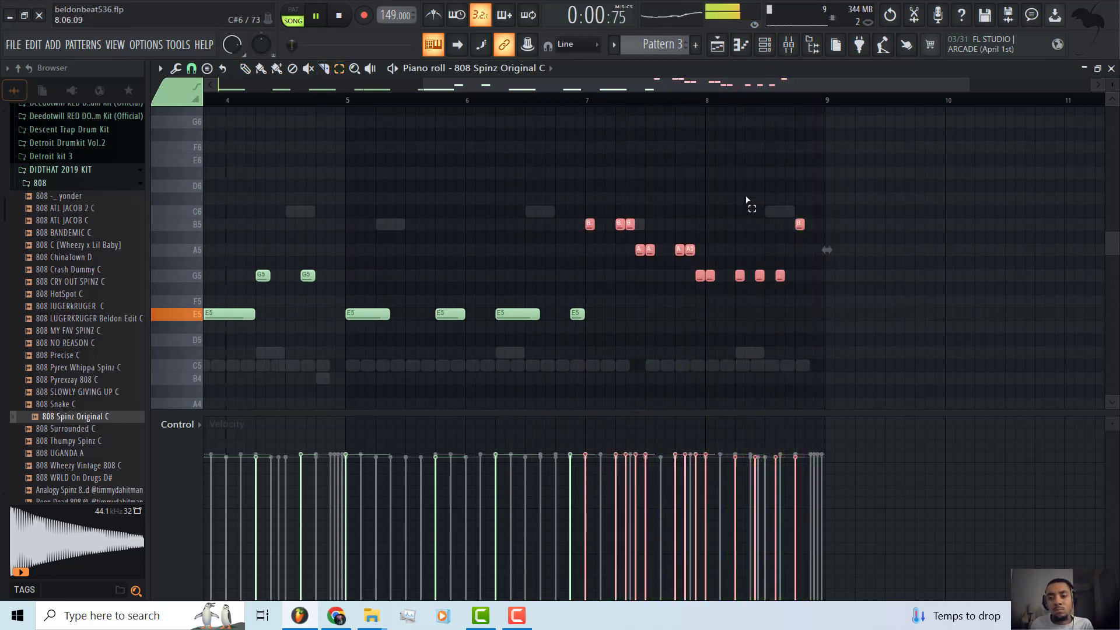
drag(833, 225, 755, 209)
key(ctrl+Down)
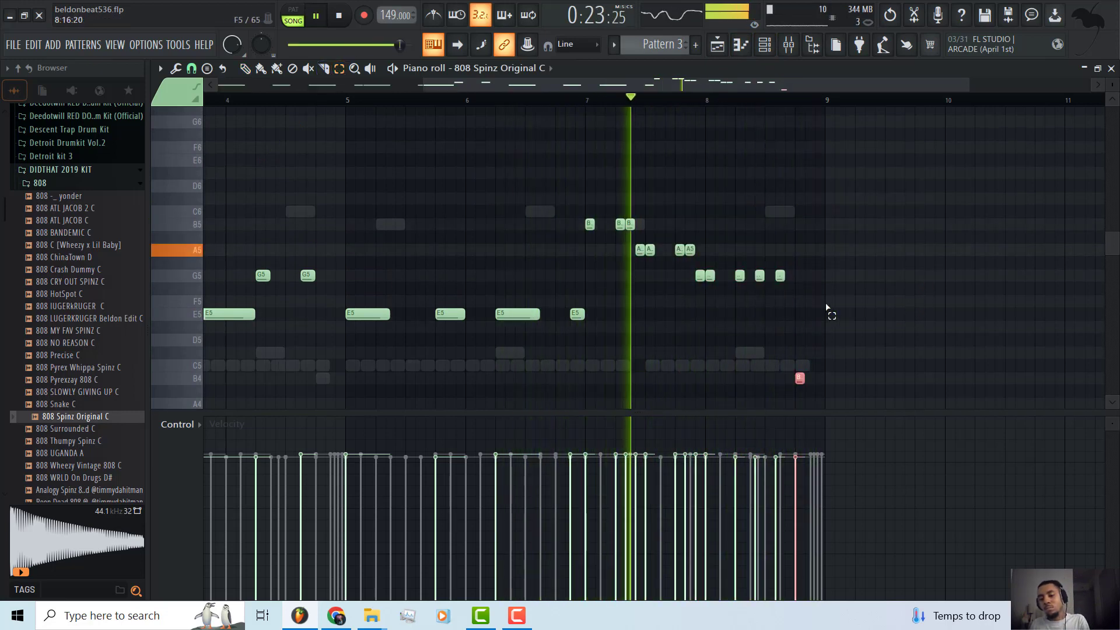
ctrl+click(721, 315)
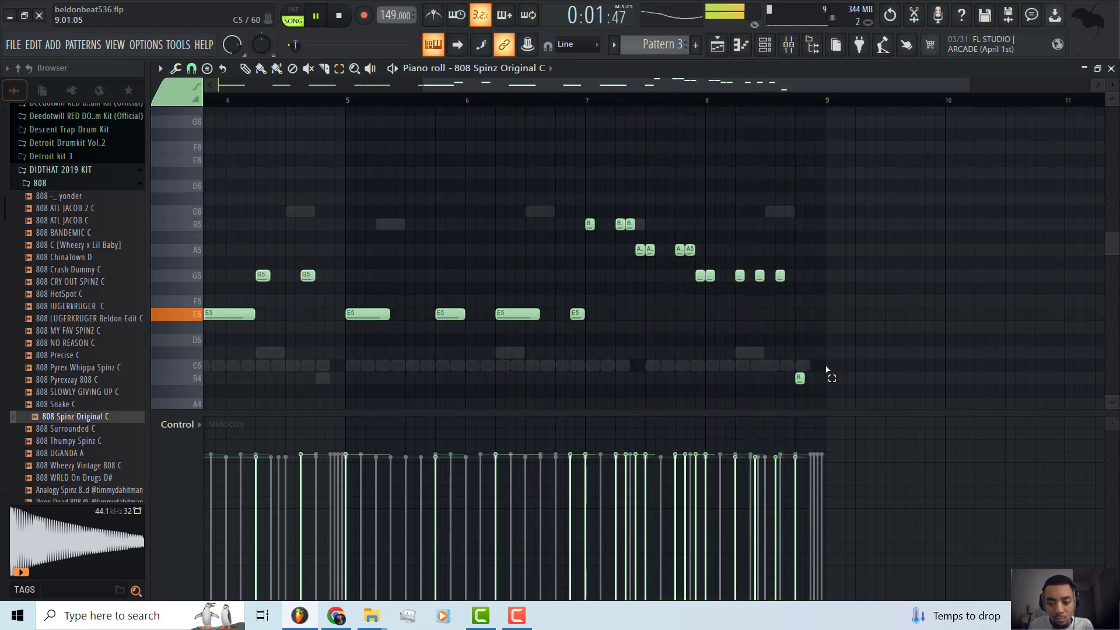
- Copy the new 808 run from bars 7 and 8 into the SNARE [TOE TAG] channel's piano roll in Pattern 3
drag(822, 395, 592, 185)
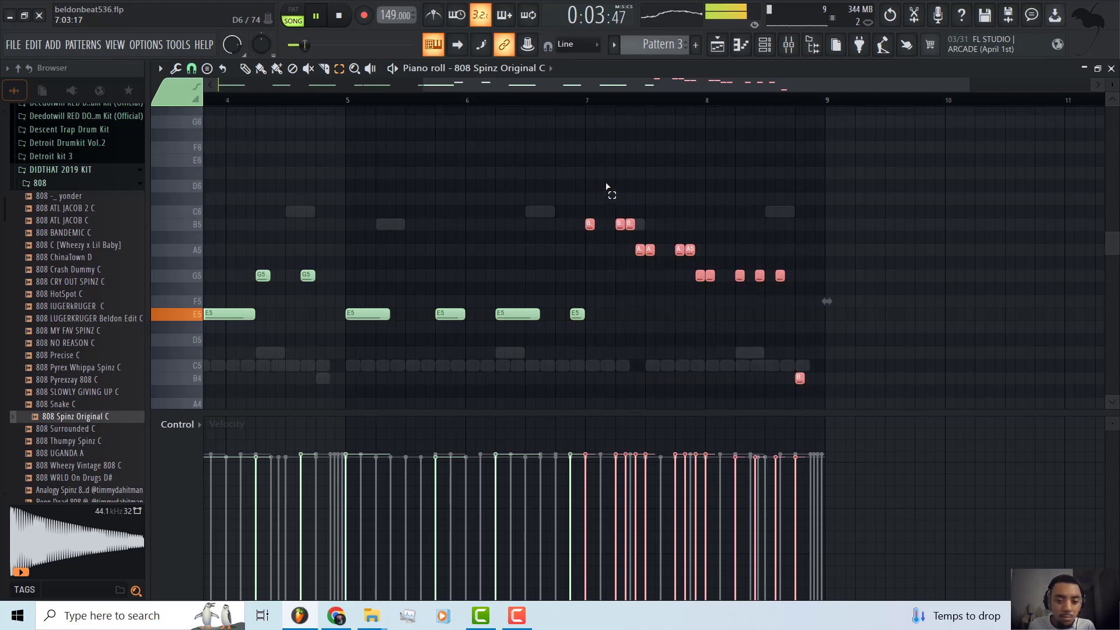
key(F5)
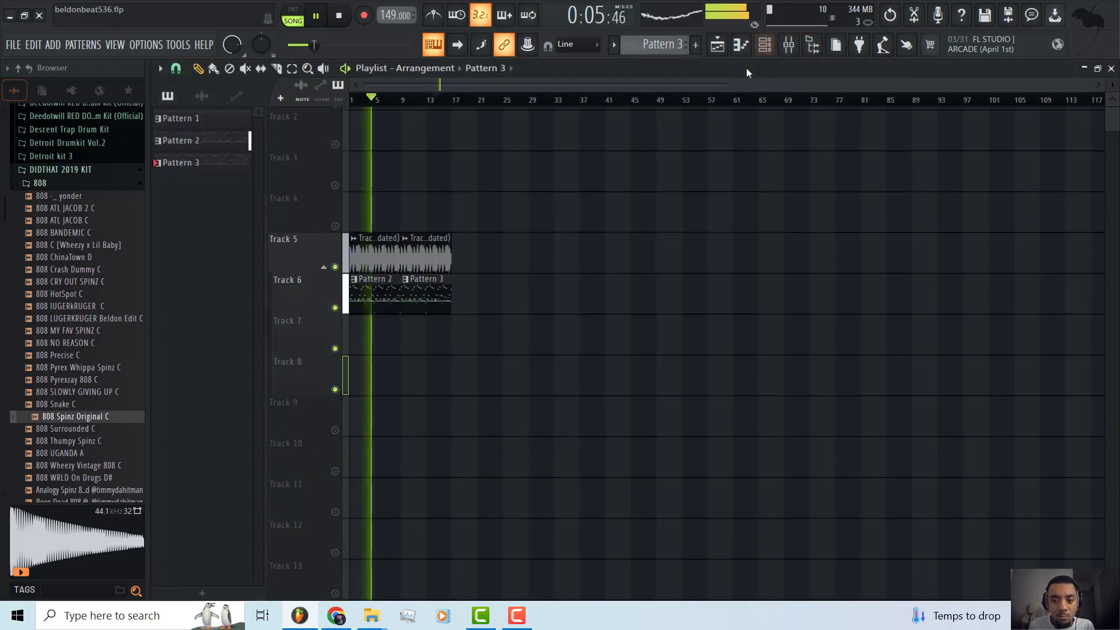
click(764, 45)
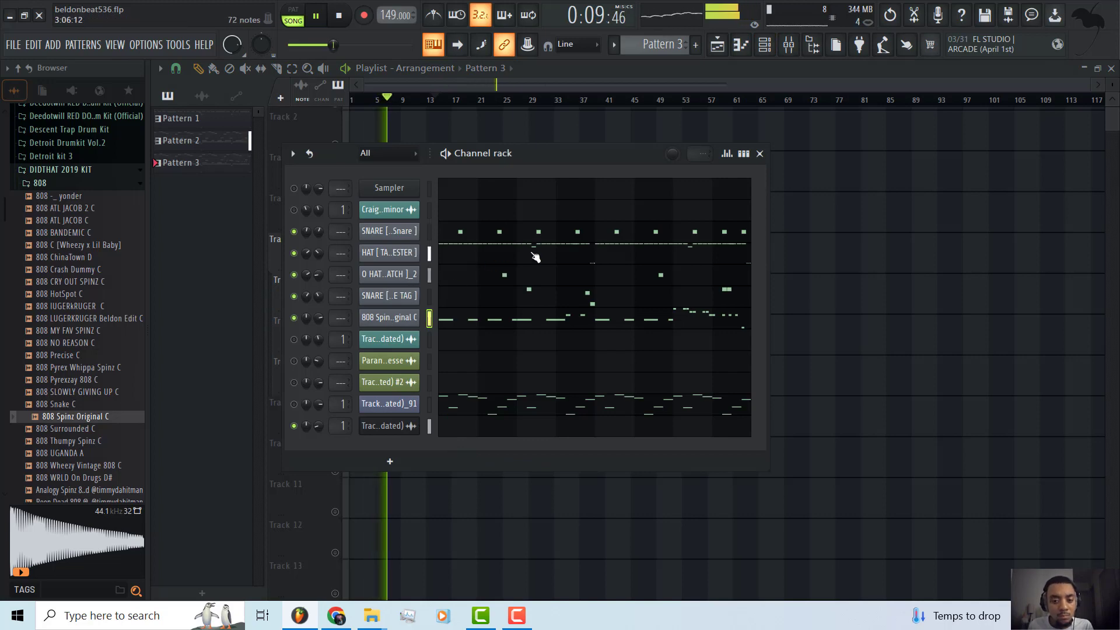
click(492, 300)
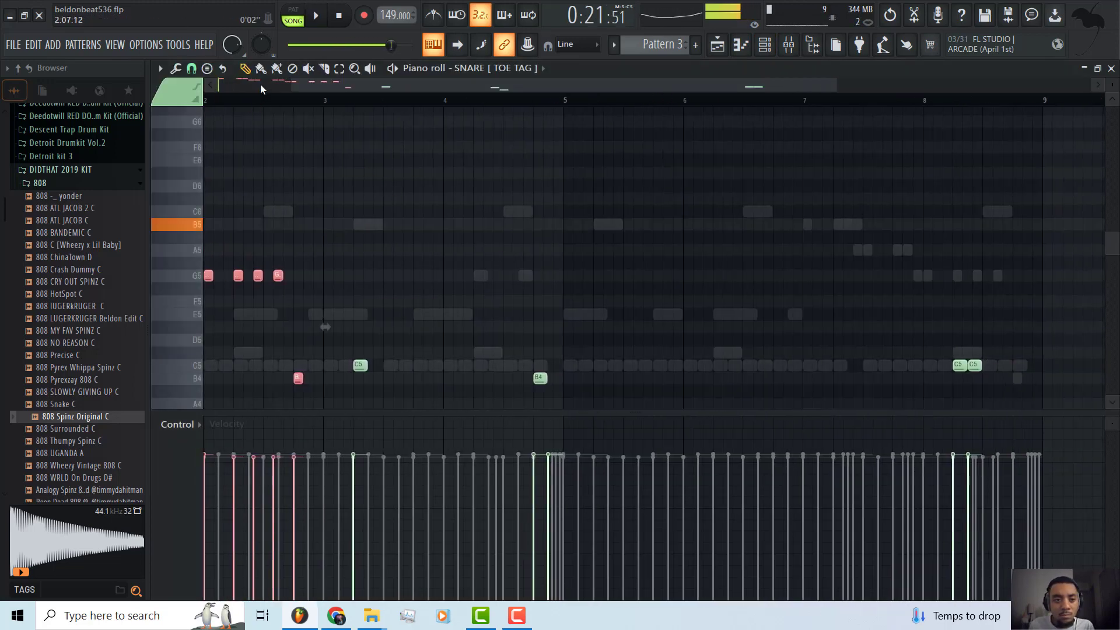
- Move the pasted snare run to the start of bar 7 so it lines up with the 808 run
scroll(260, 84, down, 2)
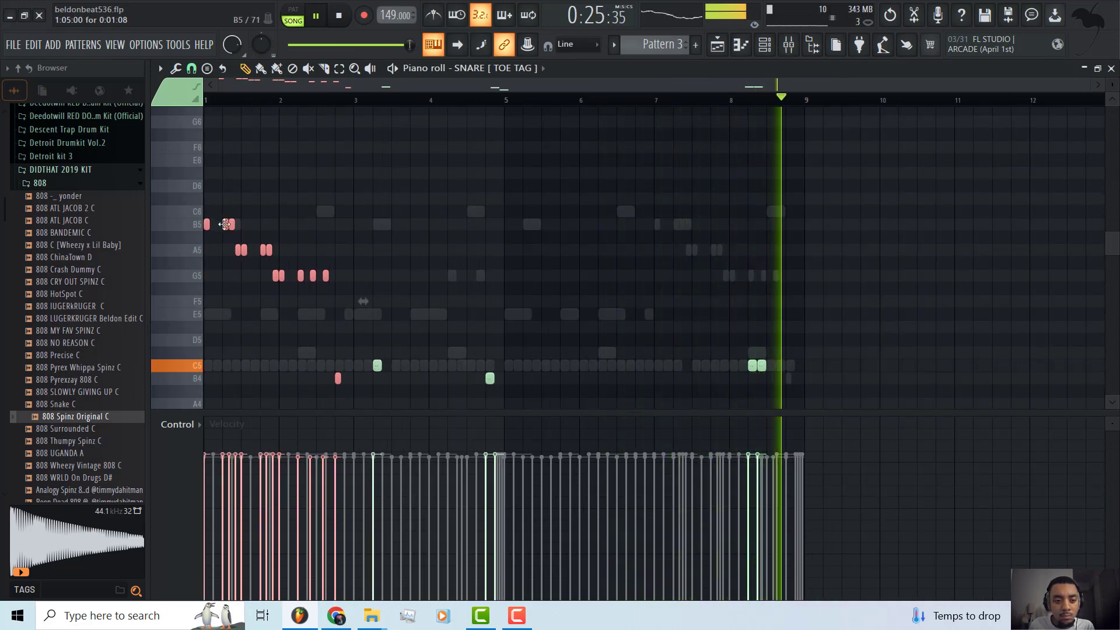
drag(225, 224, 674, 218)
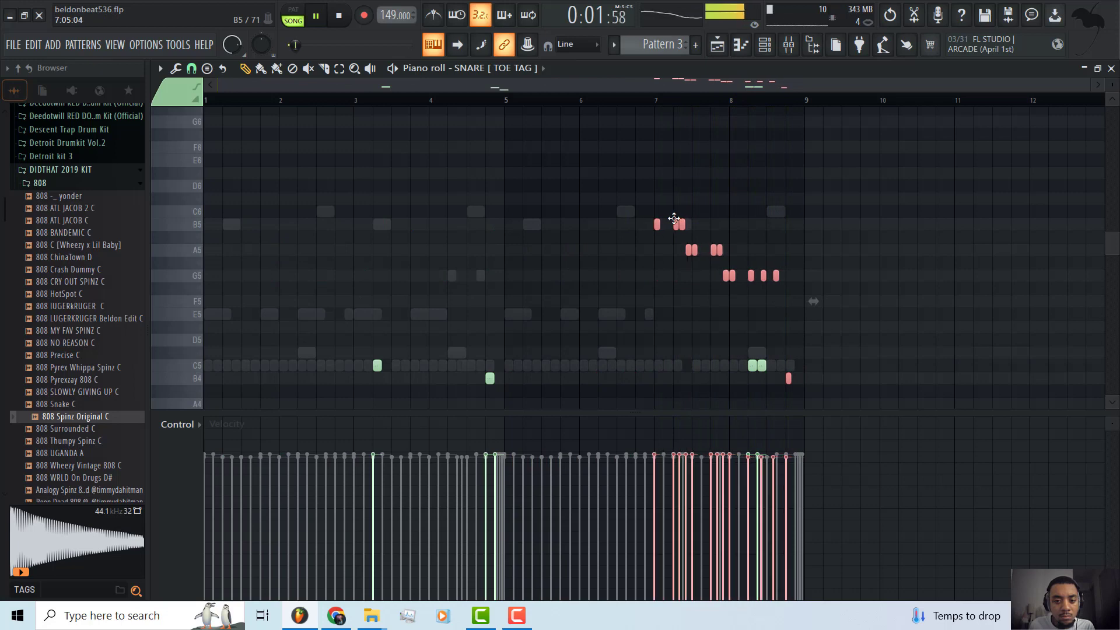
- Ramp the velocities of the selected snare run upward from low in bar 7 to full at the end of bar 8
scroll(673, 132, up, 8)
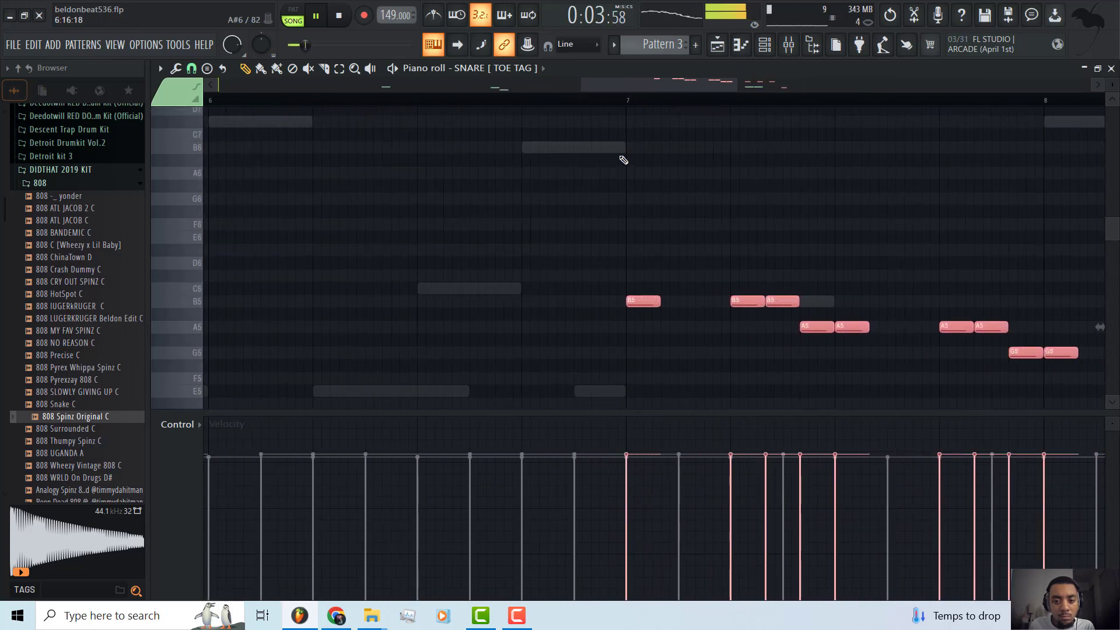
scroll(636, 93, down, 6)
scroll(677, 292, down, 2)
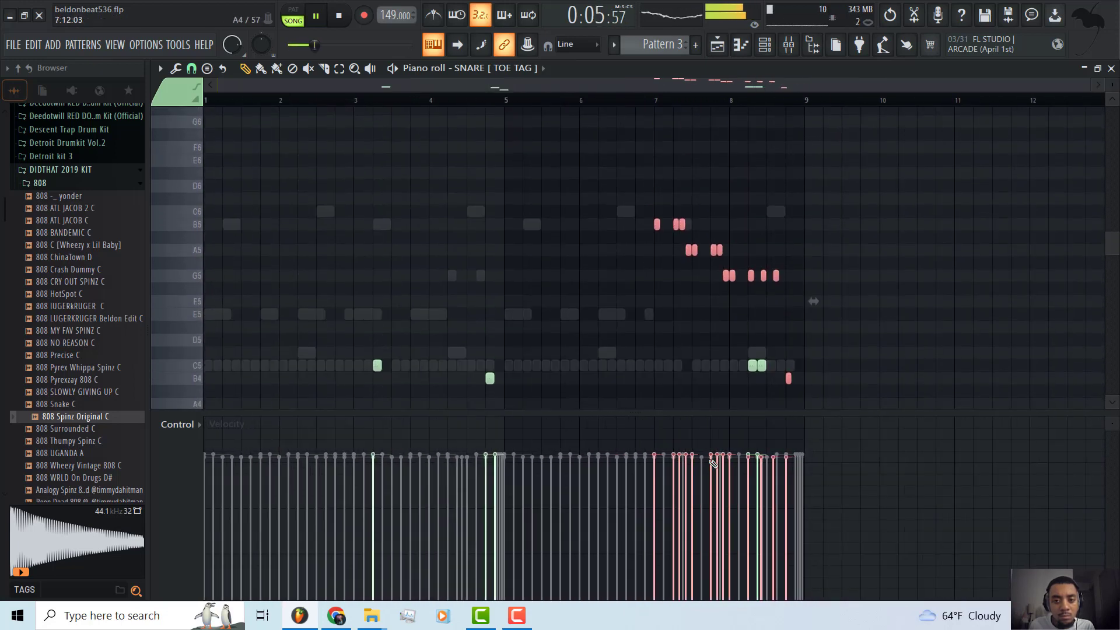
mouse_move(737, 502)
mouse_down()
mouse_move(692, 537)
mouse_move(798, 460)
mouse_up()
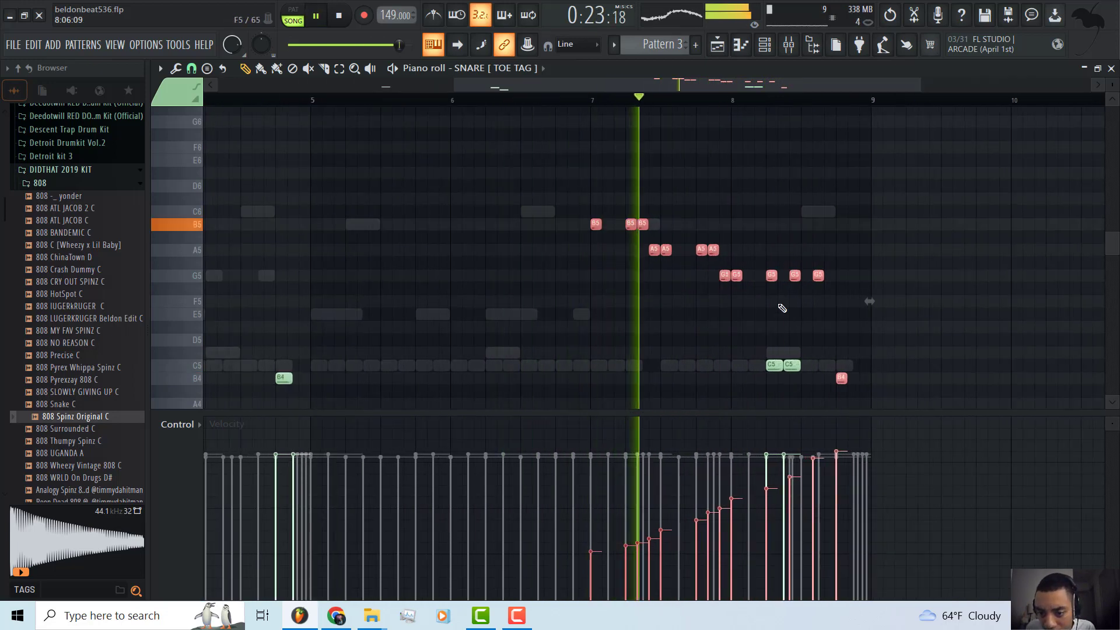
- Add descending short snare notes F5, D#5, C#5 and B4 between the run's hits in bar 8, and delete the two old C5 notes there
click(783, 301)
click(804, 328)
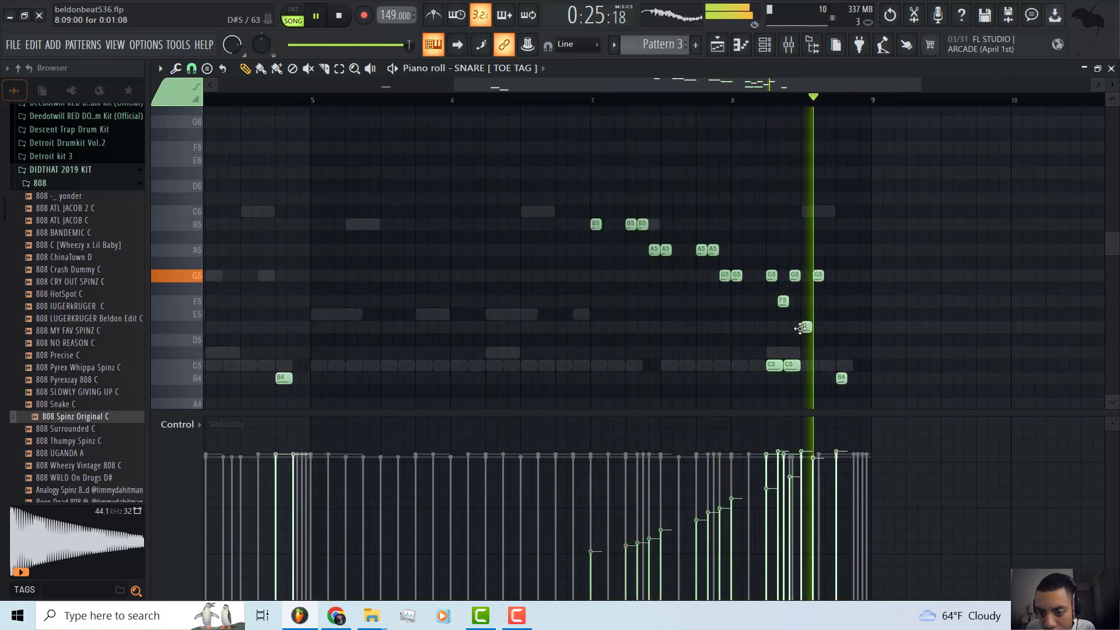
click(829, 352)
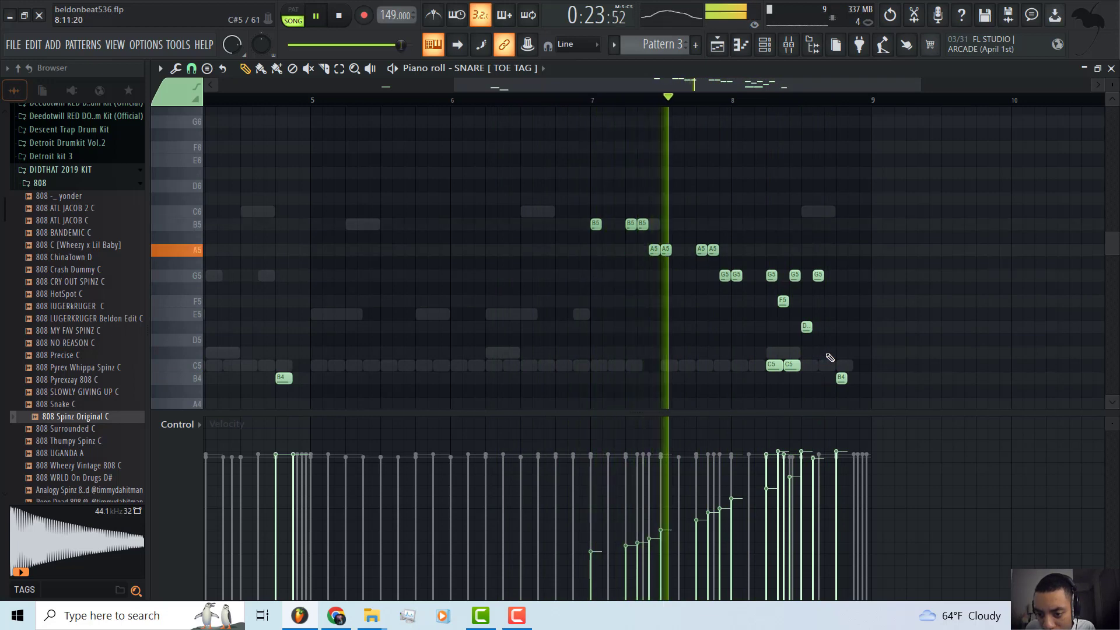
click(856, 378)
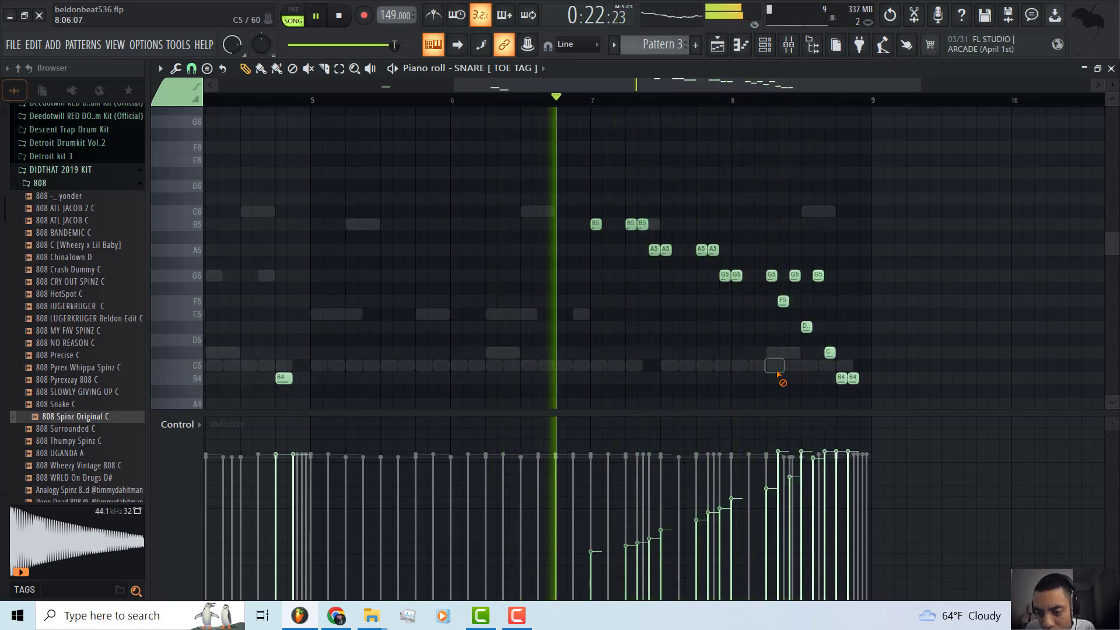
right_click(774, 366)
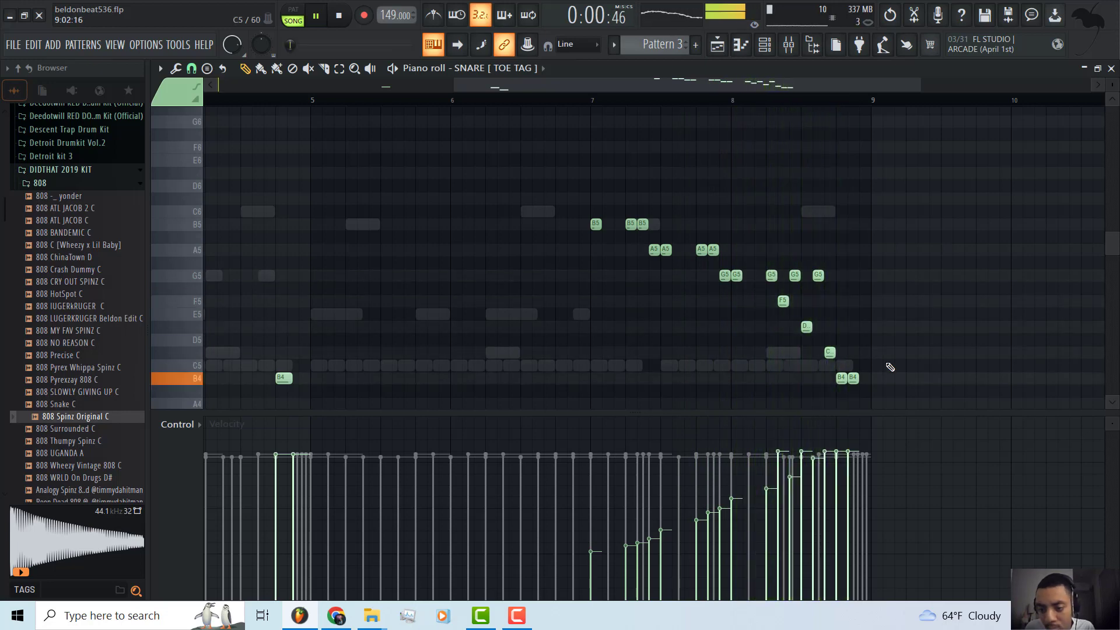
- Close the piano roll and channel rack to leave the playlist in view, and raise the system volume to 100
click(1111, 69)
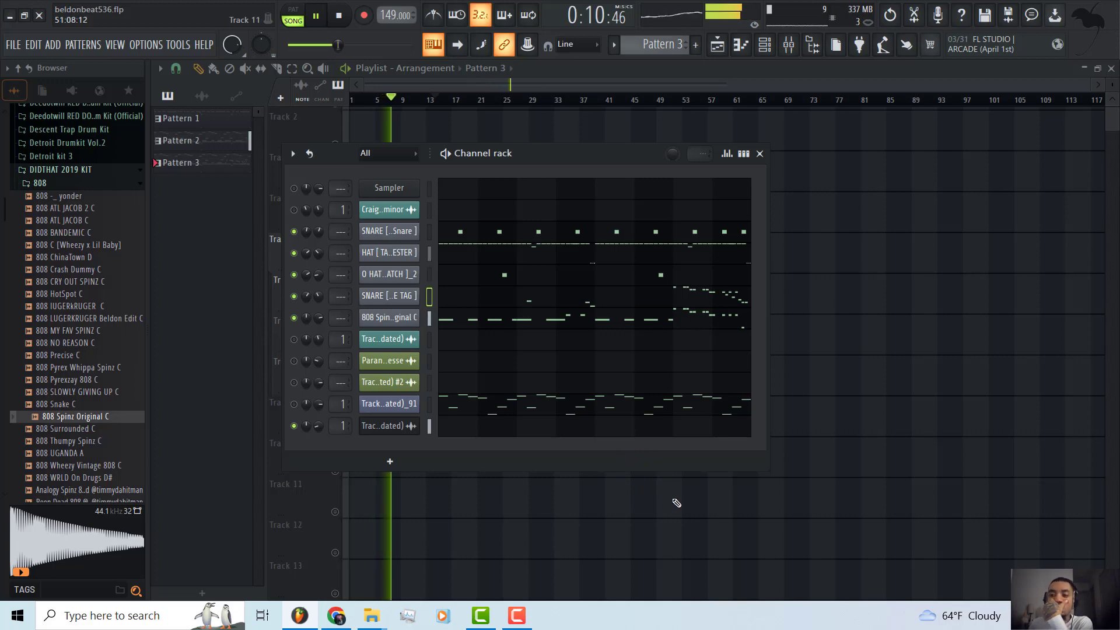
key(F6)
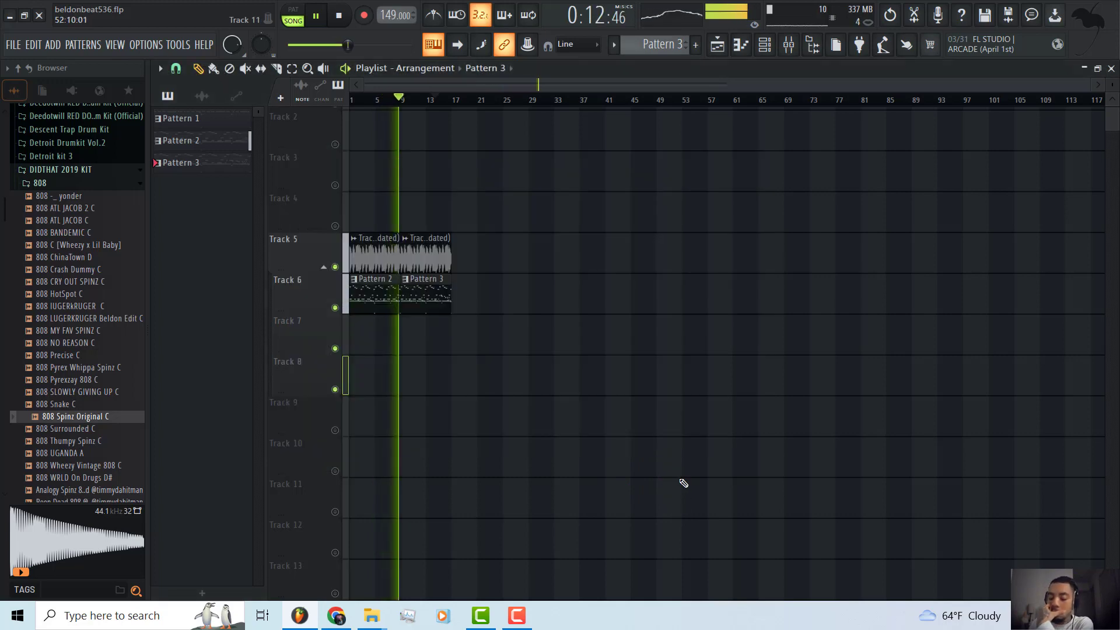
key(XF86AudioRaiseVolume)
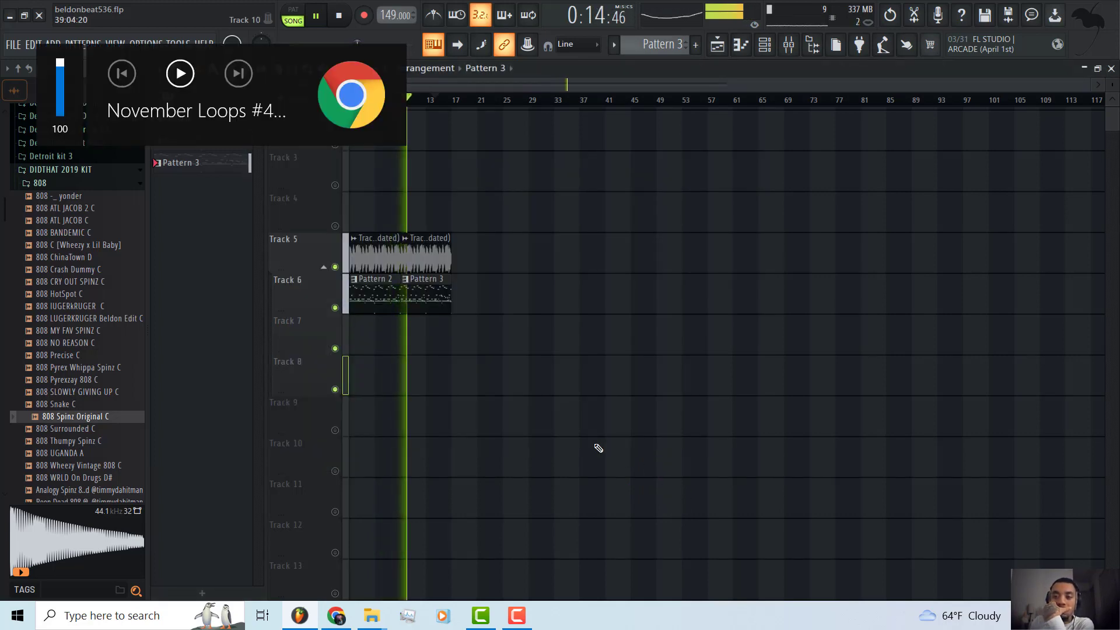